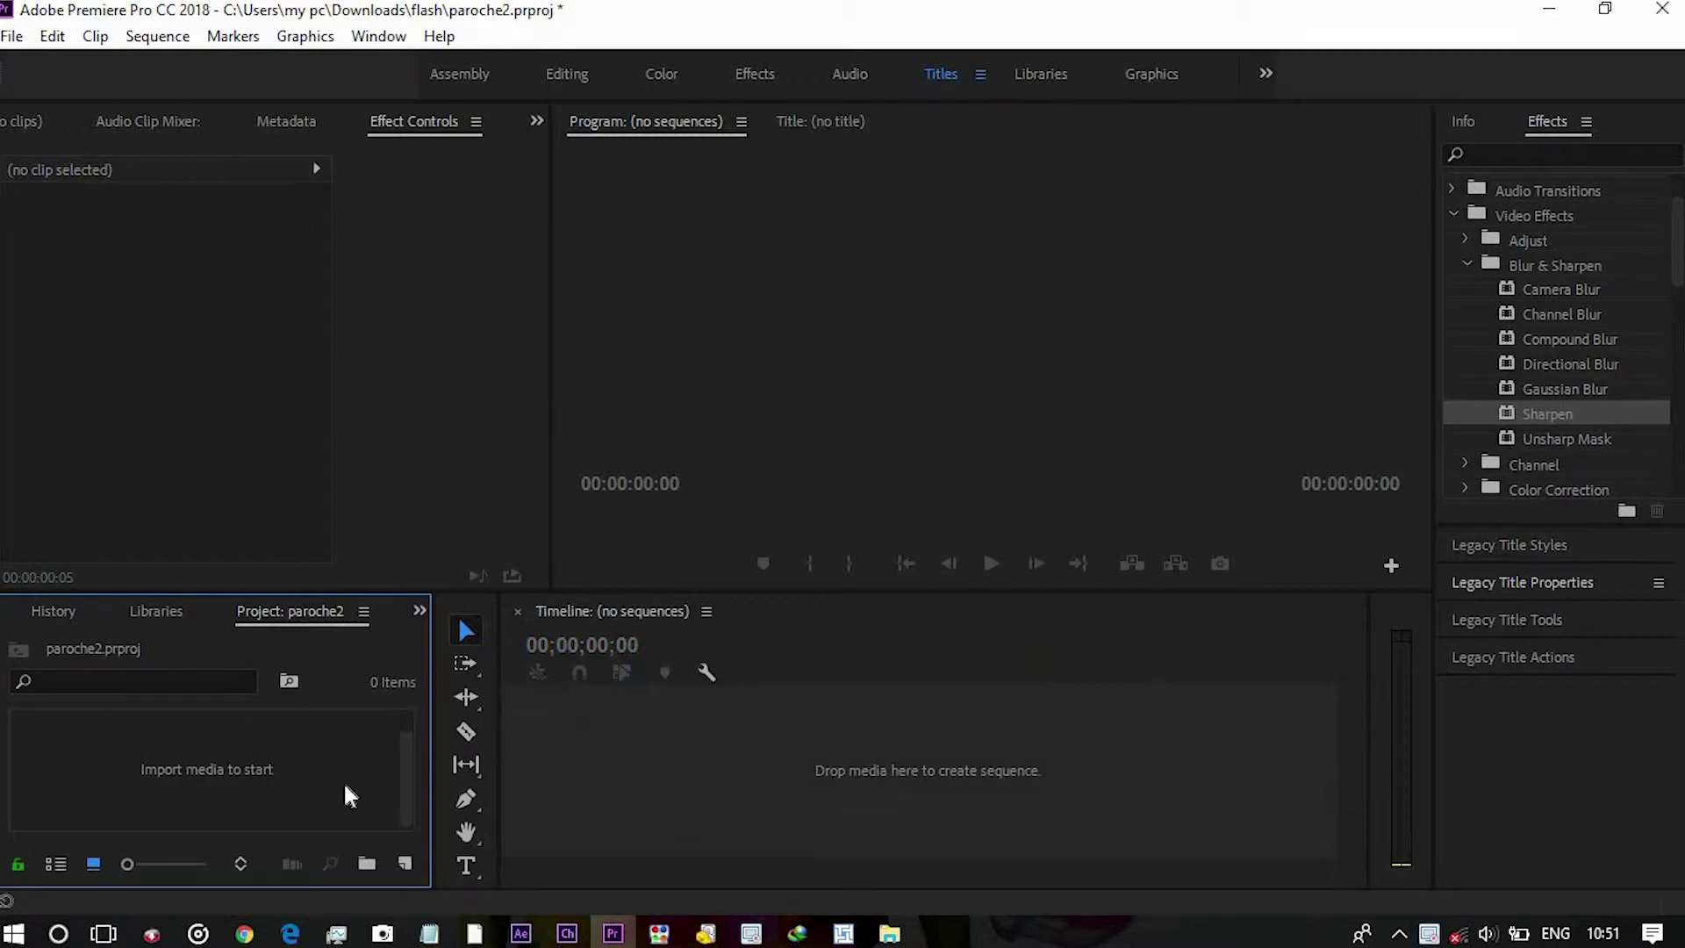
Create a Black Video clip and drag it to the Timeline to build a 1920×1080 Black Video sequence.
click(405, 865)
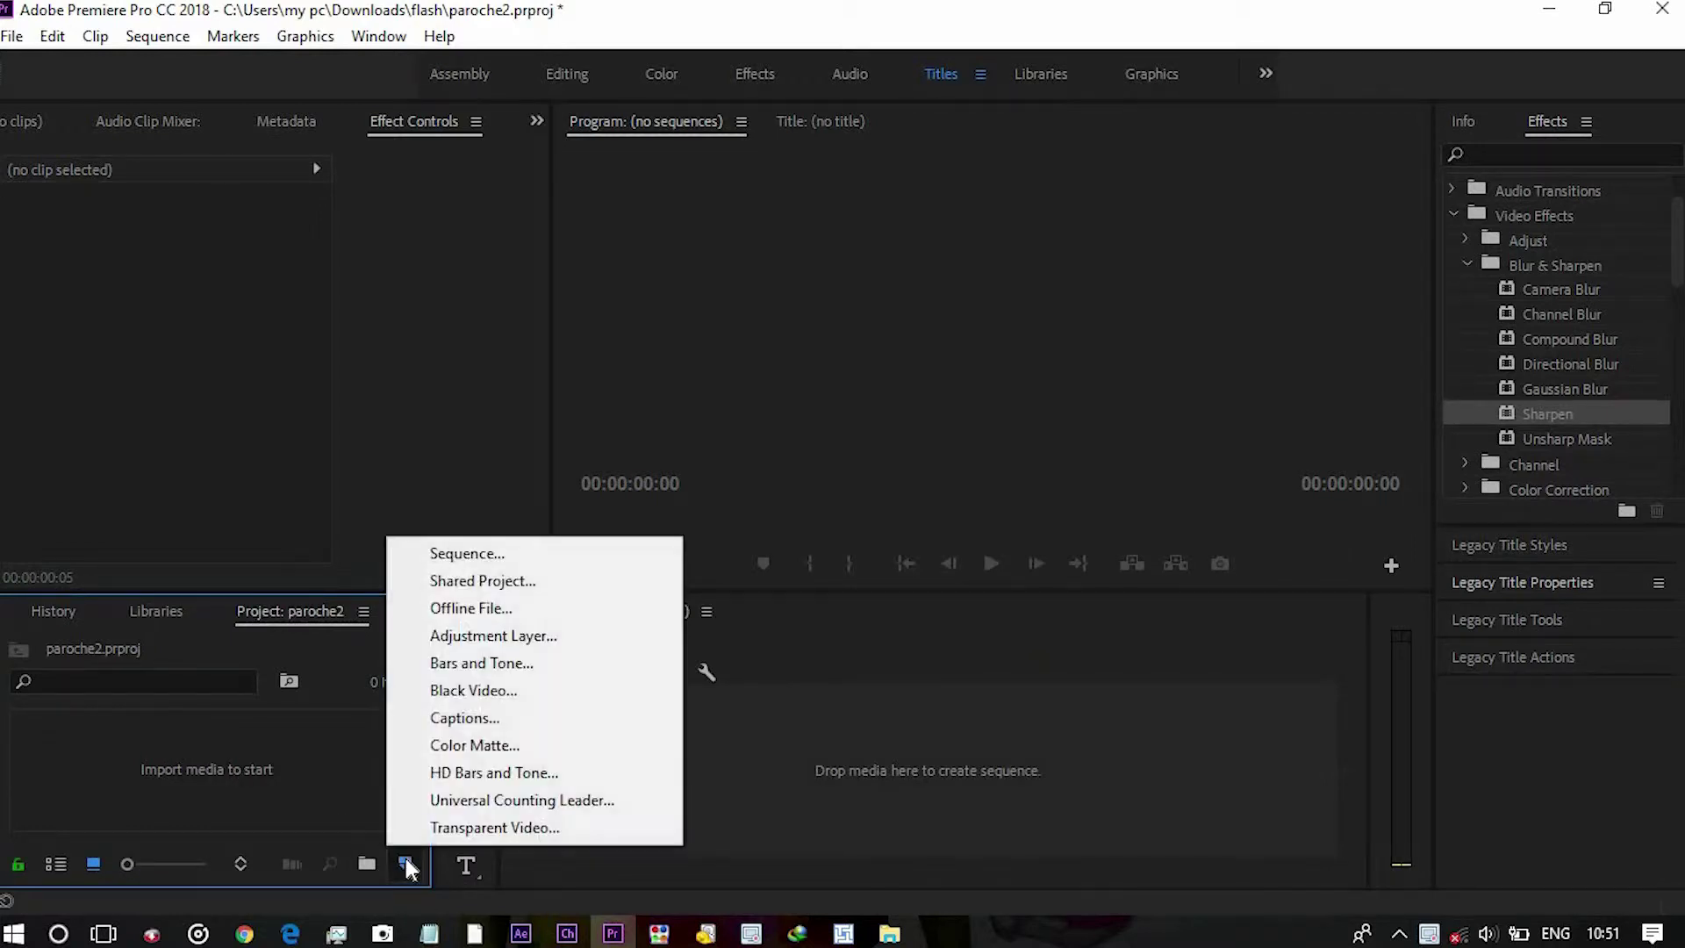
click(472, 690)
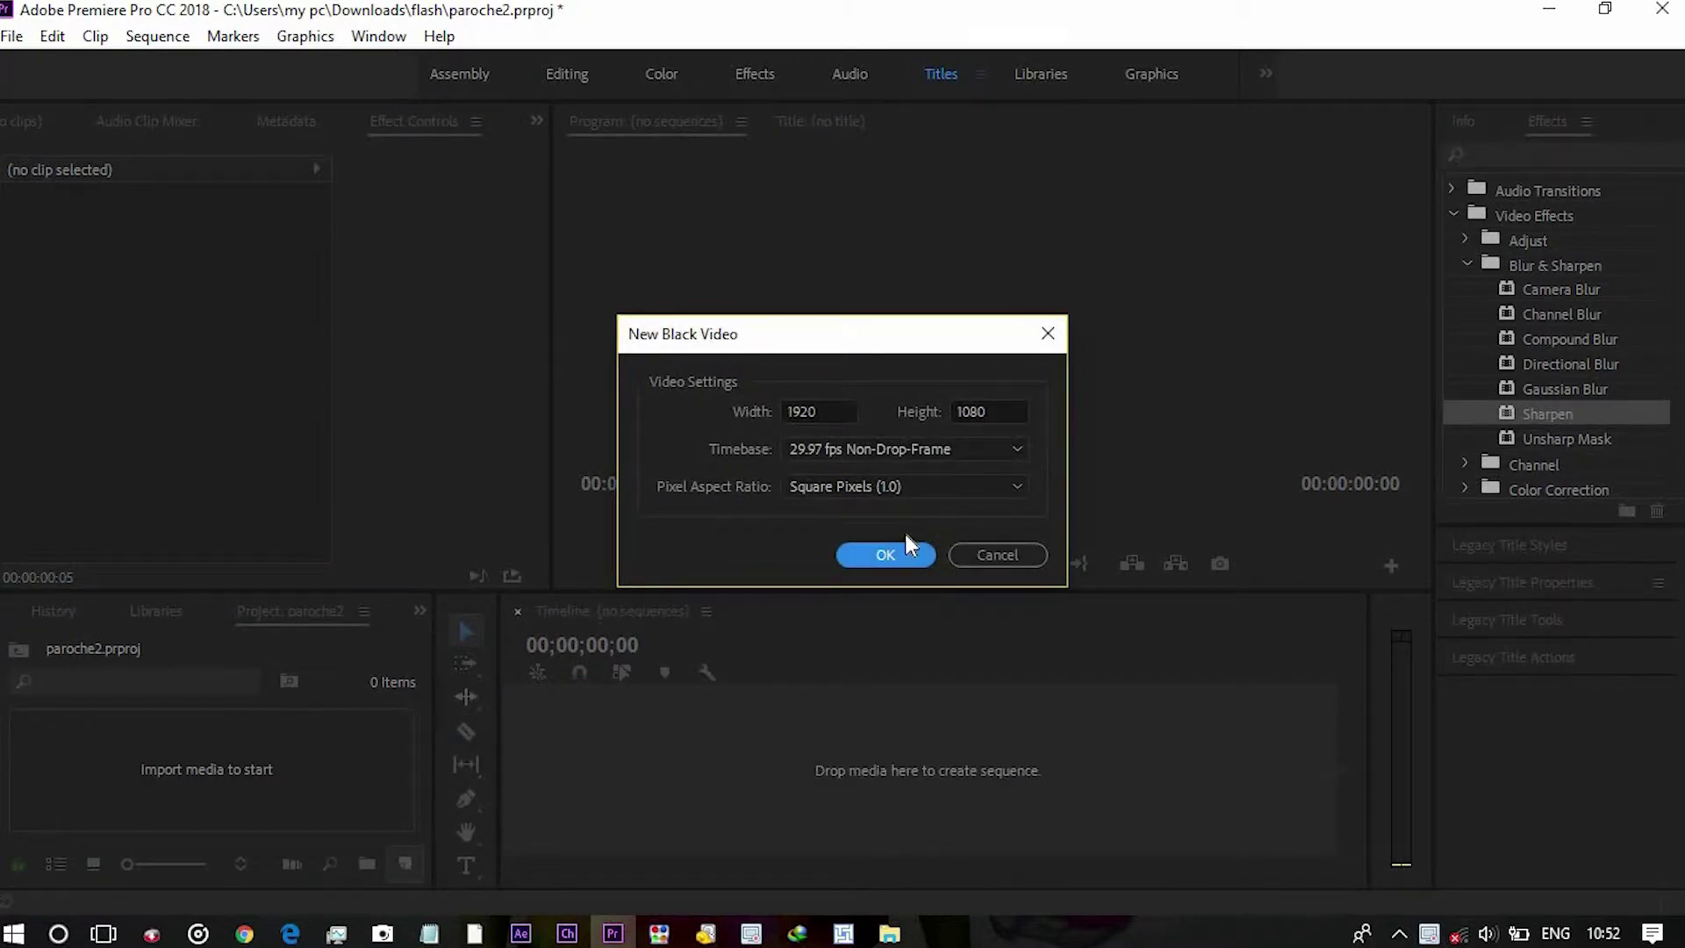
click(888, 554)
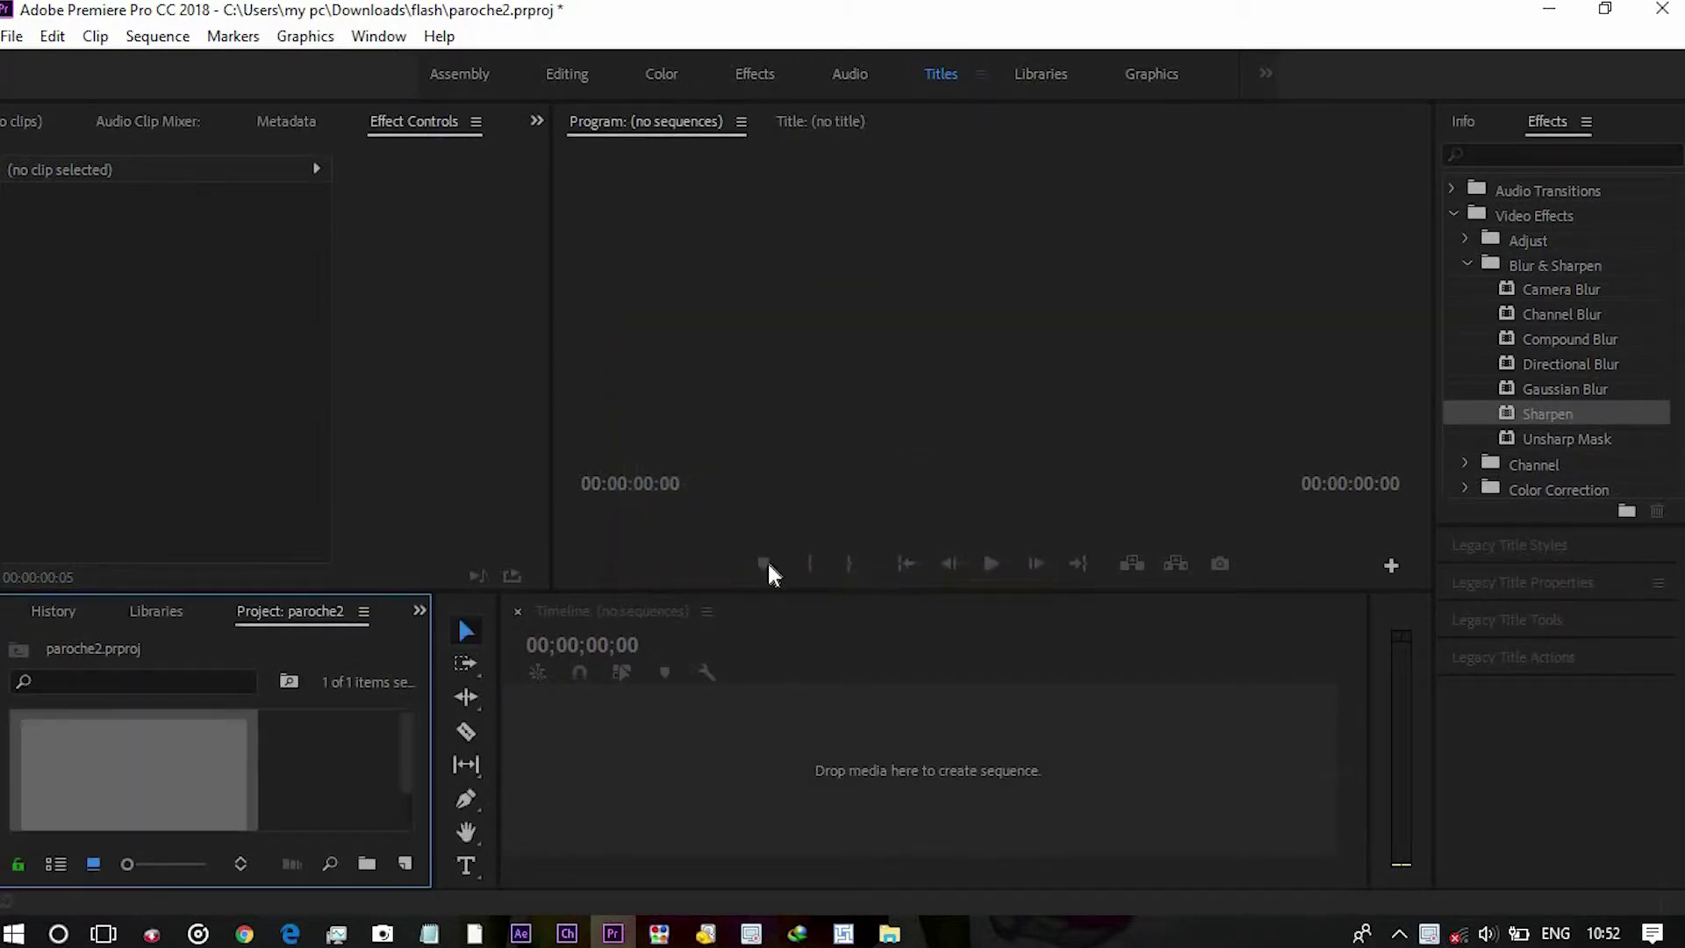
drag(180, 771, 909, 777)
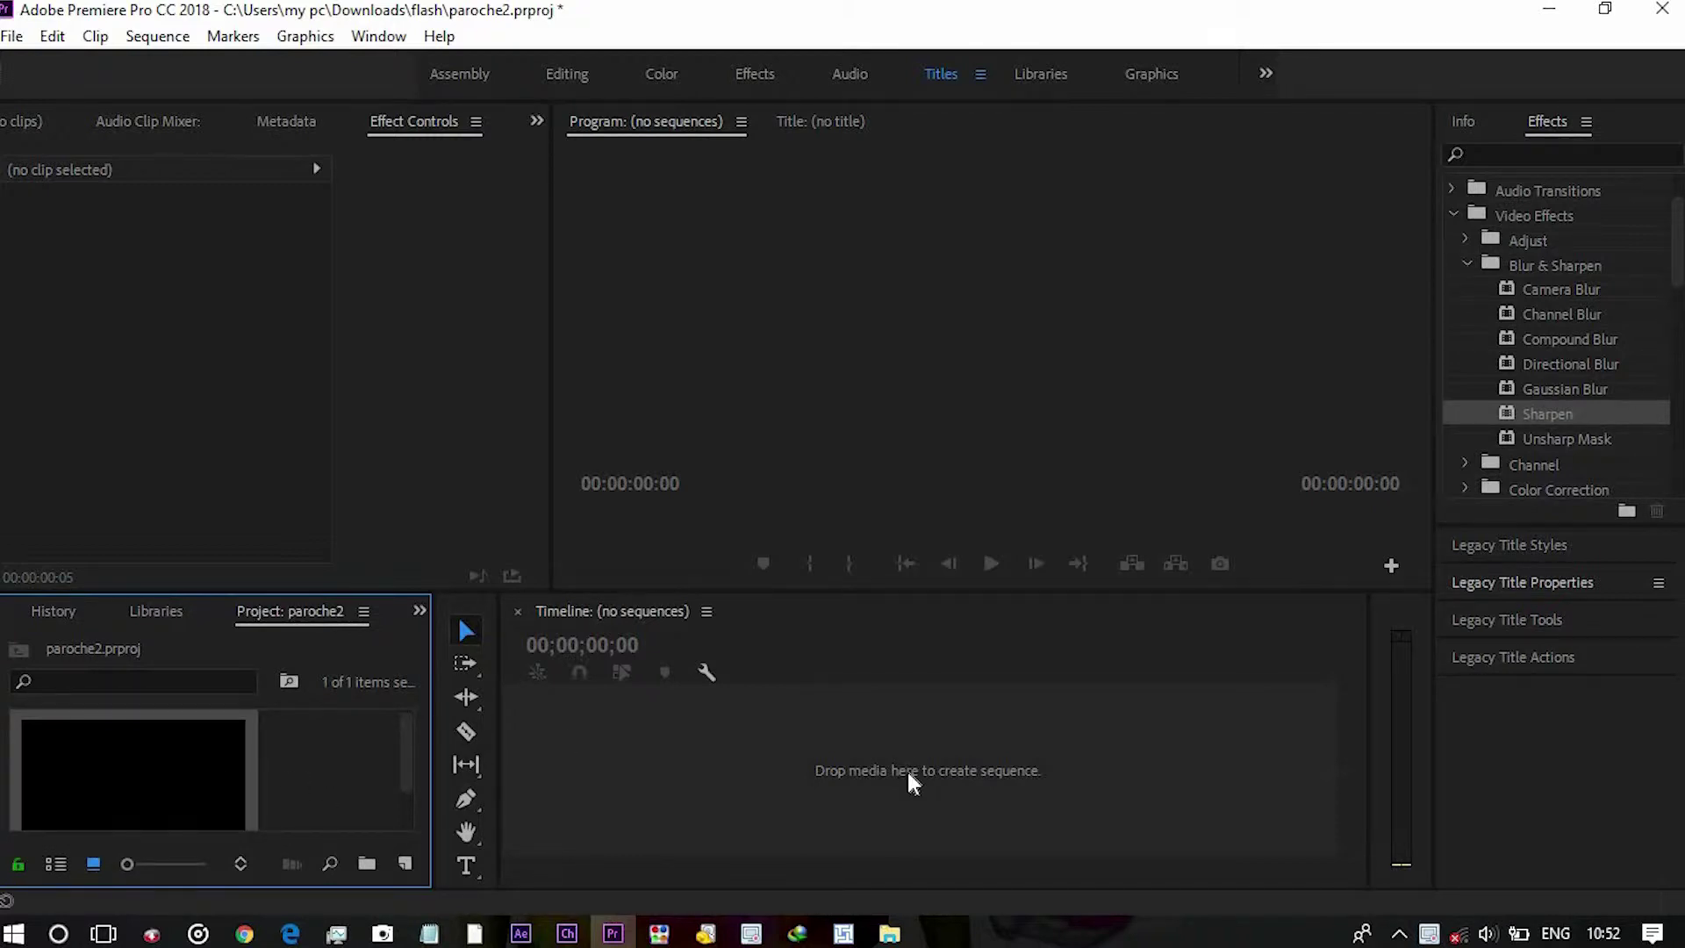
drag(908, 771, 908, 771)
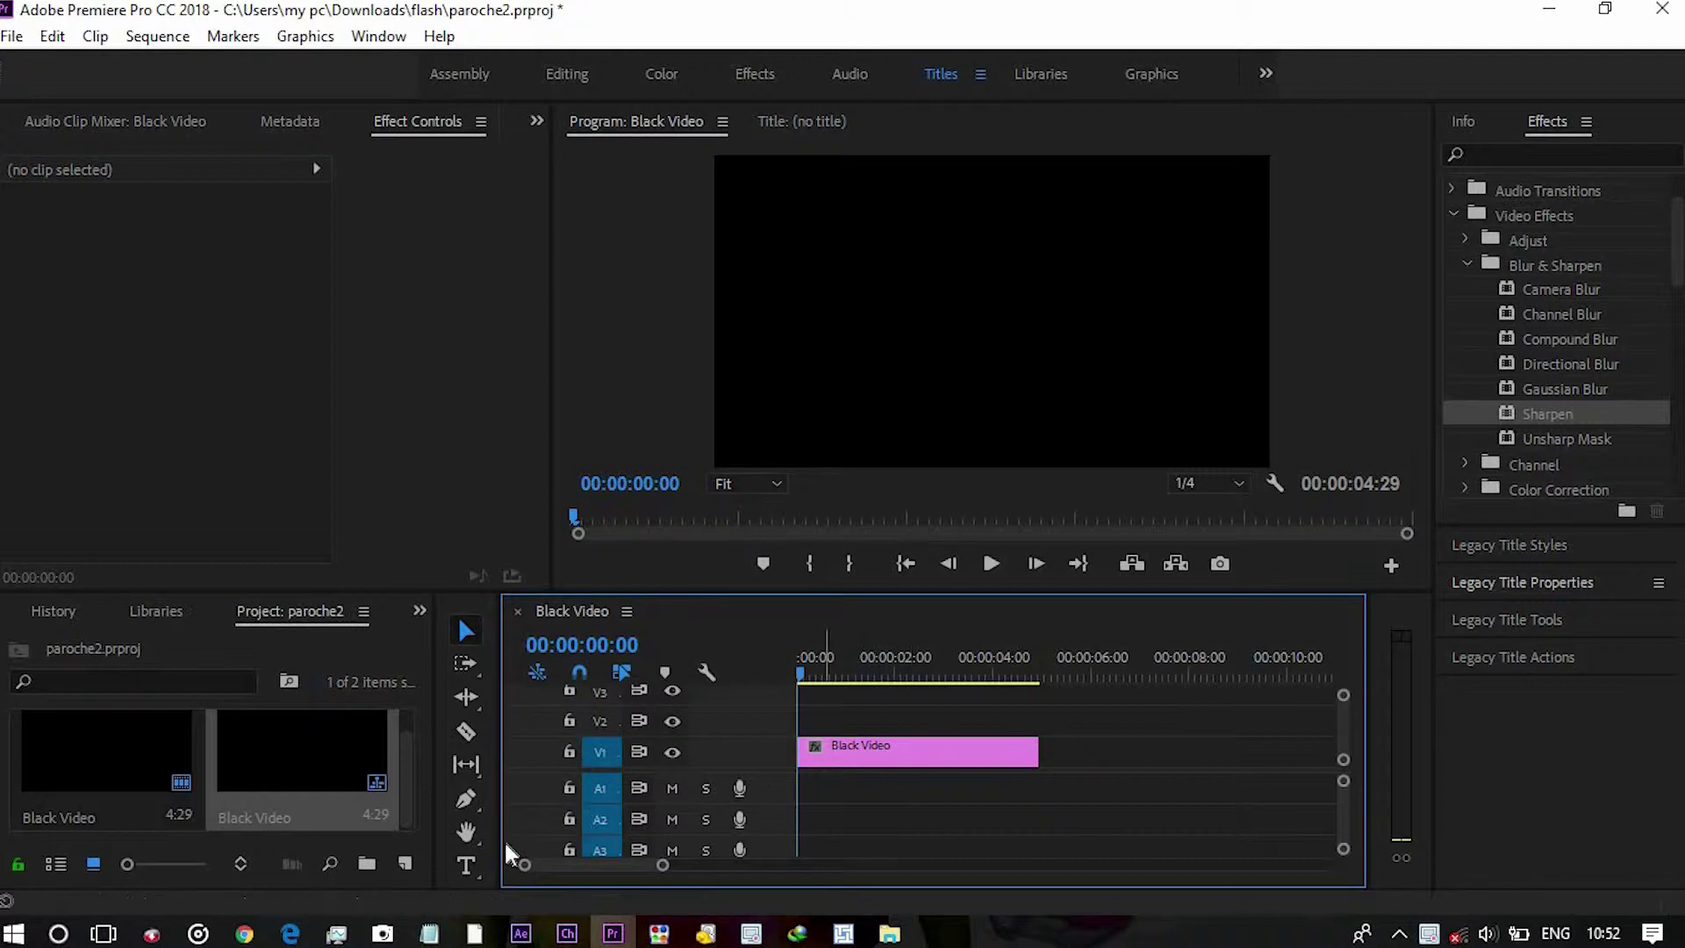
Type a 'PREMIERE PRO' title in the Program monitor on track V2 and select its text.
click(463, 868)
click(837, 275)
click(837, 275)
text(PREMIERE)
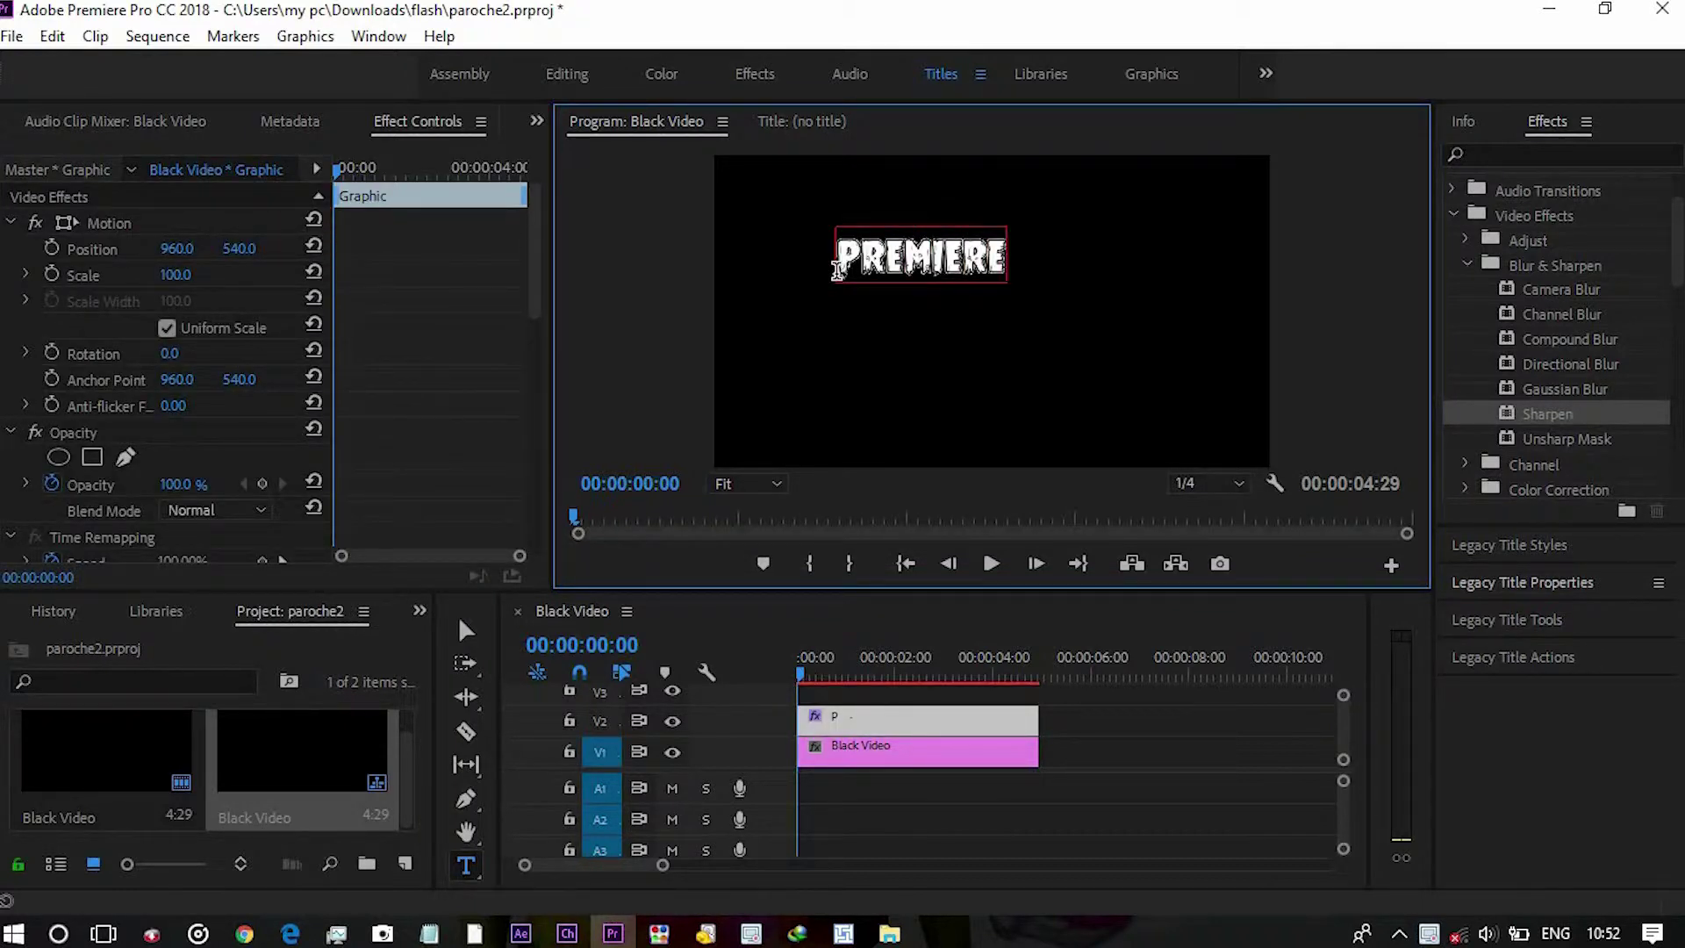
text( PRO)
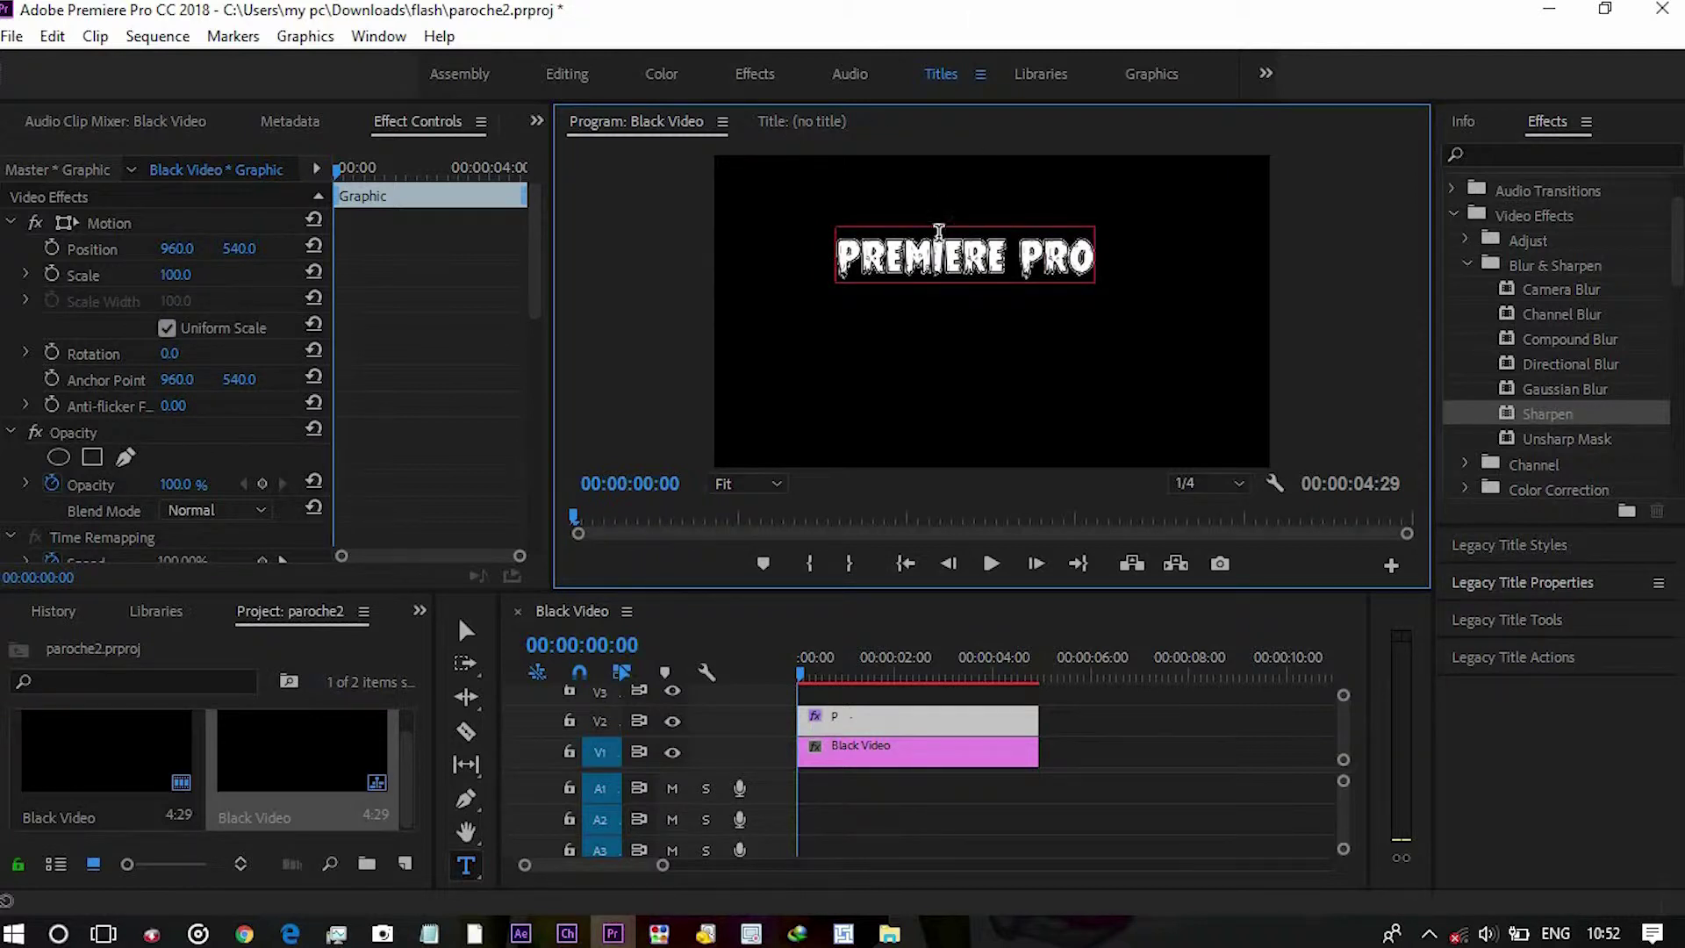
drag(835, 257, 1107, 258)
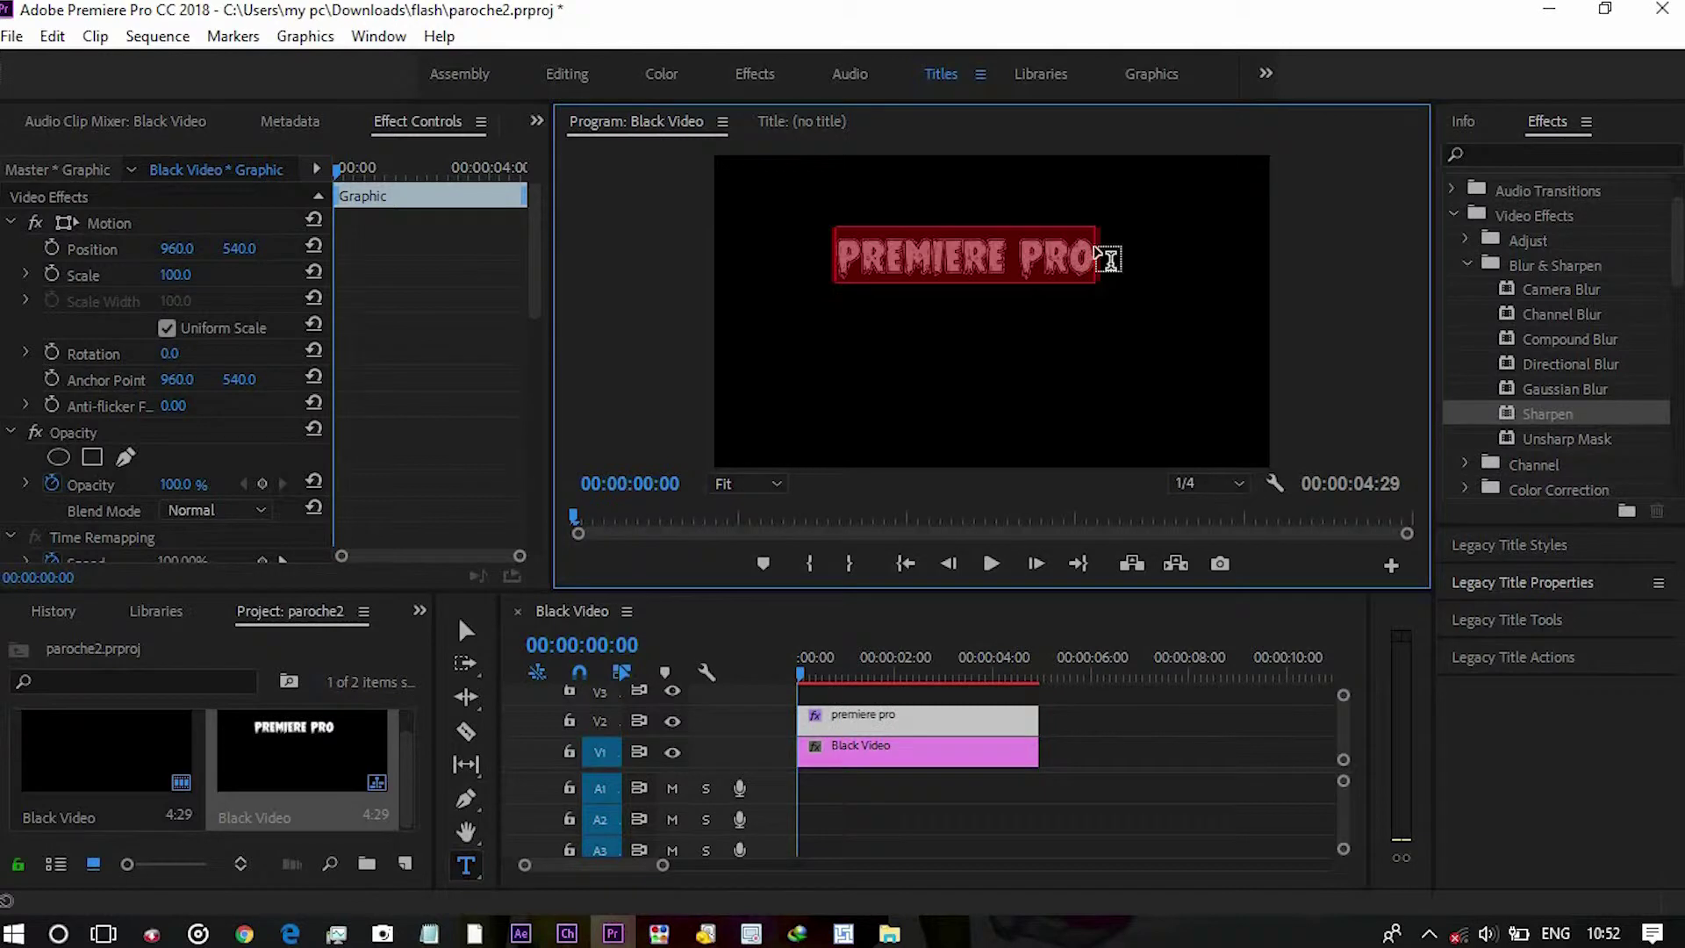
drag(535, 300, 537, 426)
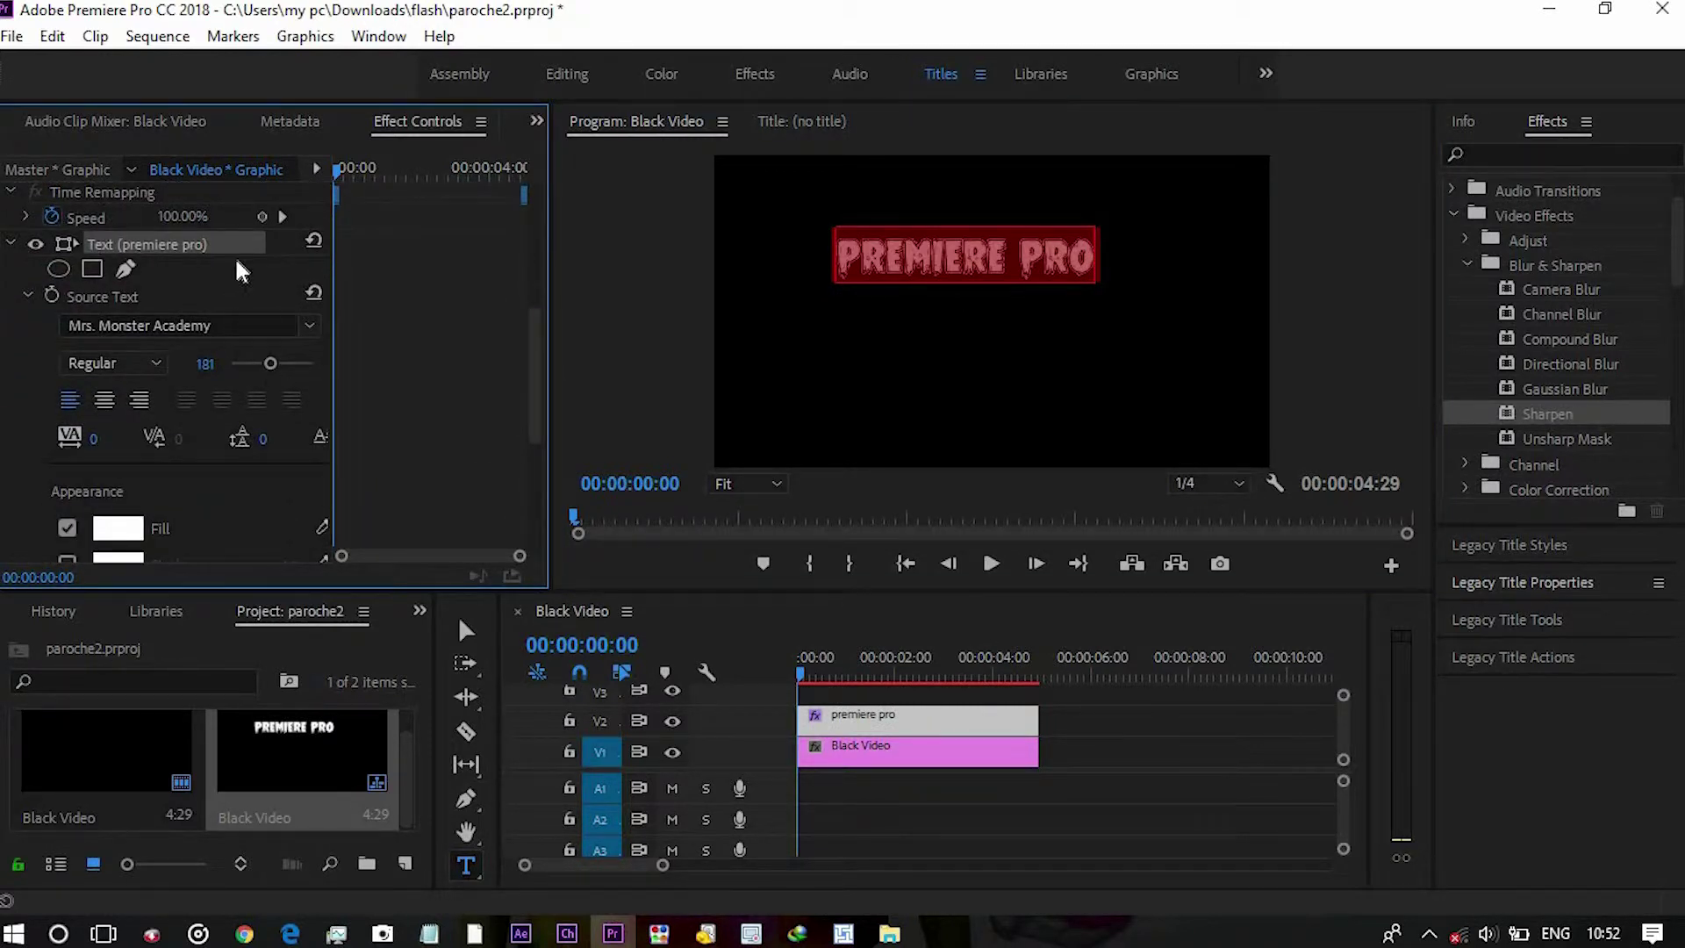
click(312, 325)
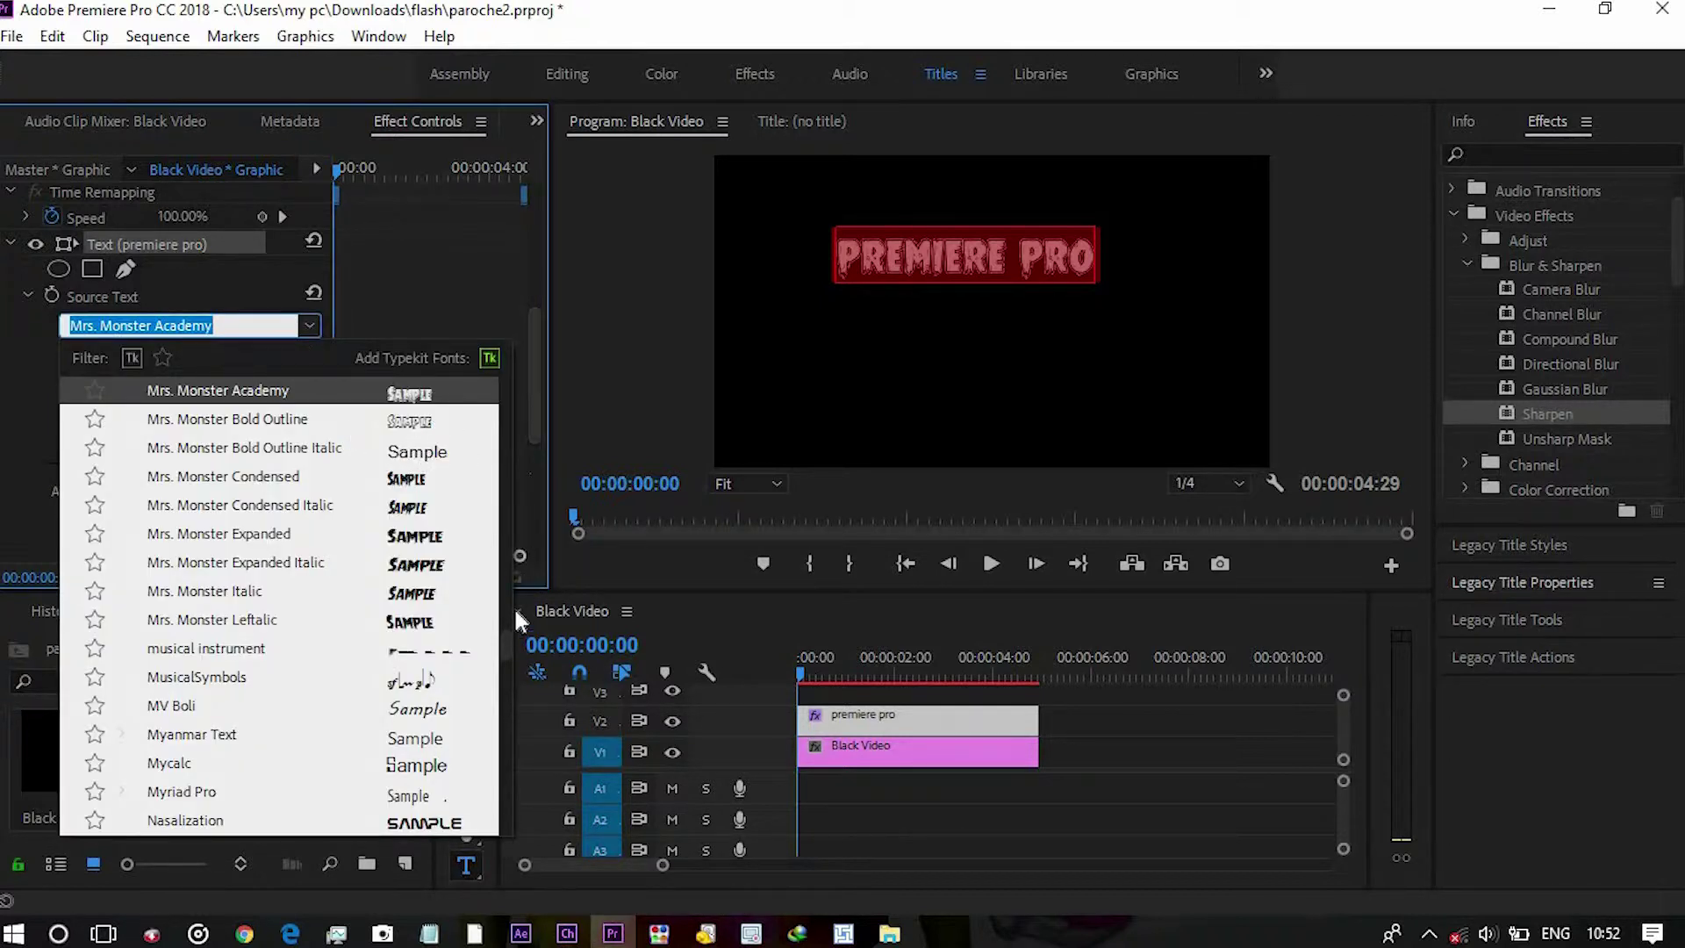
Scroll the Source Text font list and set the title font to PenultimateLight.
drag(509, 648, 511, 781)
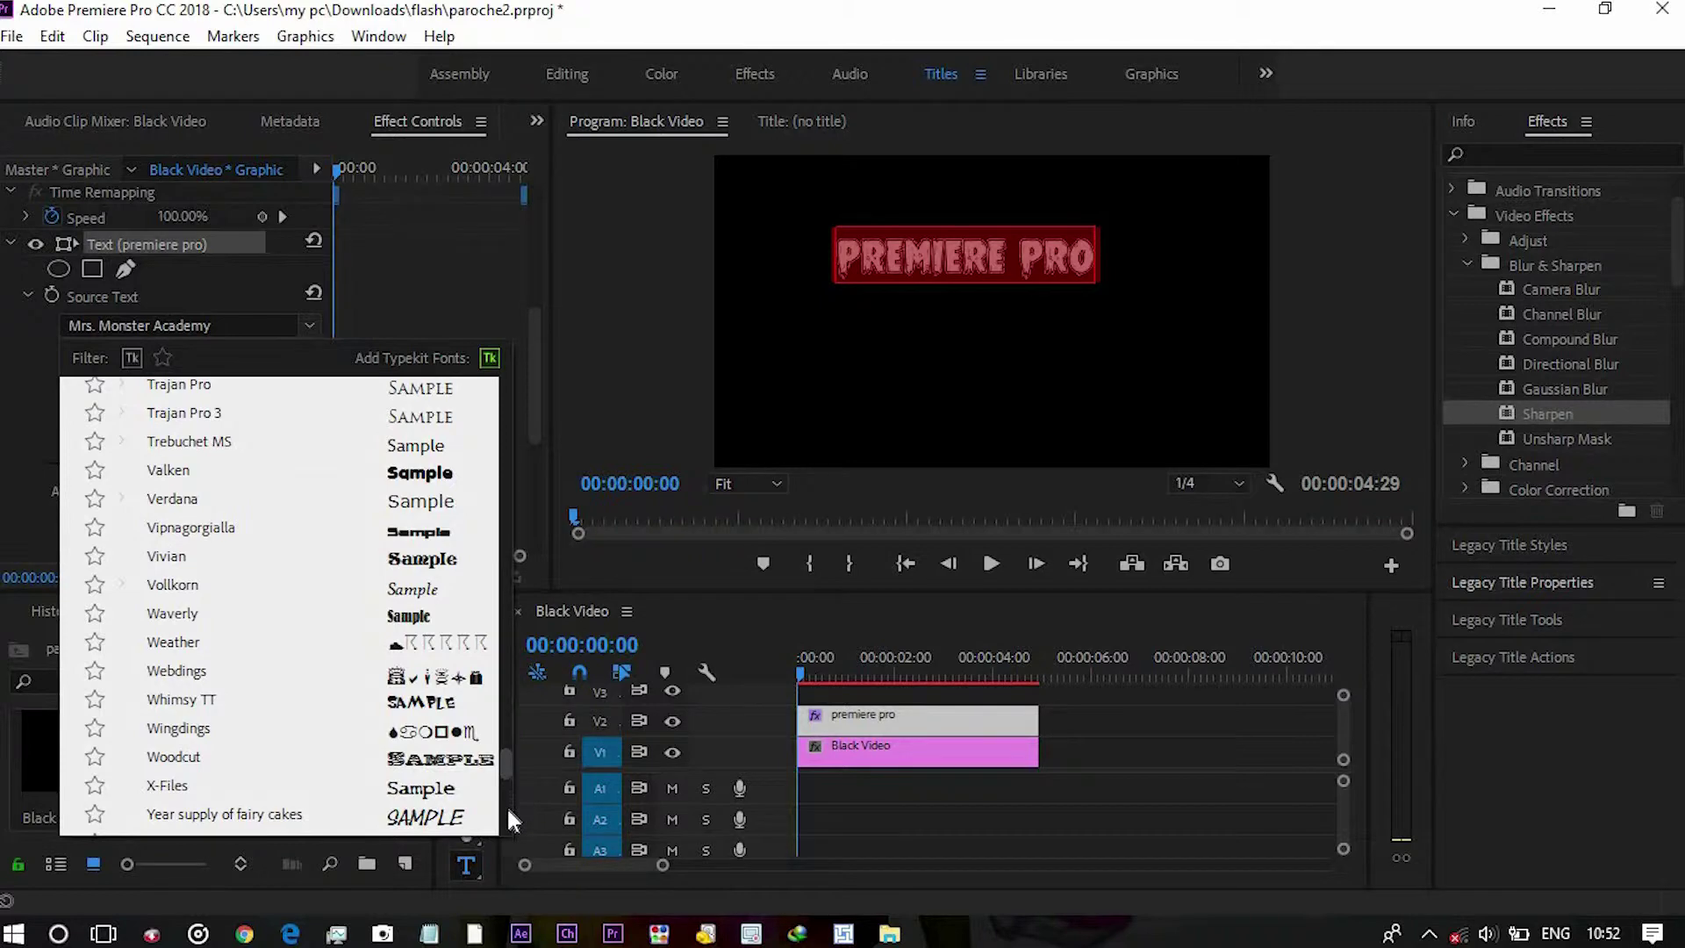
scroll(507, 804, down, 5)
scroll(500, 830, down, 15)
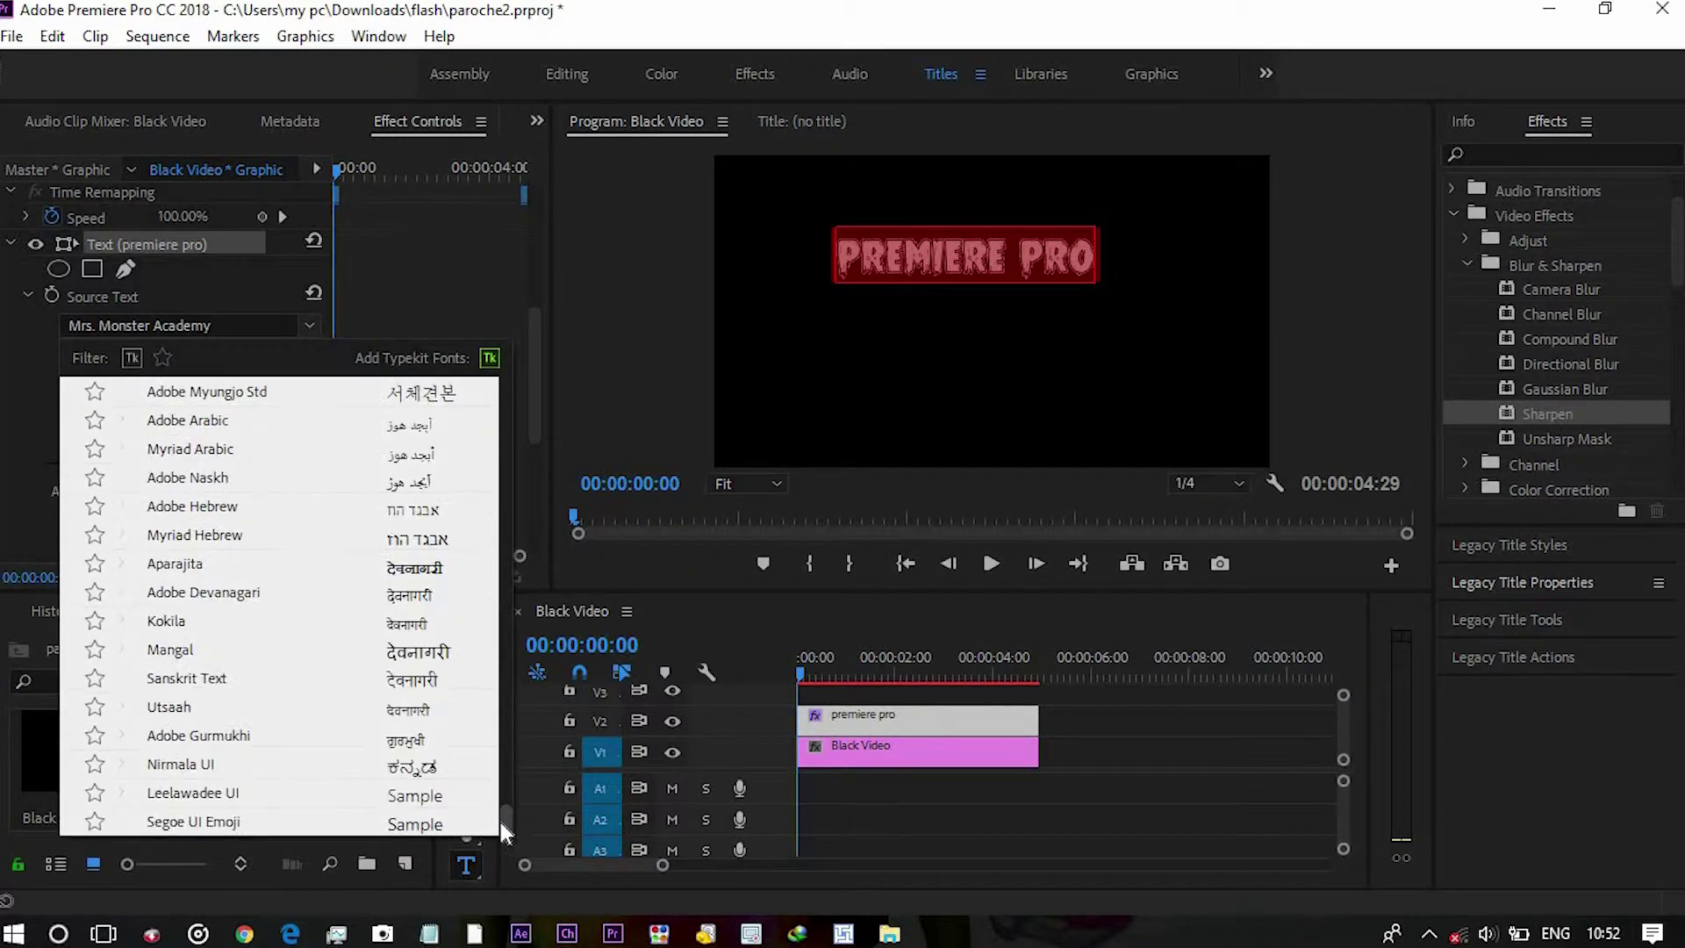
scroll(503, 766, up, 20)
scroll(504, 755, up, 3)
scroll(504, 735, up, 2)
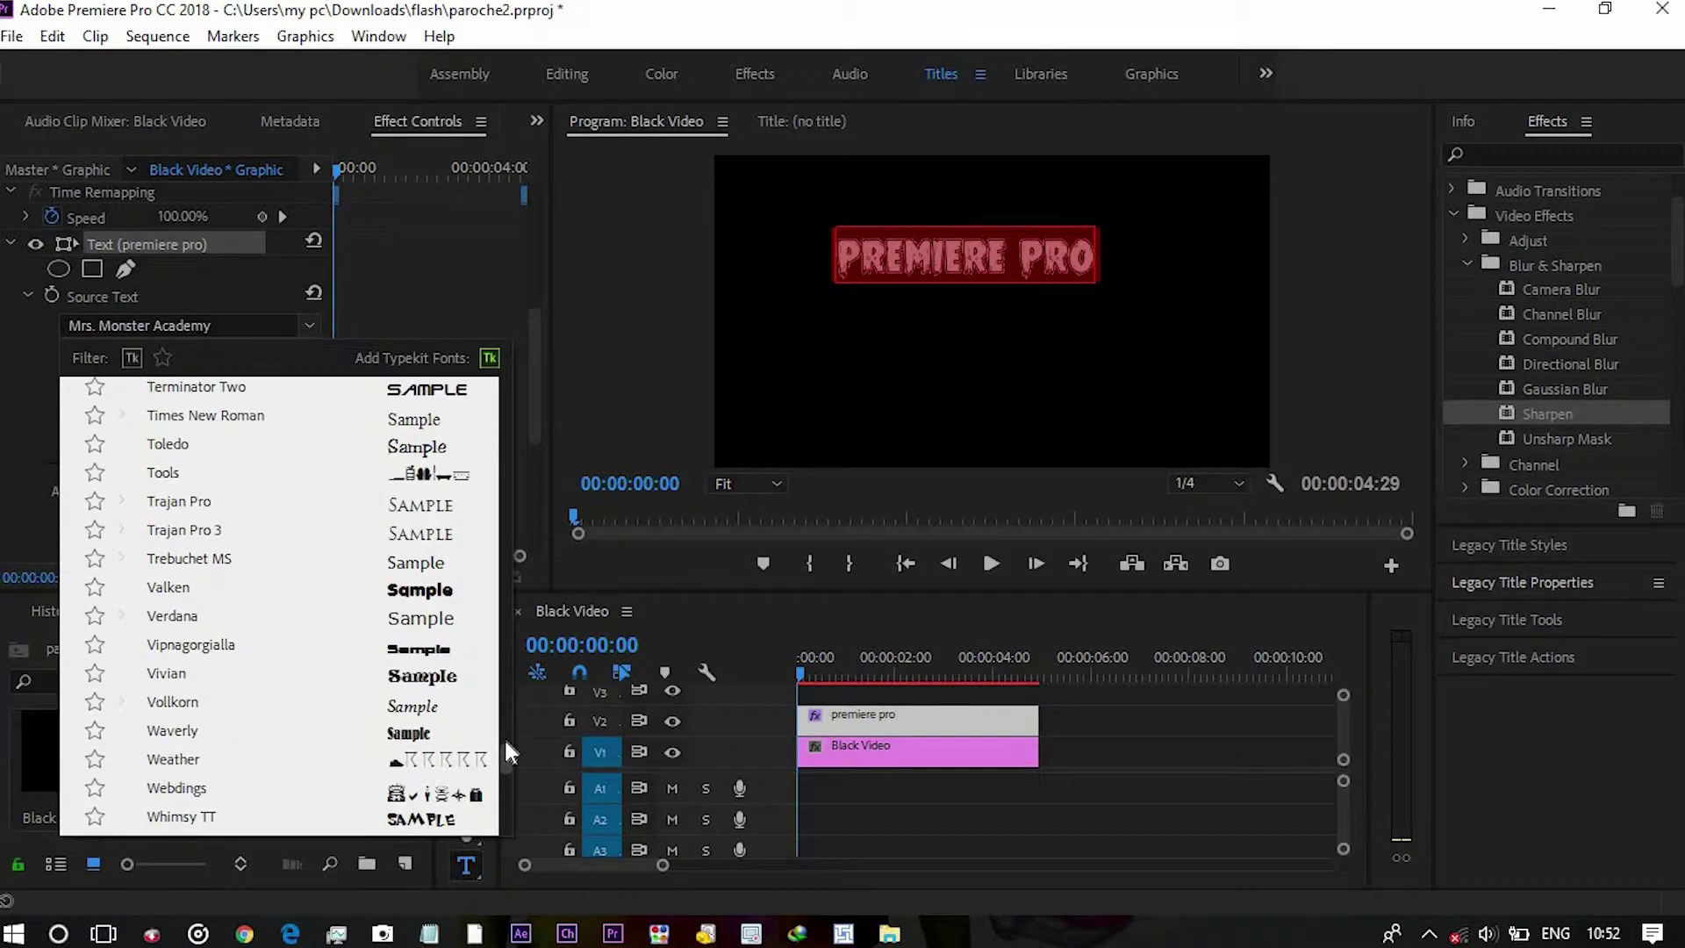
scroll(504, 735, up, 4)
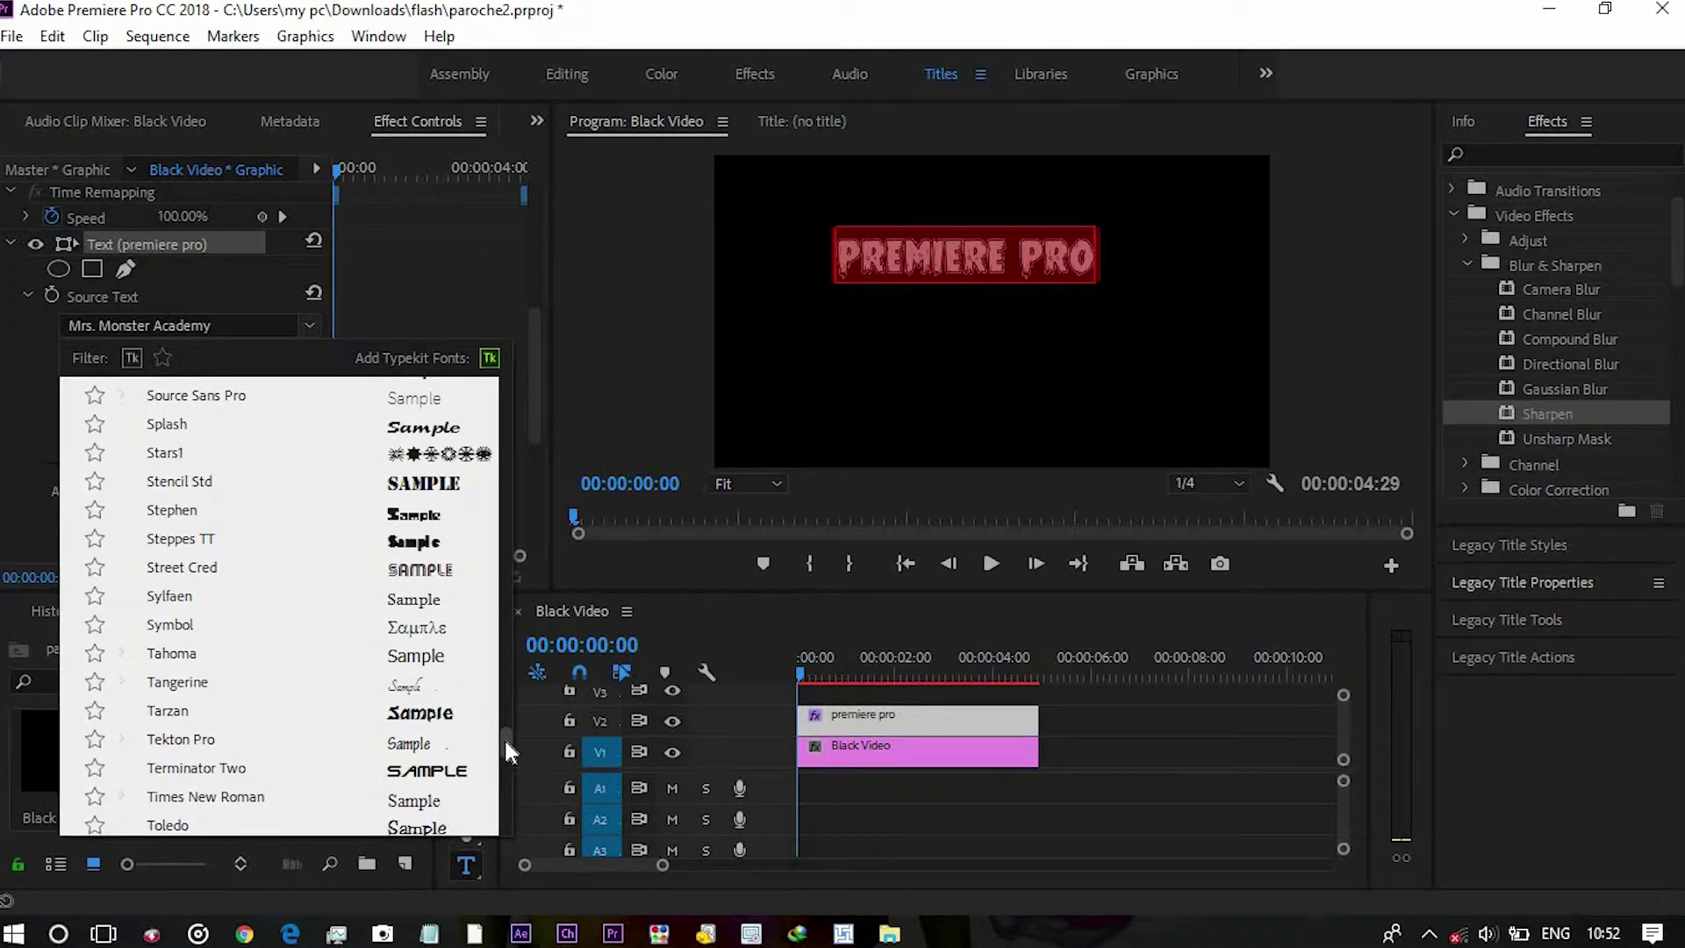
scroll(505, 742, up, 3)
scroll(506, 727, up, 2)
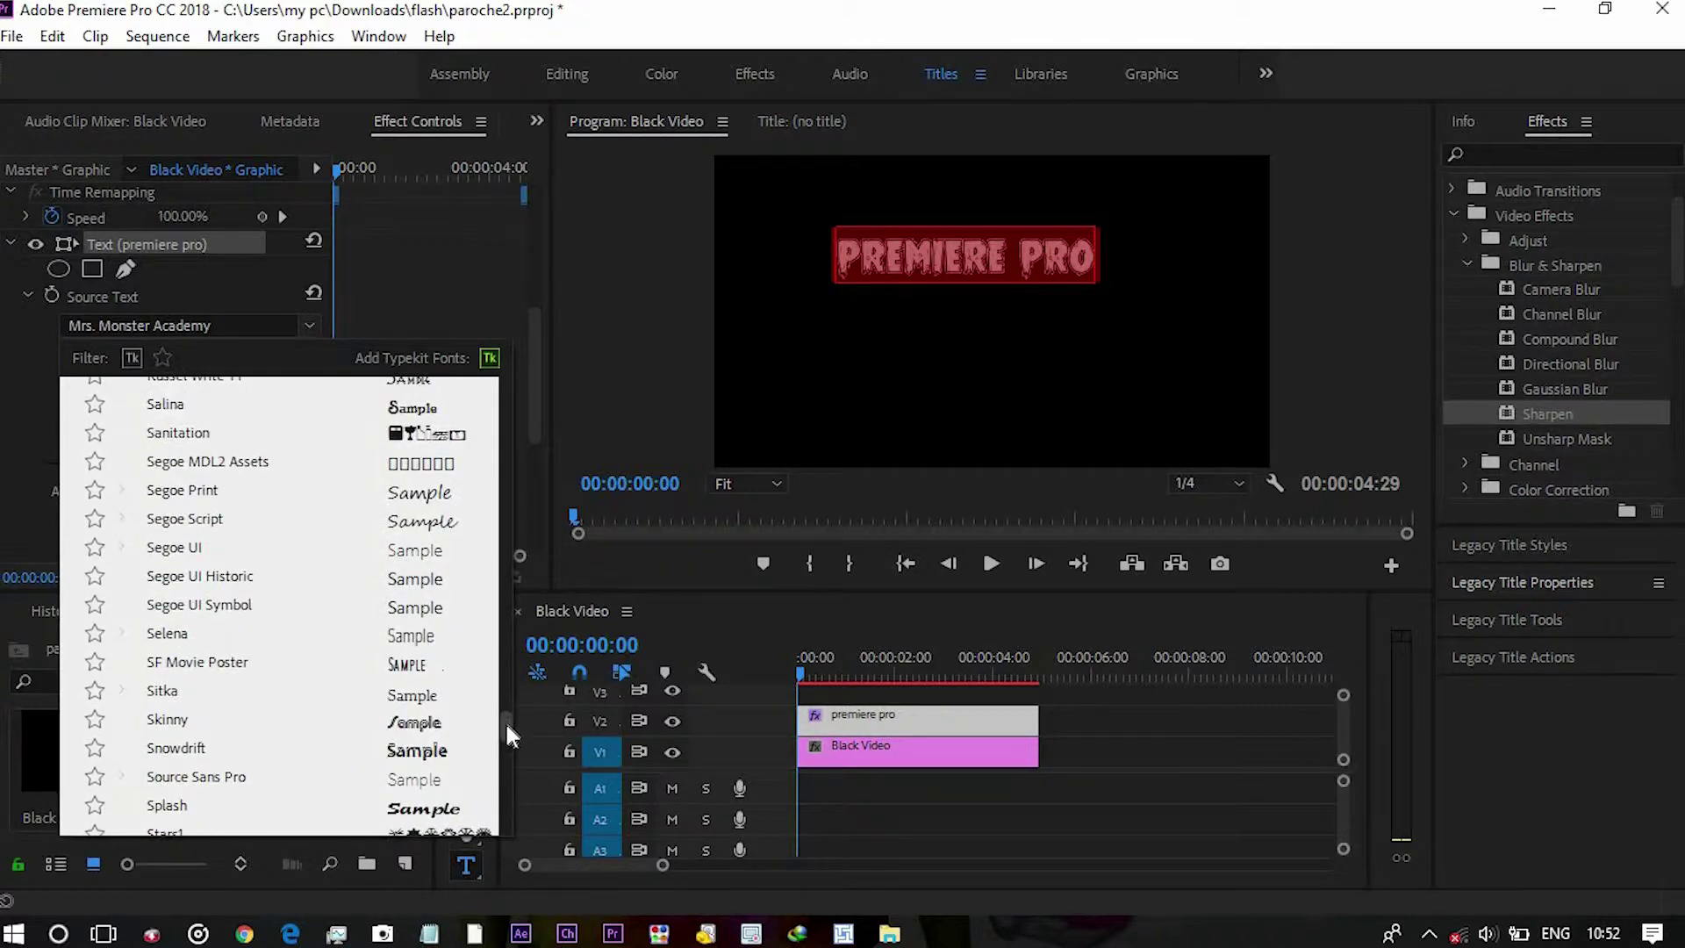
scroll(507, 727, up, 2)
scroll(508, 720, up, 3)
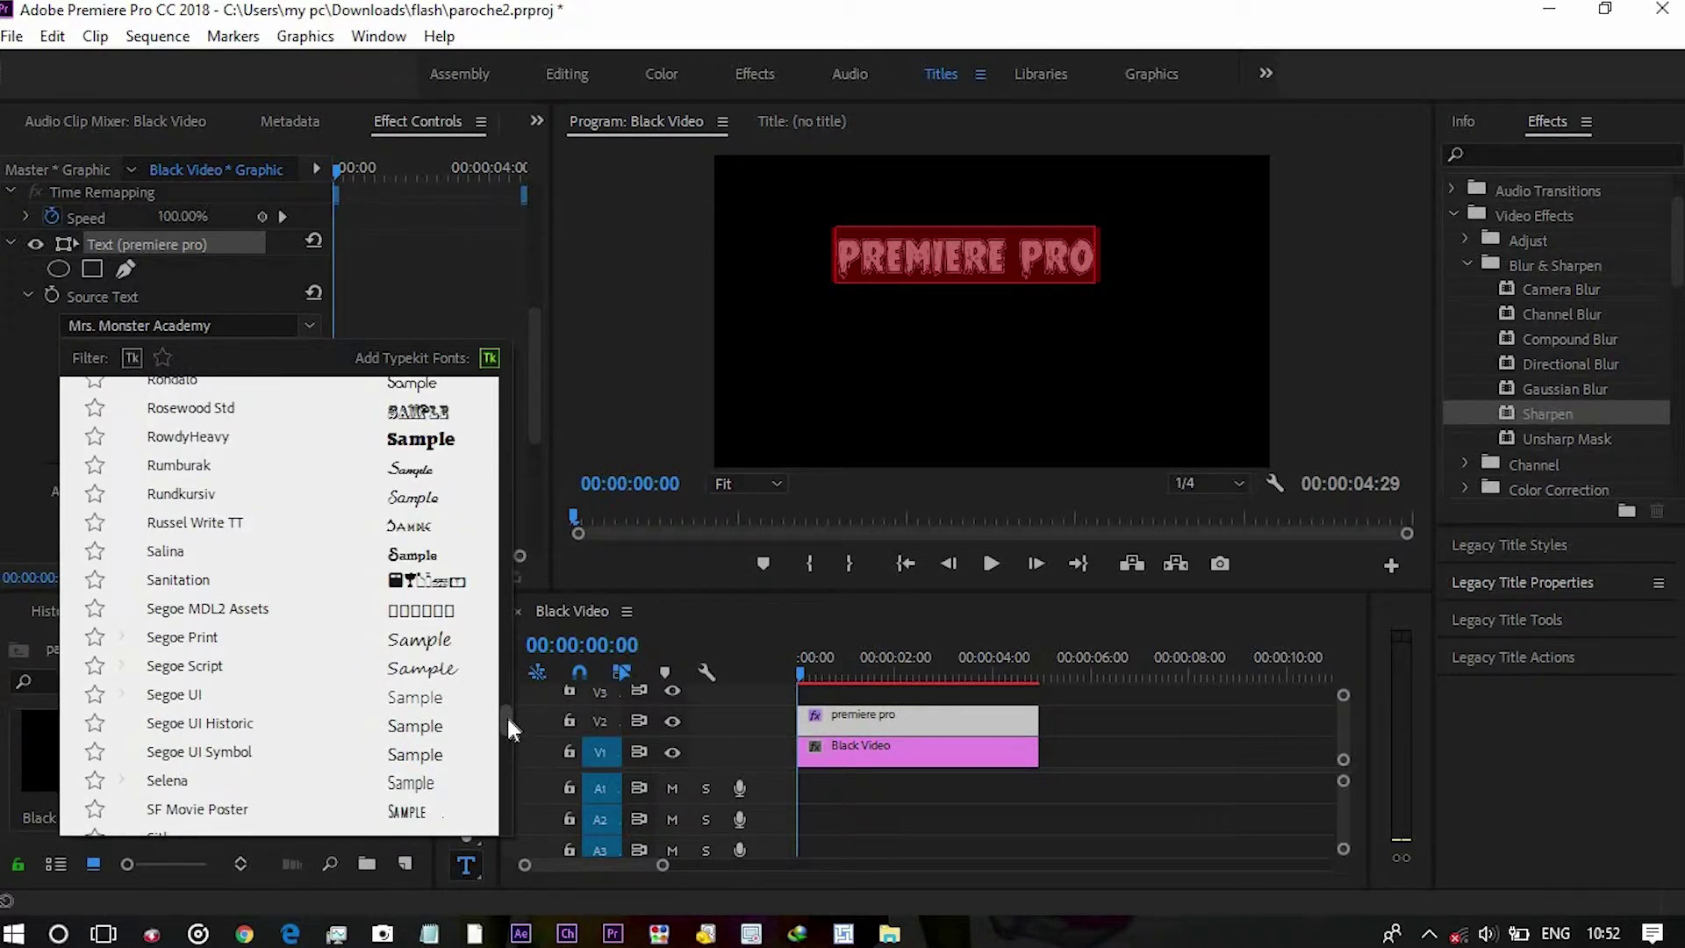
scroll(507, 711, up, 2)
scroll(507, 703, up, 2)
scroll(508, 689, up, 3)
scroll(512, 693, up, 3)
scroll(514, 690, up, 2)
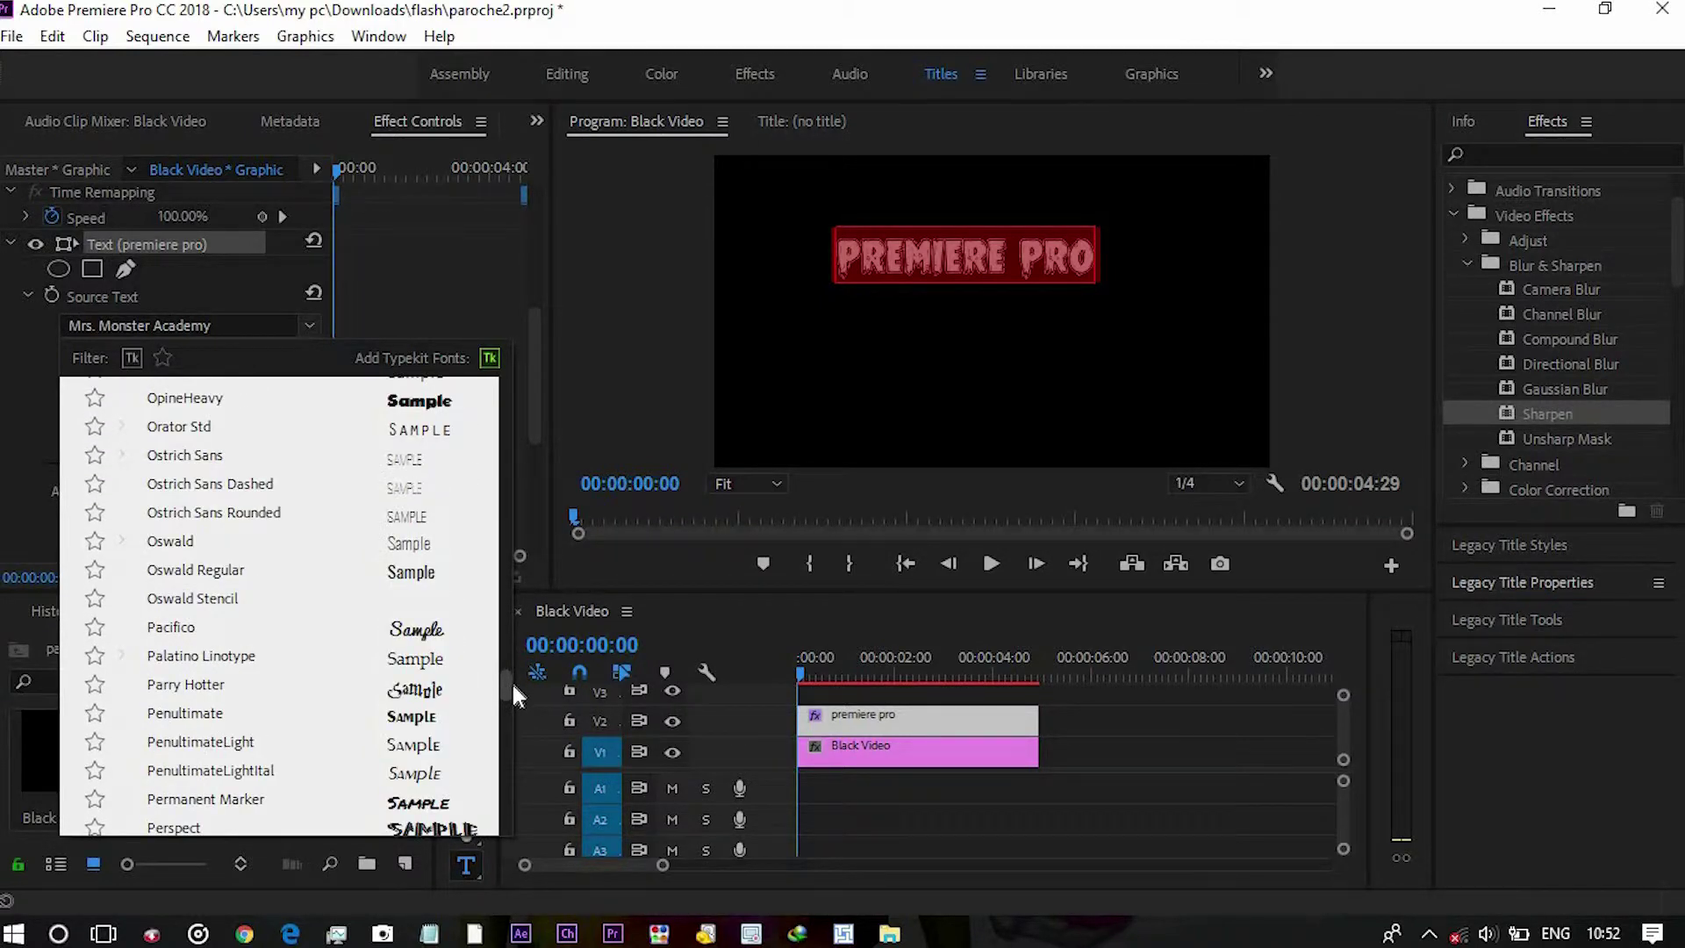
click(444, 741)
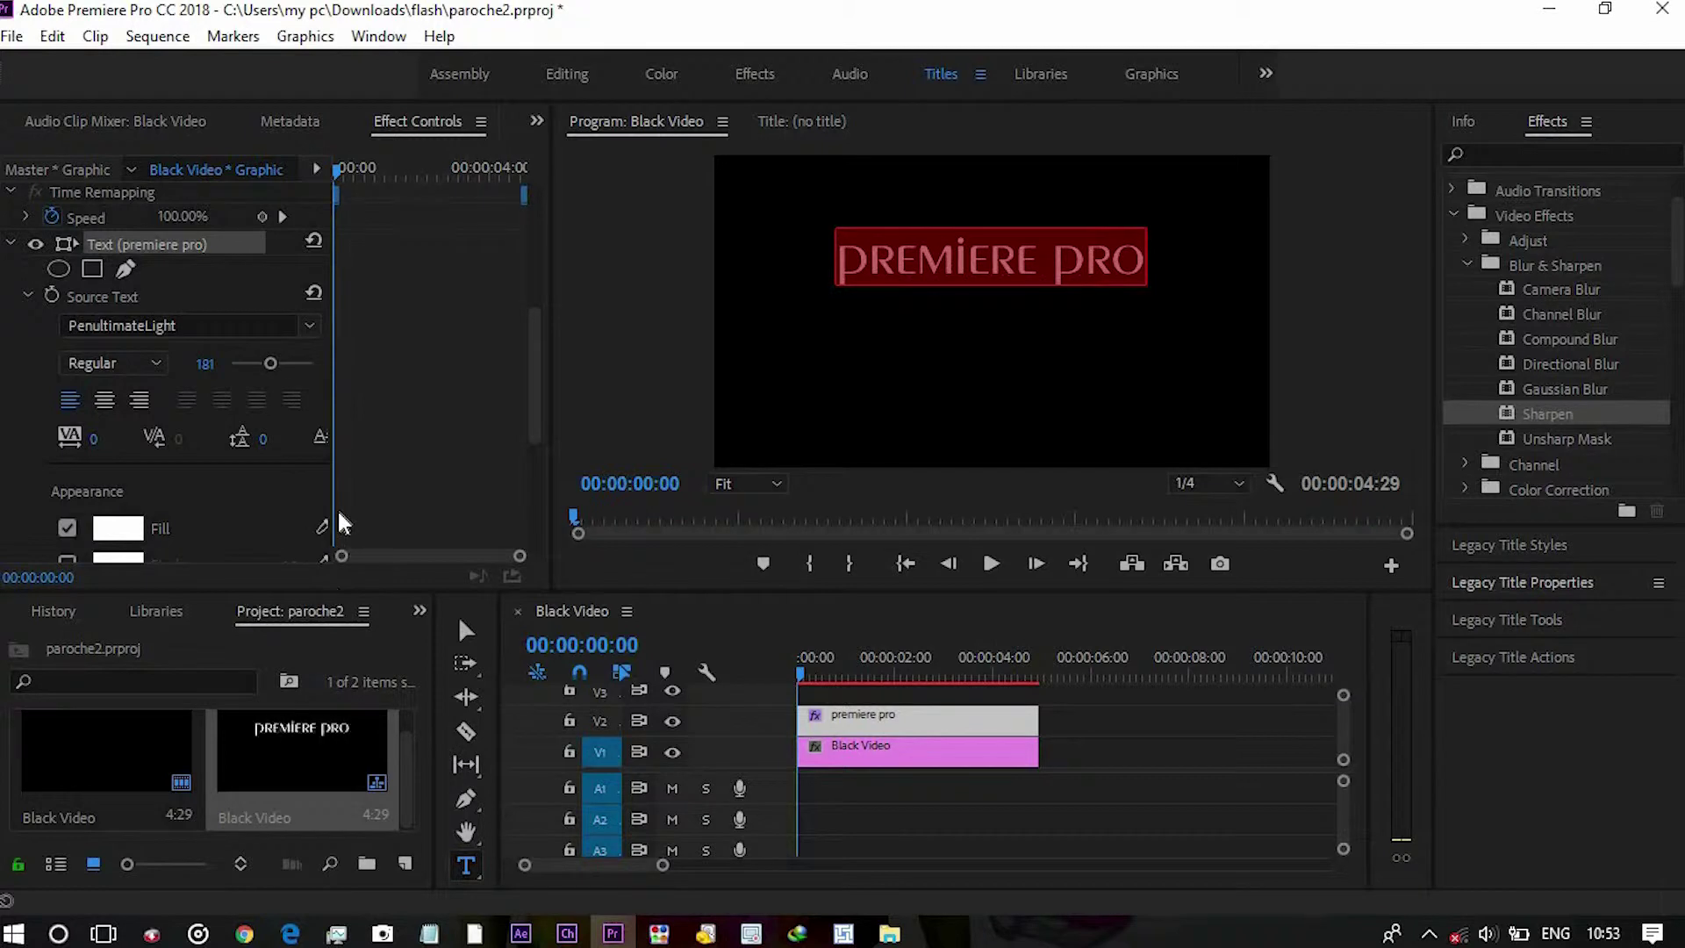
Retype the first P of each word as a capital so the title reads 'Premiere Pro'.
click(988, 364)
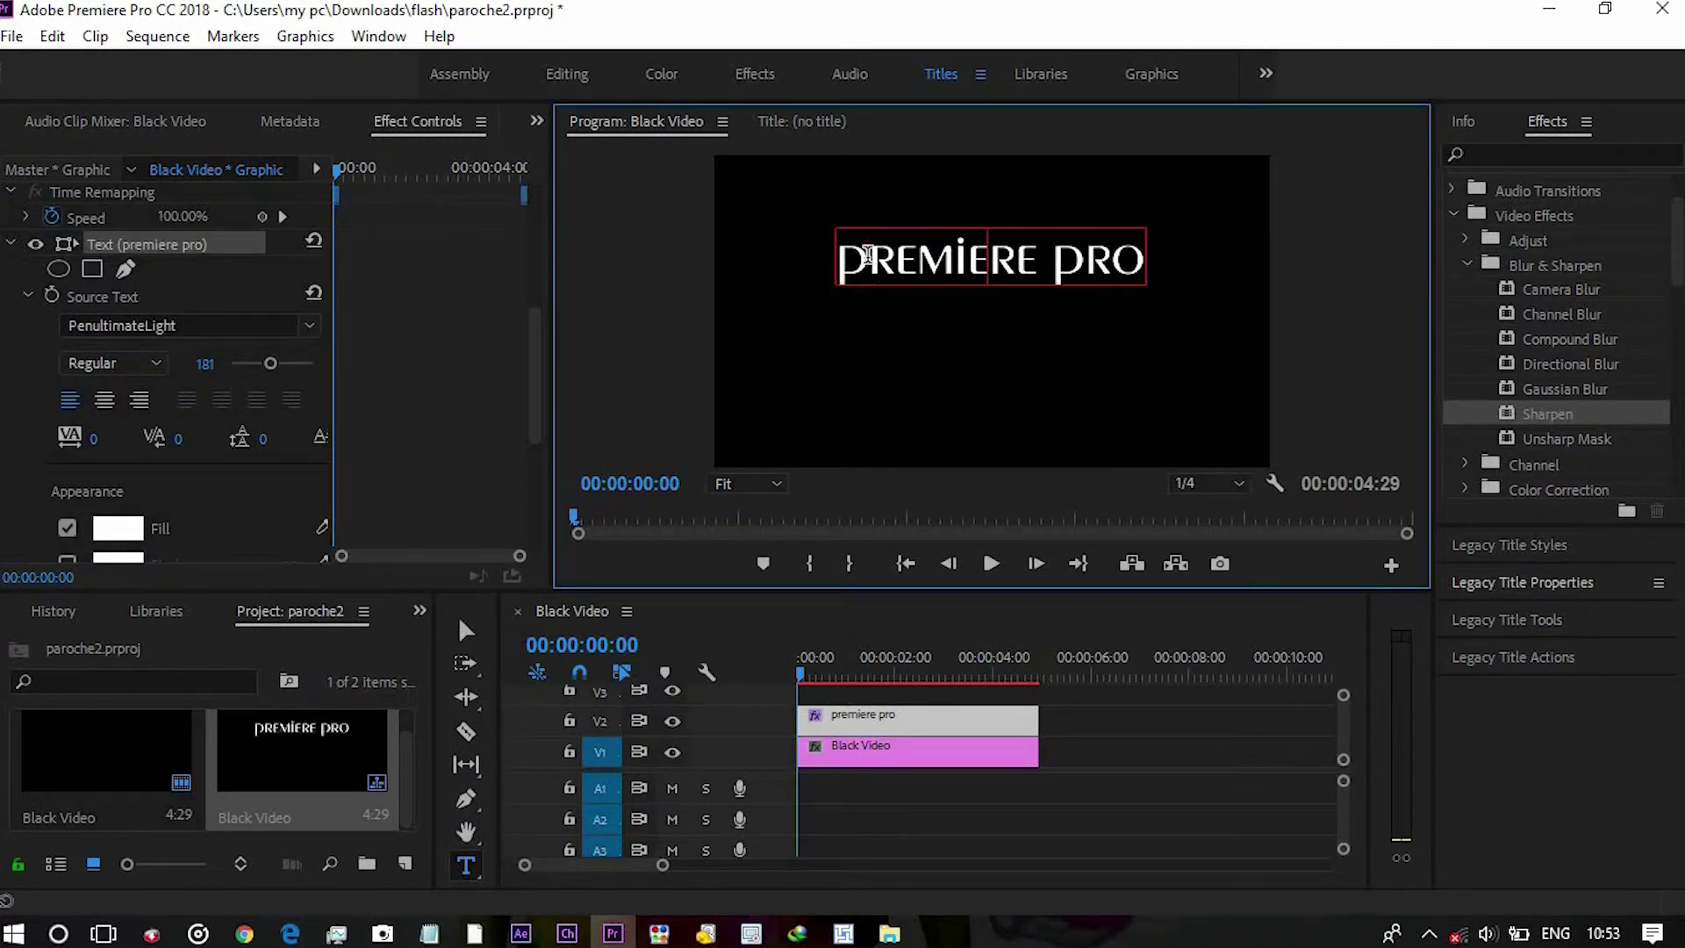
key(BackSpace)
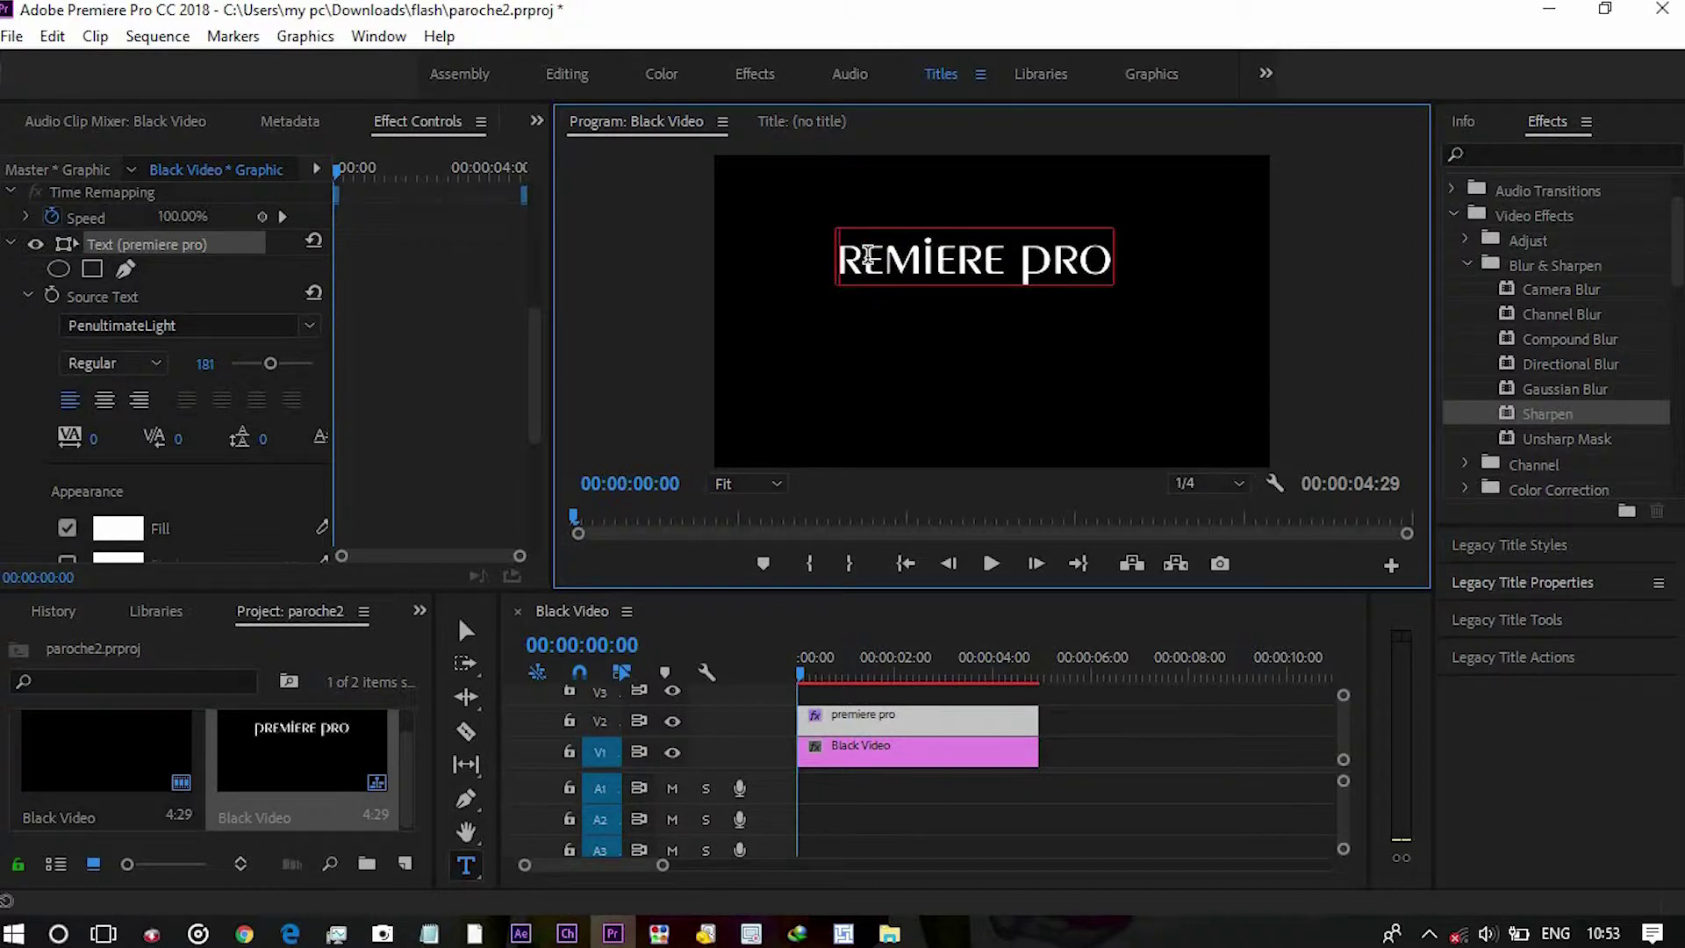
text(P)
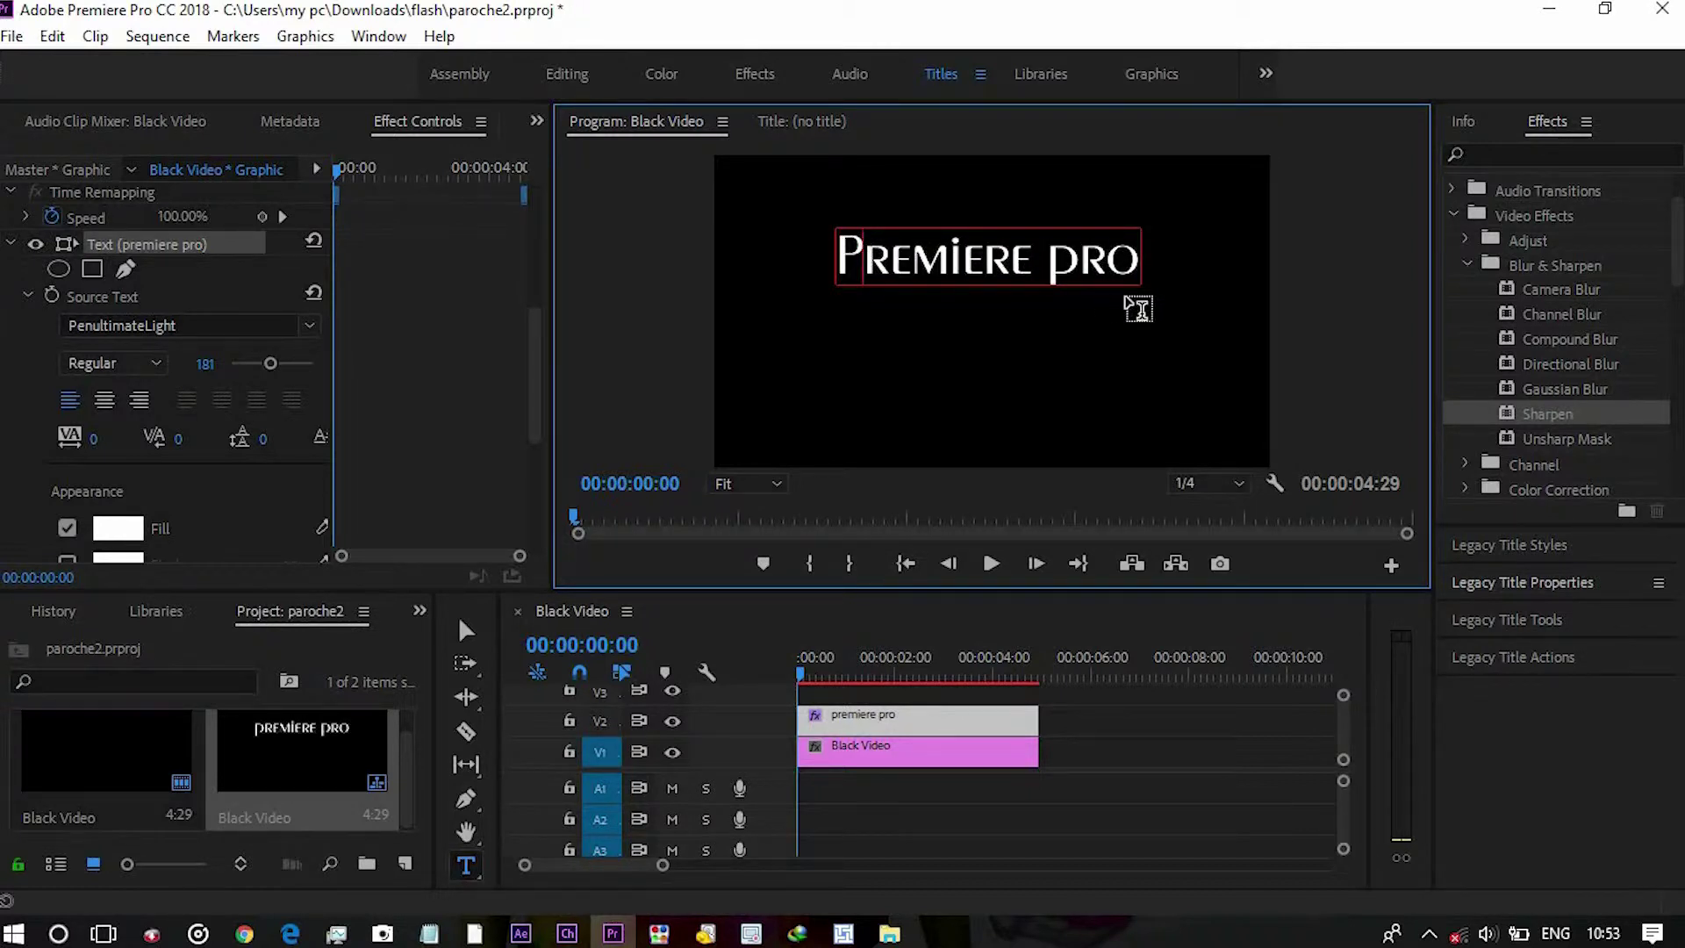
click(1079, 244)
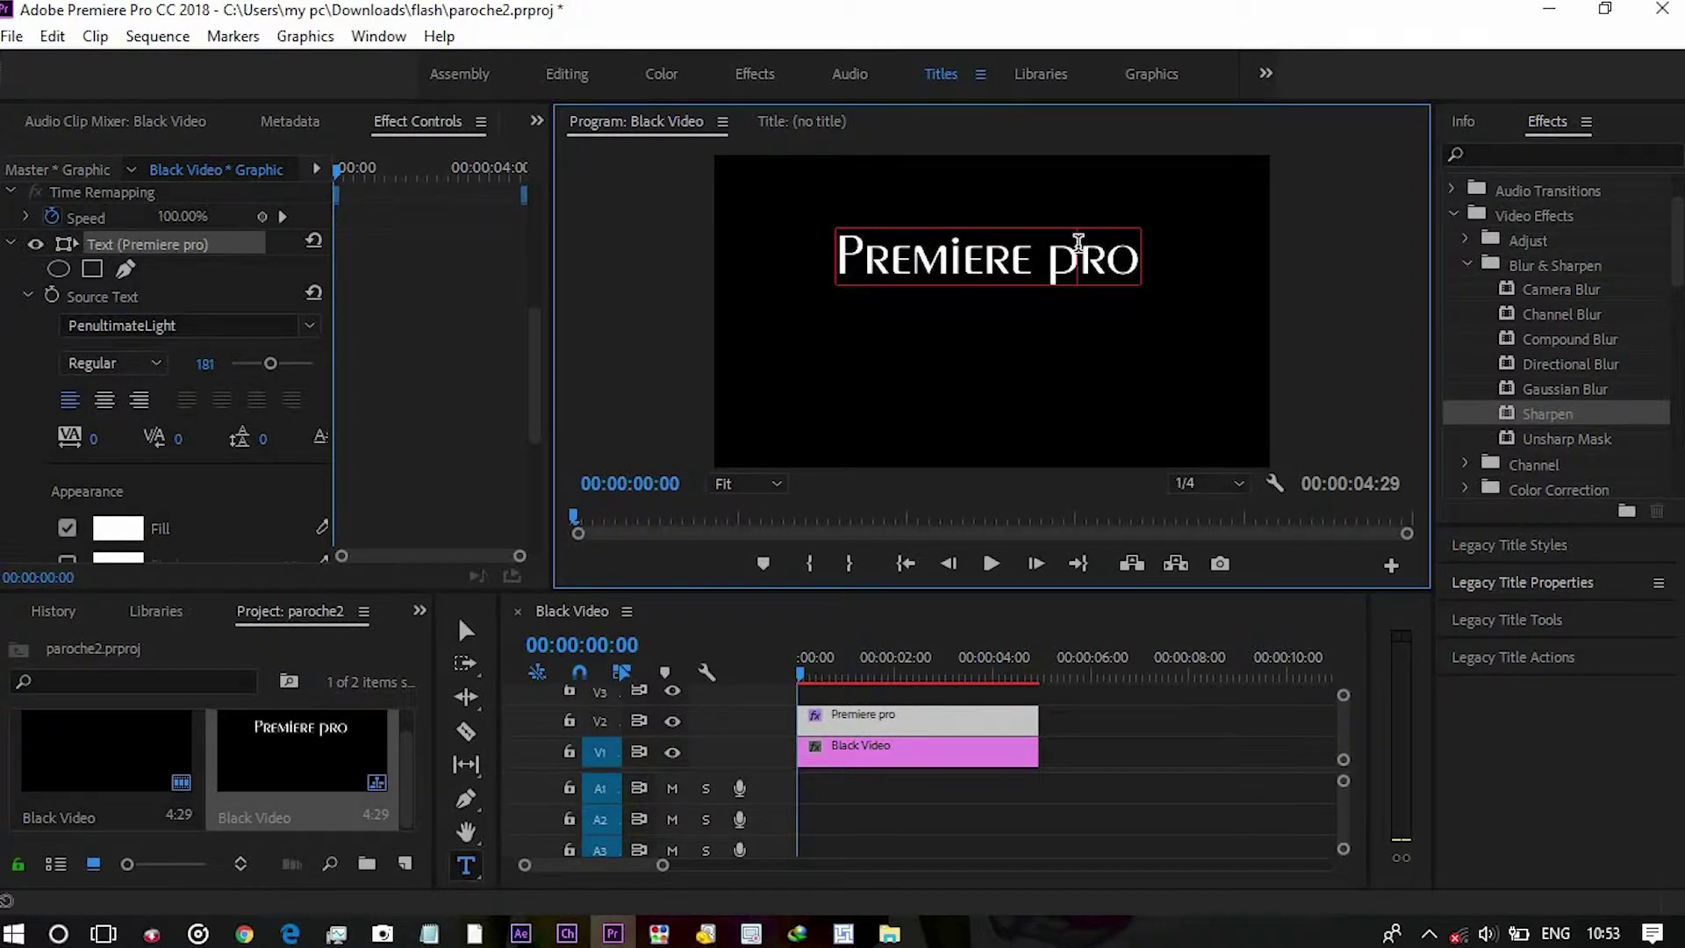
key(BackSpace)
text(P)
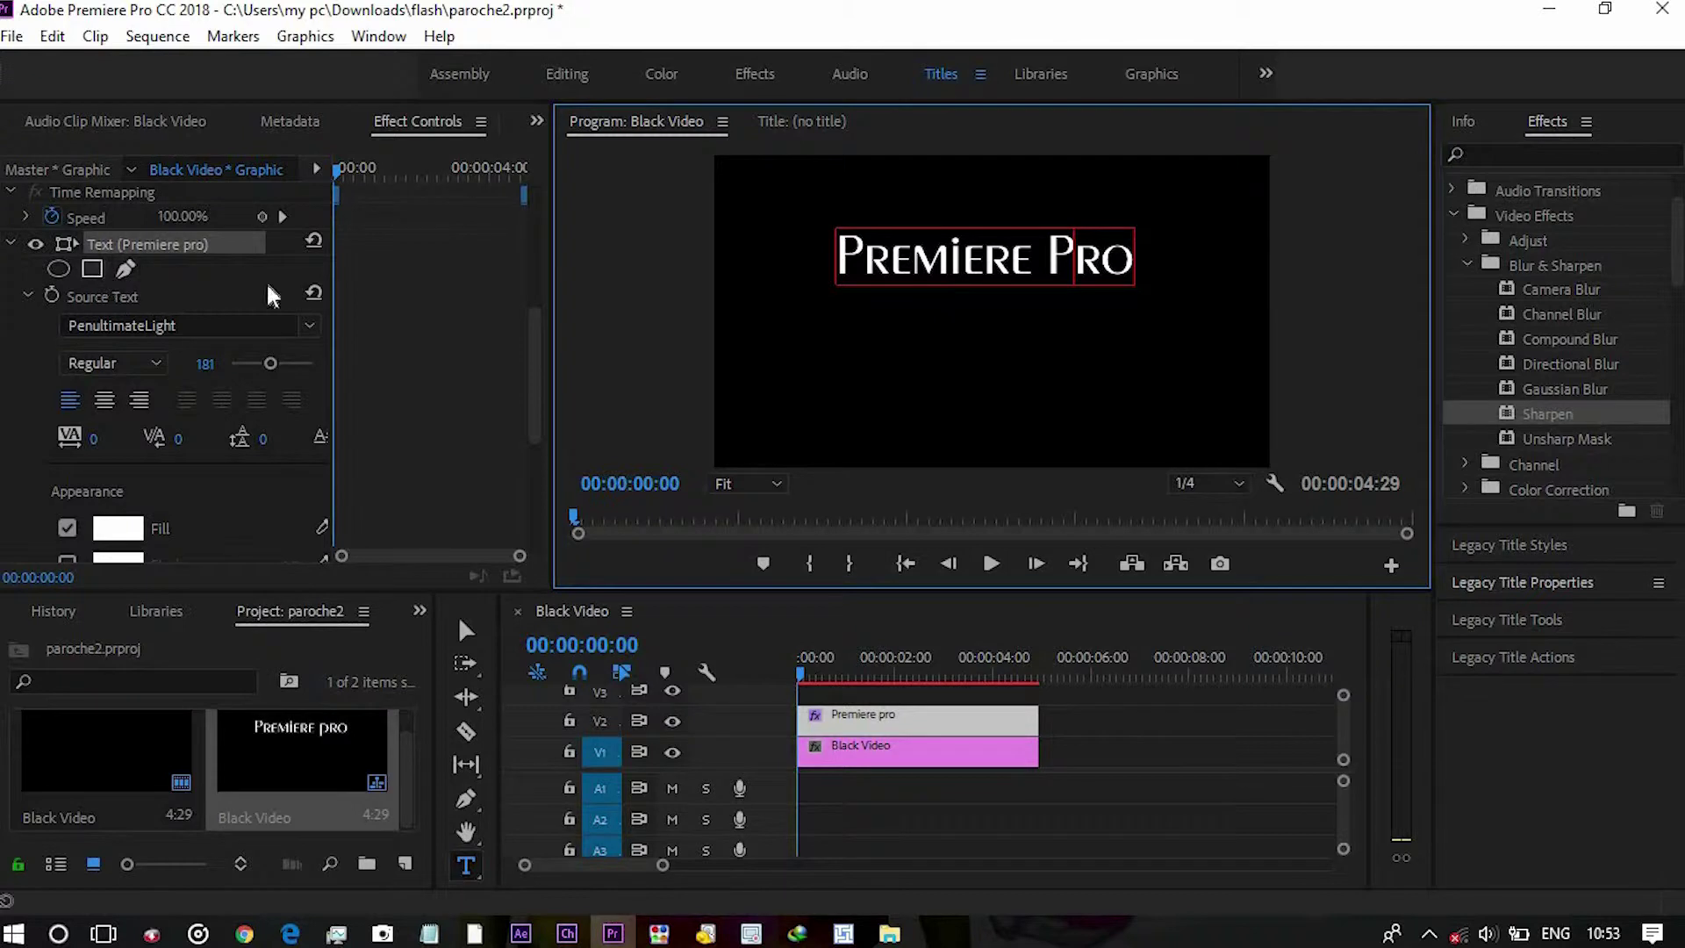
With the Selection tool, move the title slightly lower in the frame.
click(468, 632)
drag(984, 247, 983, 310)
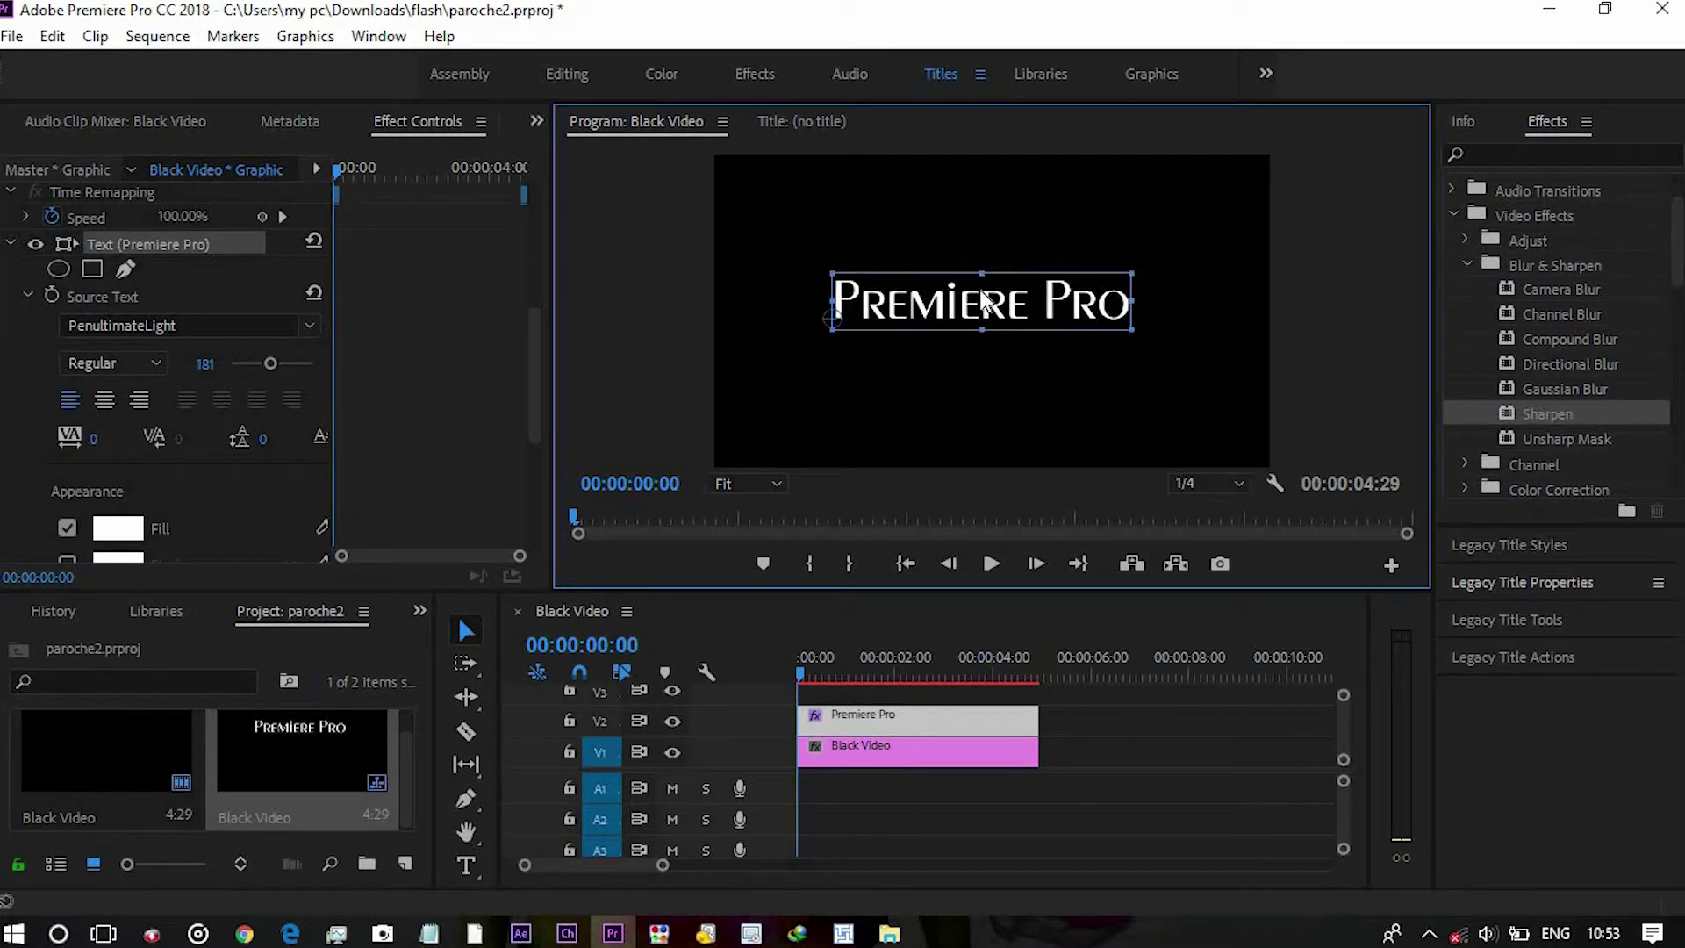
drag(535, 346, 539, 208)
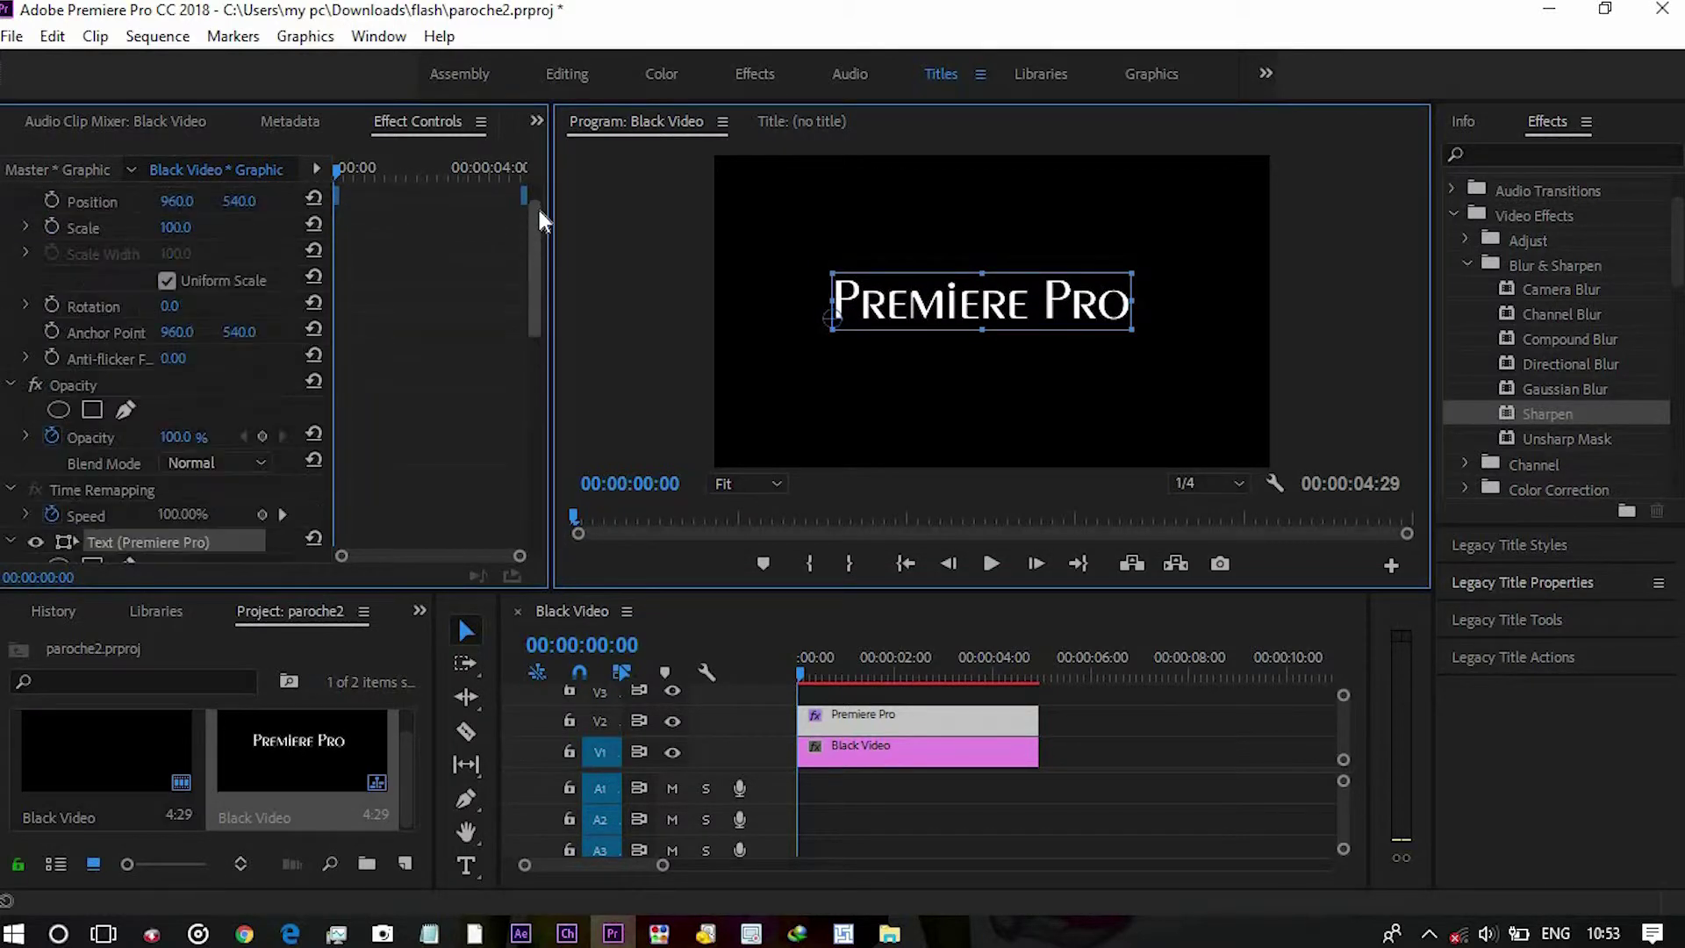
Add a starting Scale keyframe of 1.0 and extend both clips to about 6:05.
click(53, 274)
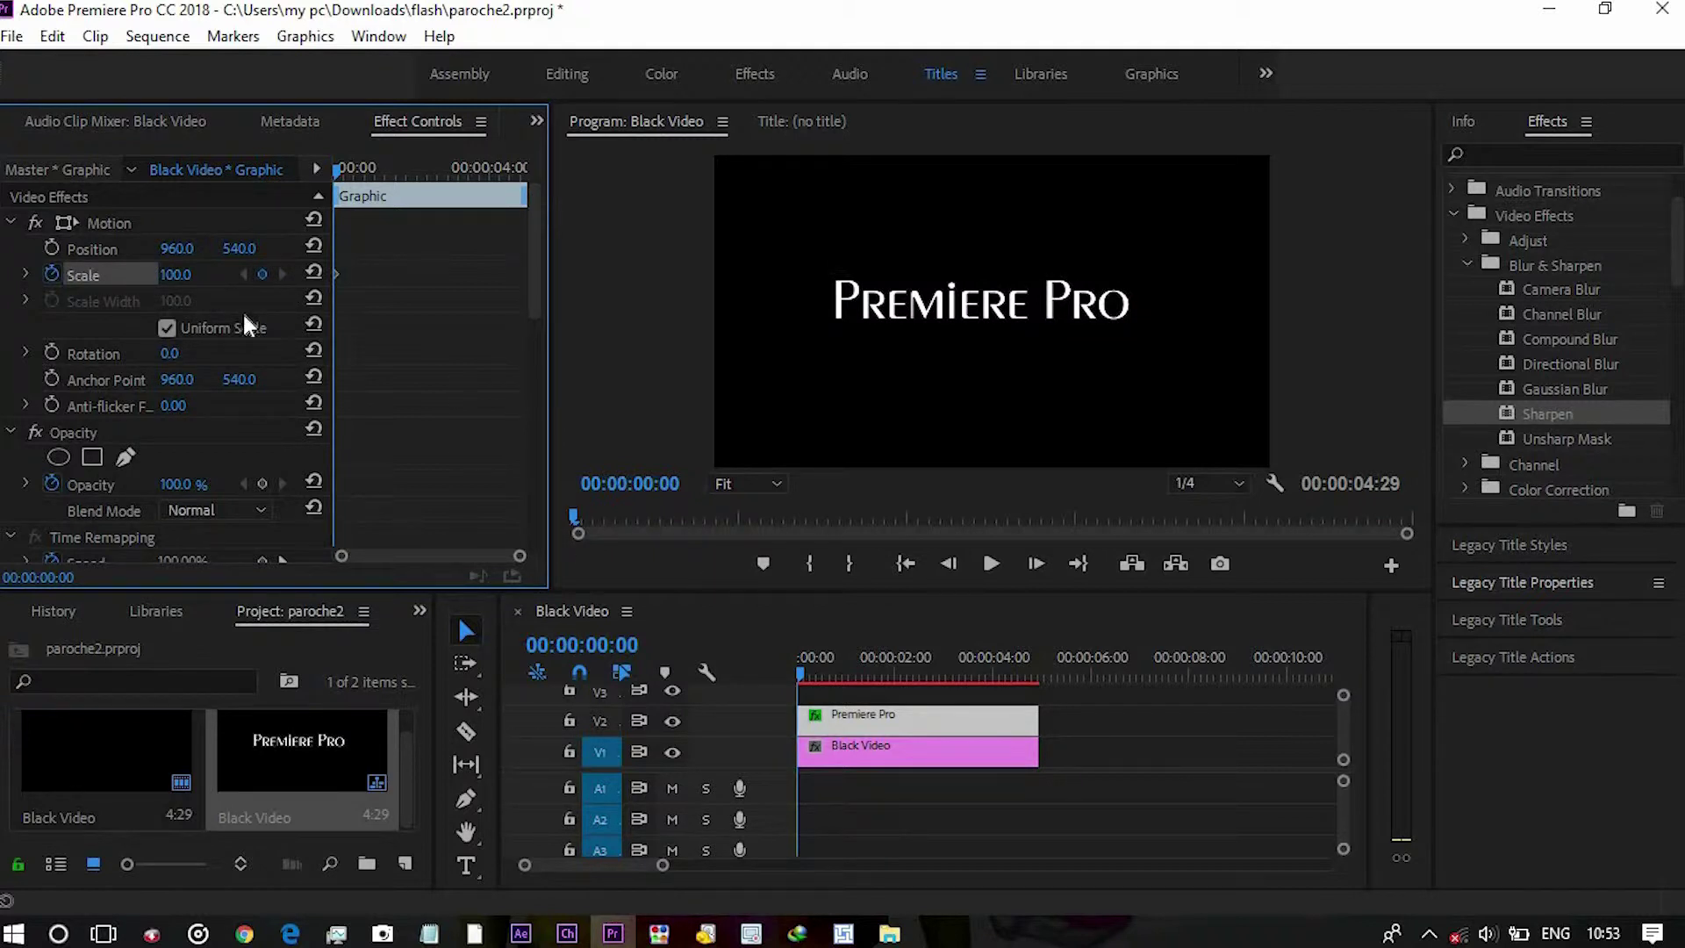
drag(192, 283, 54, 291)
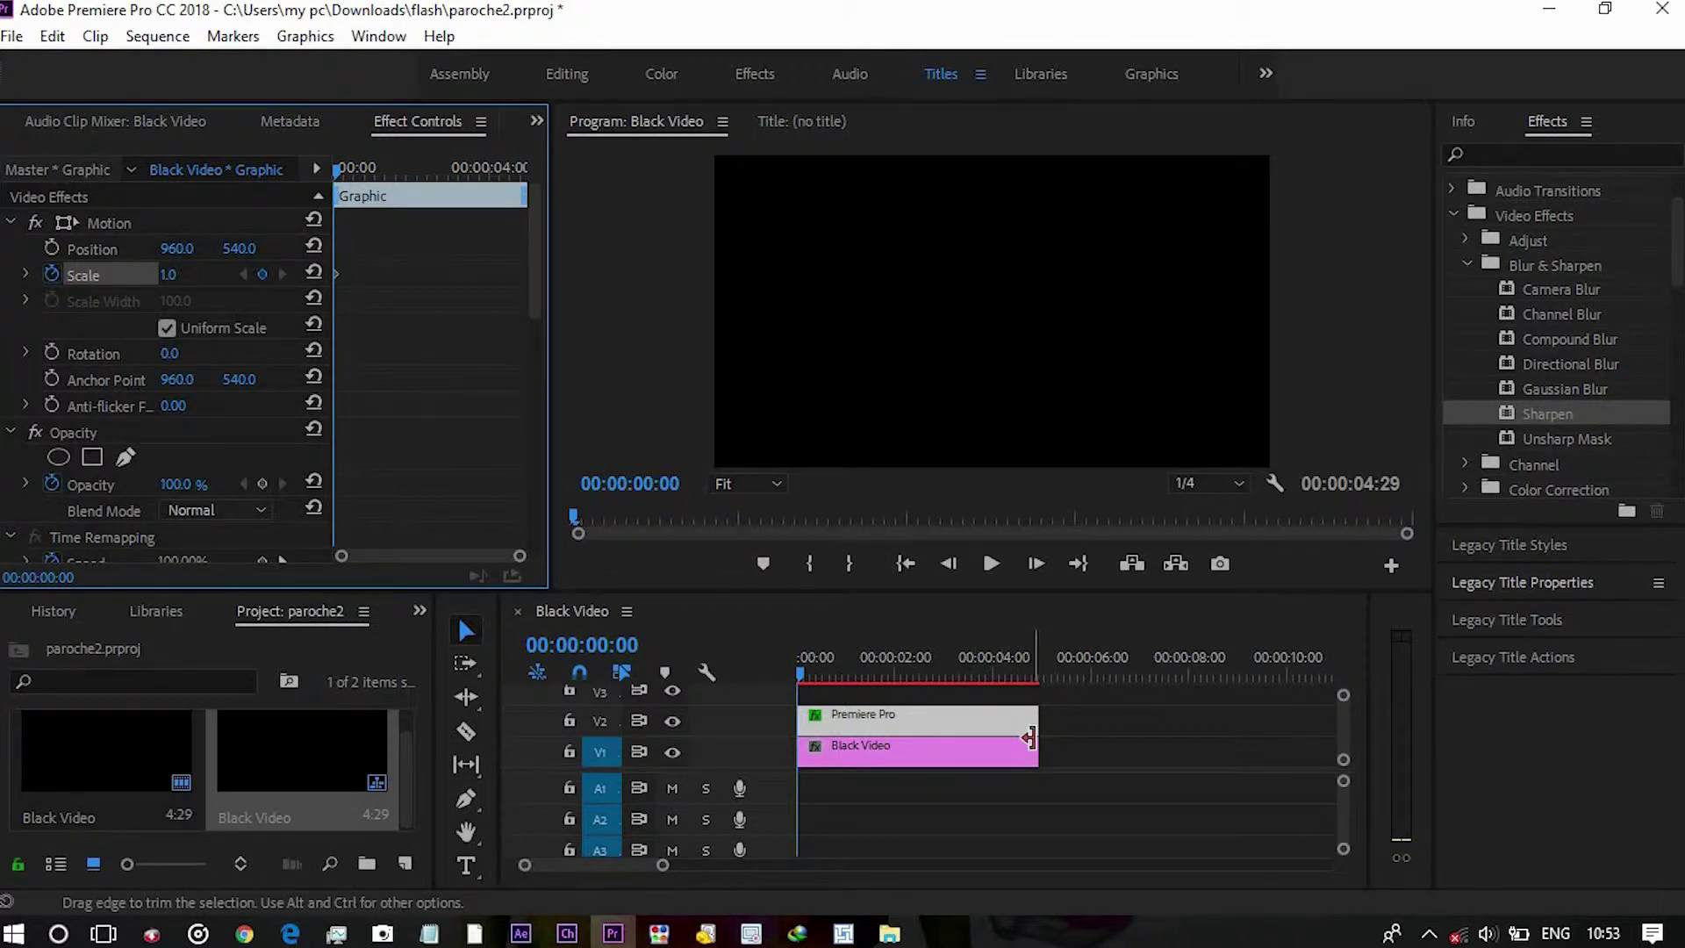
drag(1039, 752, 1096, 751)
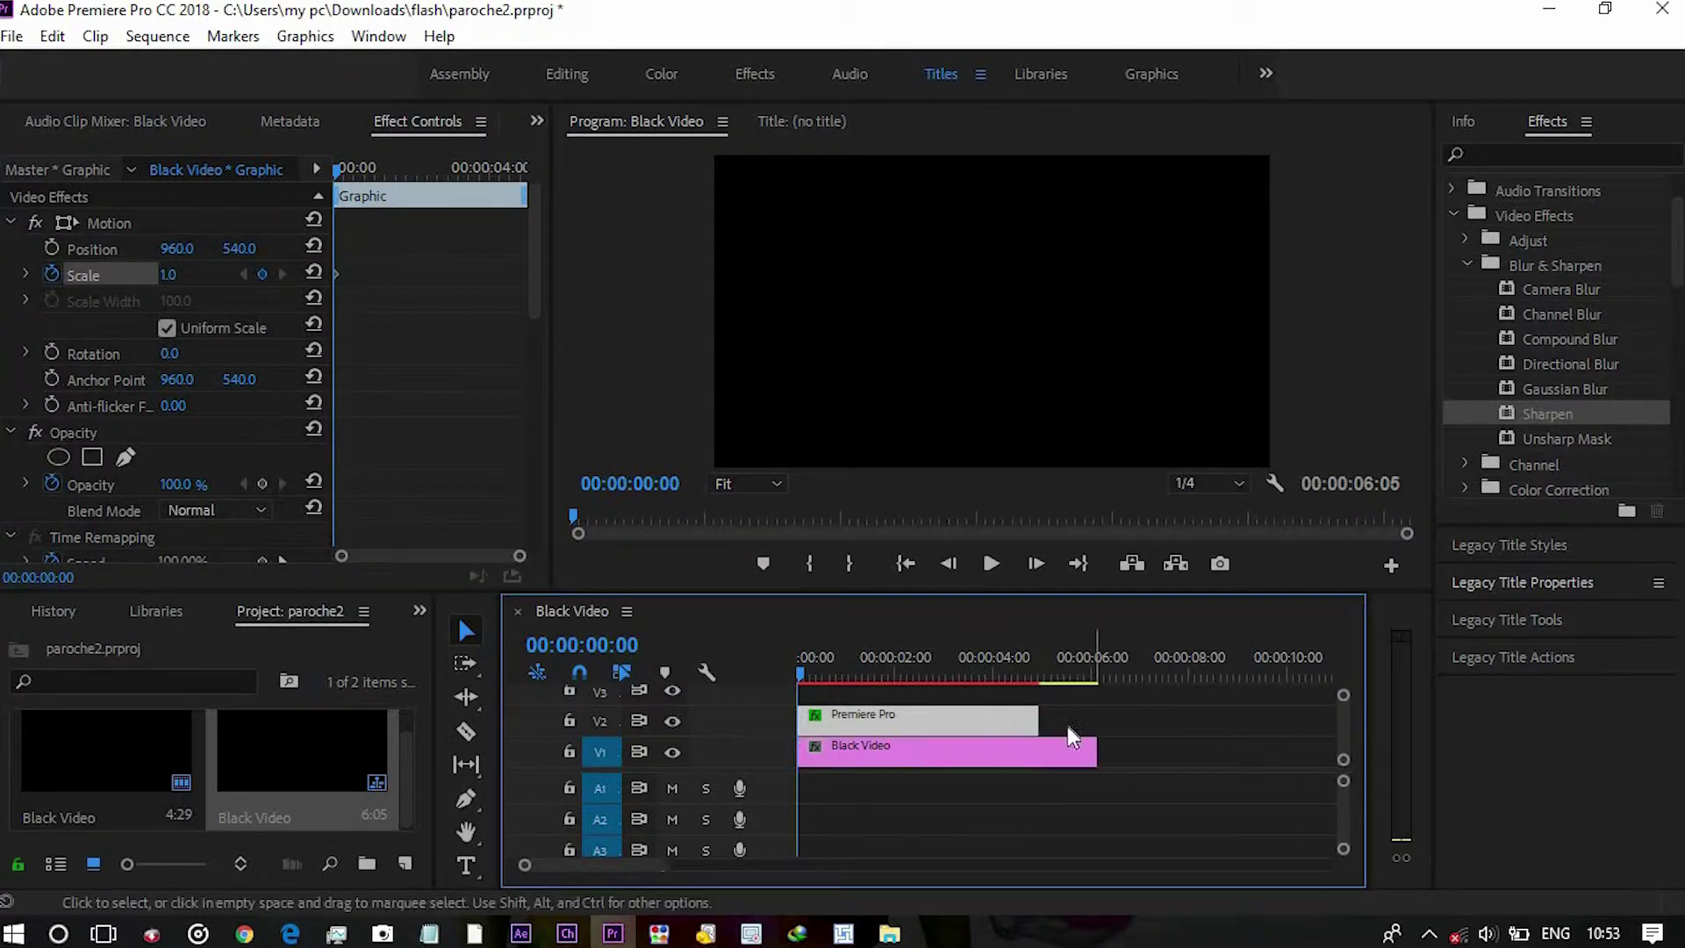
drag(1047, 721, 1097, 722)
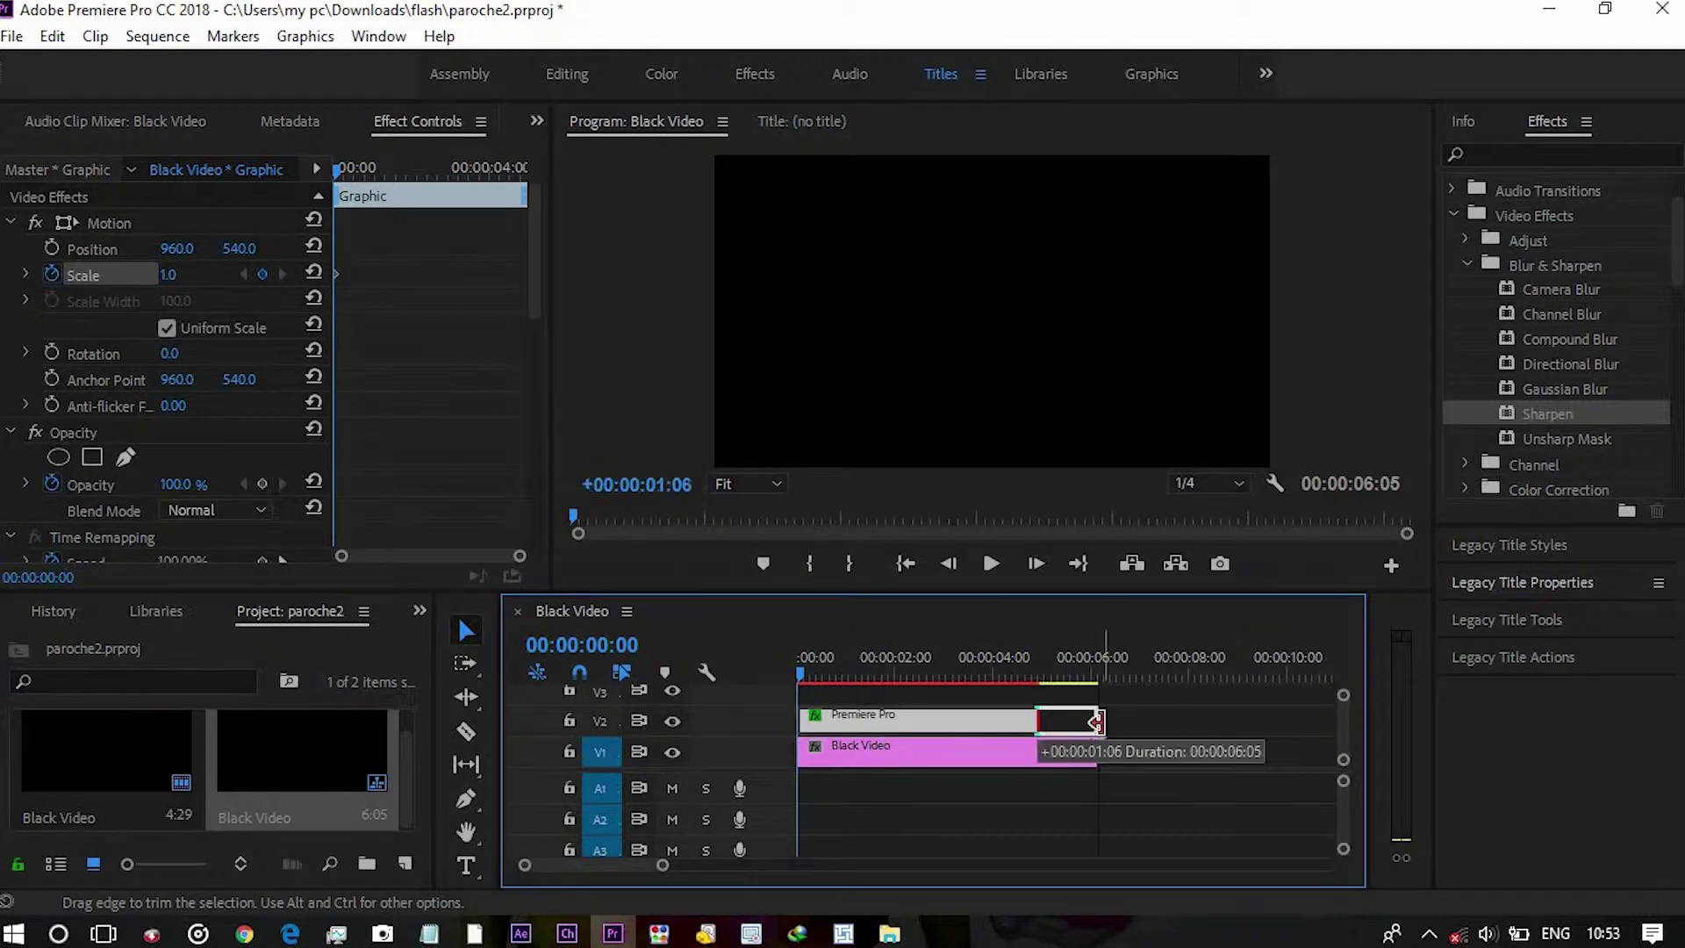
Add Scale keyframes of 83 at 3:11 and 102 at 5:24, lengthening clips to 6:16.
click(964, 672)
drag(163, 274, 105, 274)
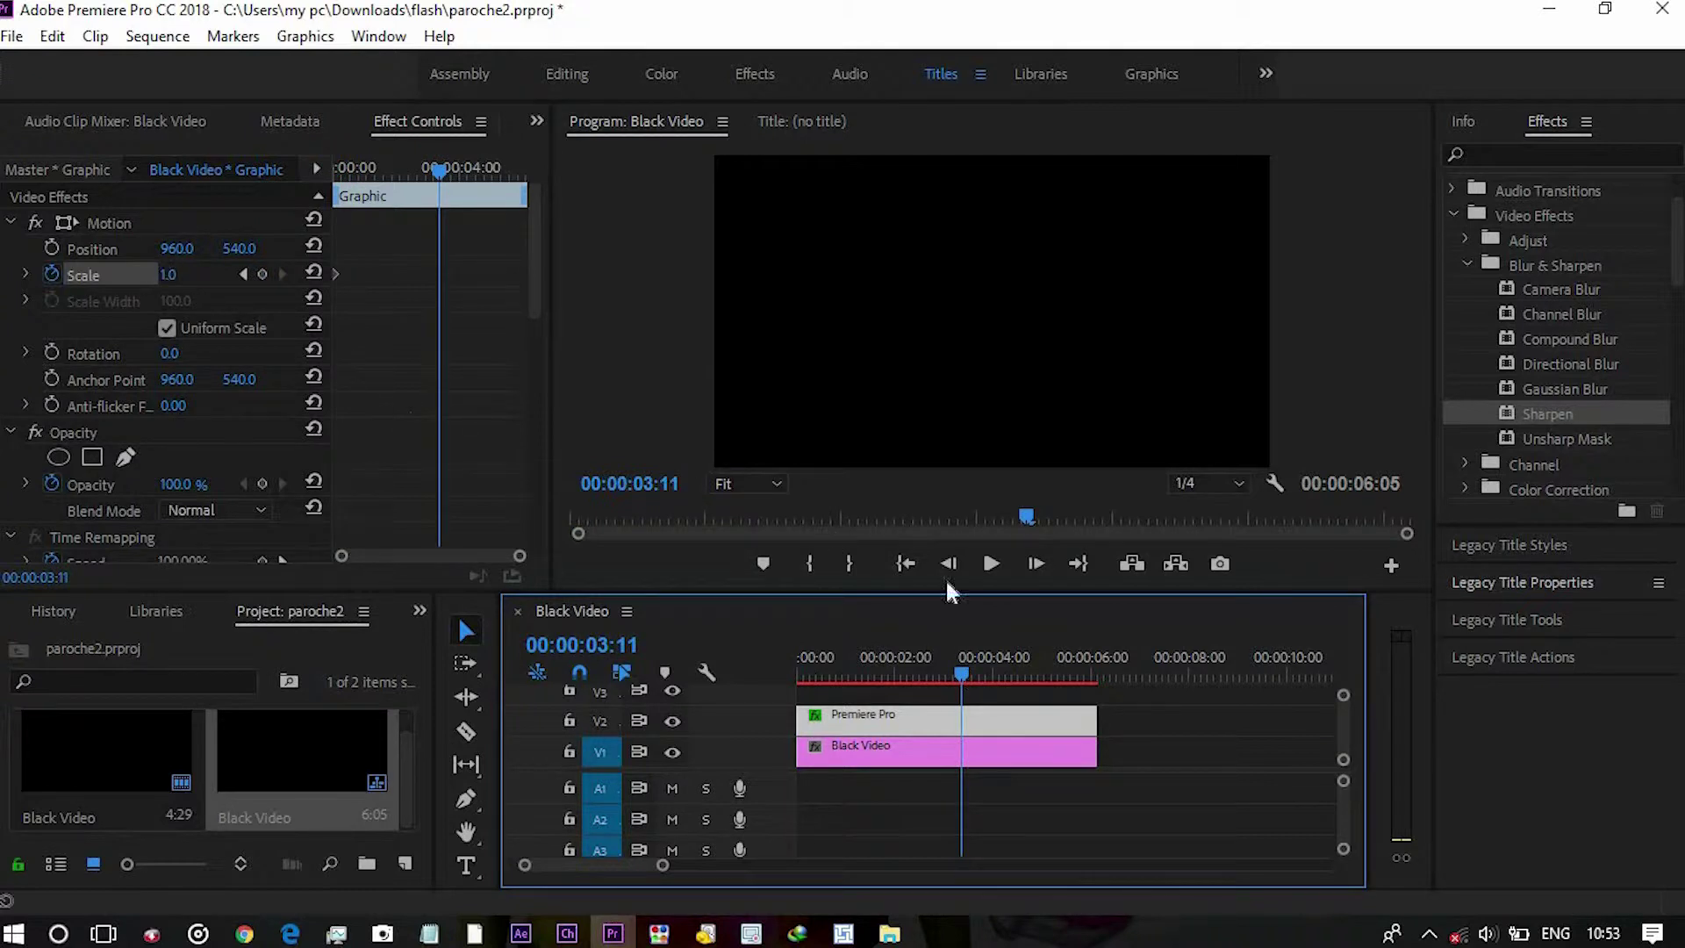
mouse_move(170, 279)
mouse_down()
mouse_move(310, 287)
mouse_move(193, 276)
mouse_up()
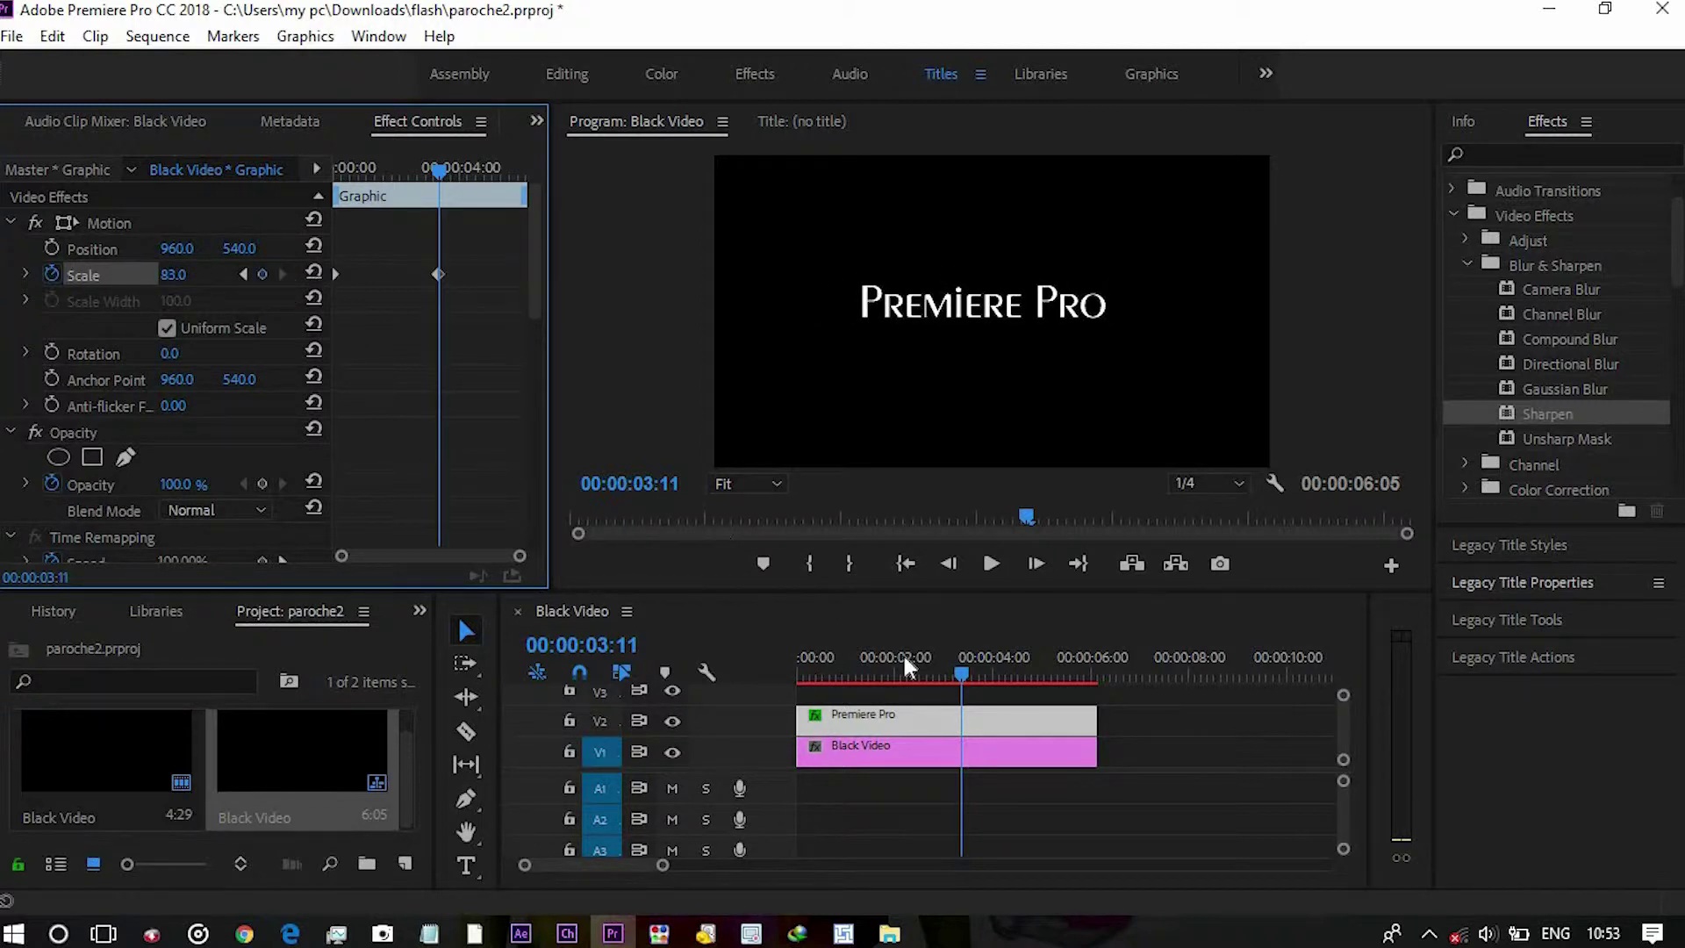
mouse_move(1090, 730)
mouse_down()
mouse_move(1115, 730)
mouse_move(1115, 751)
mouse_up()
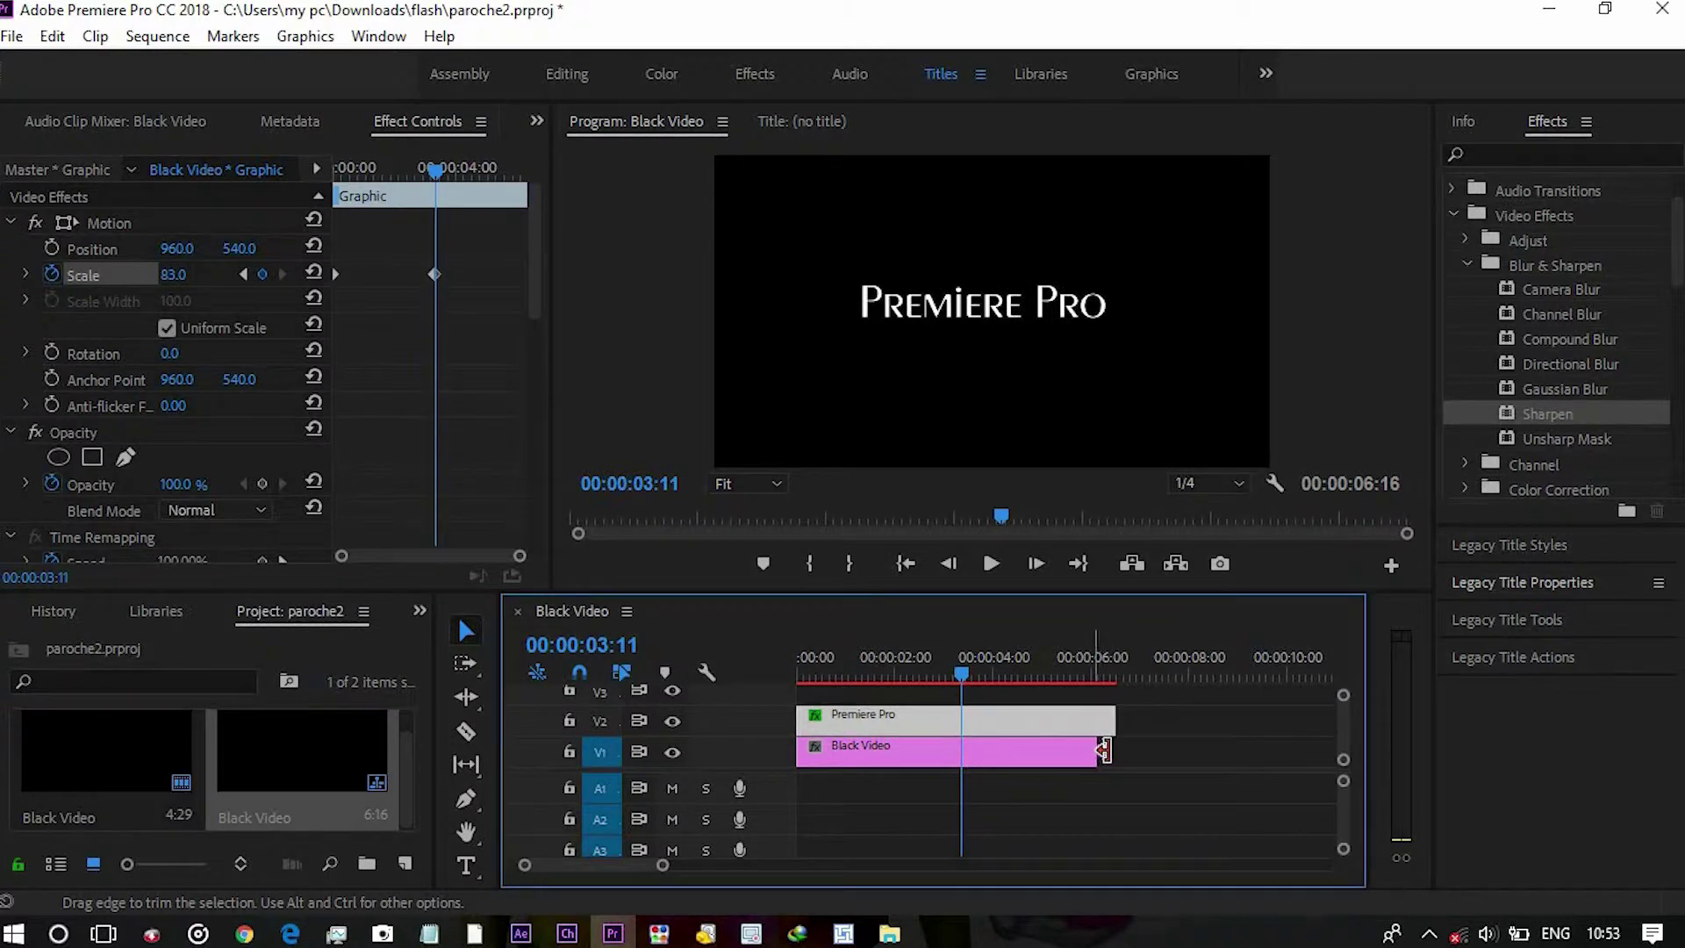
click(1084, 677)
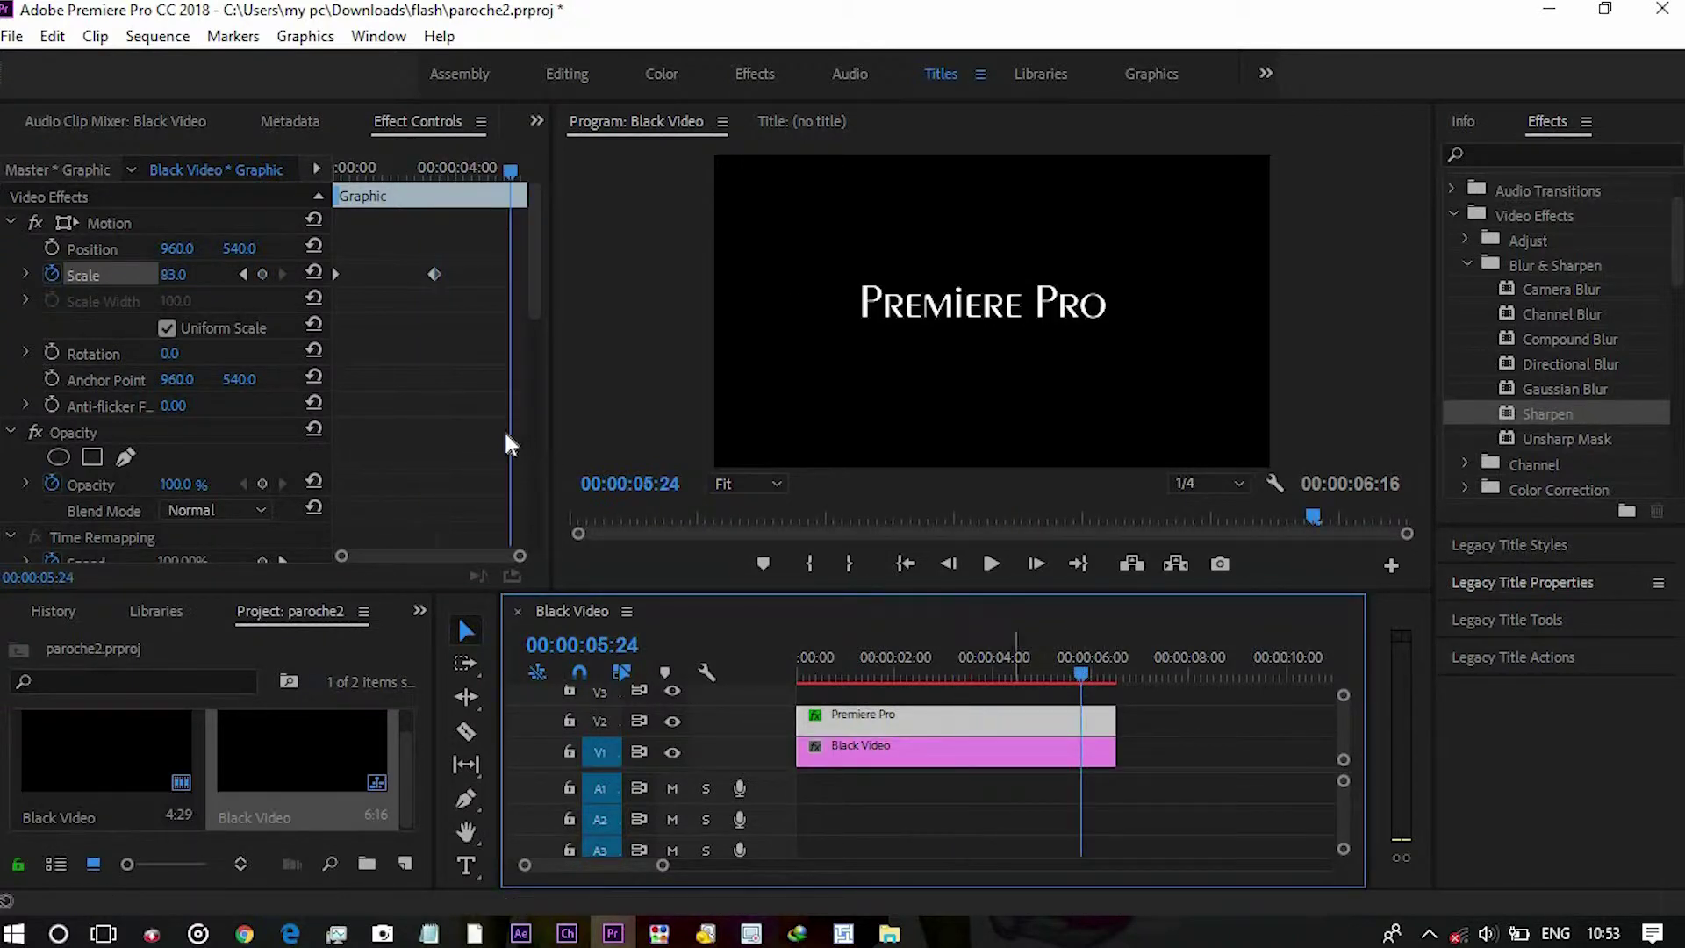
drag(171, 279, 223, 281)
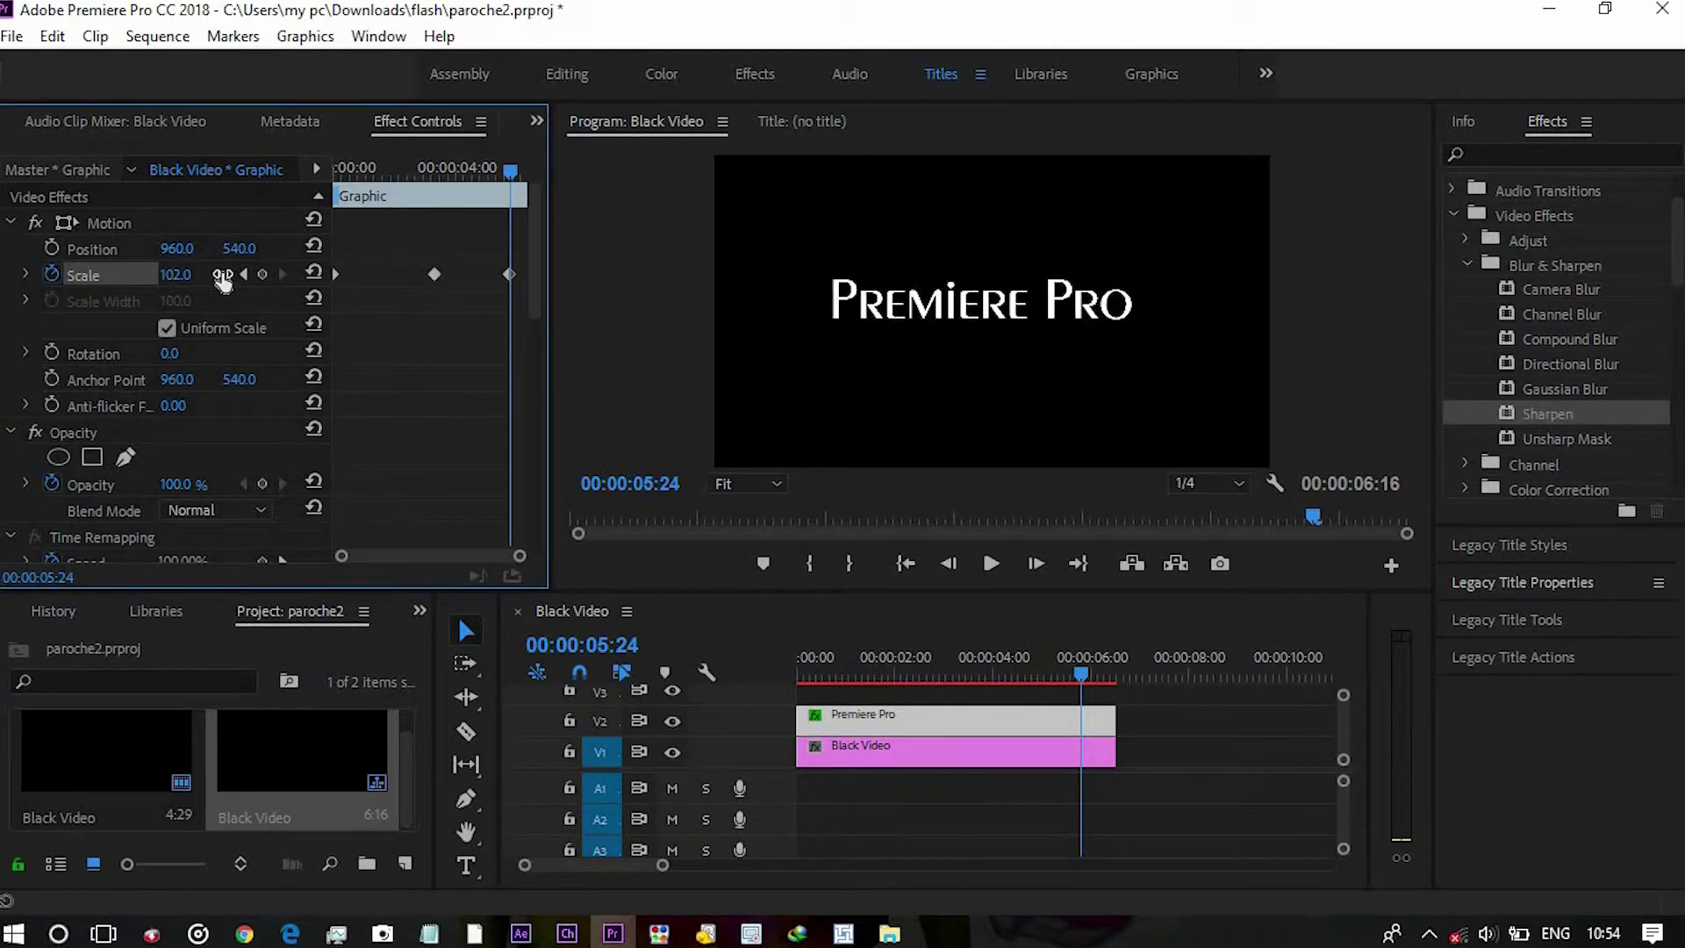
Play the growing title from near the start, then scrub back to 0:24.
click(805, 666)
key(space)
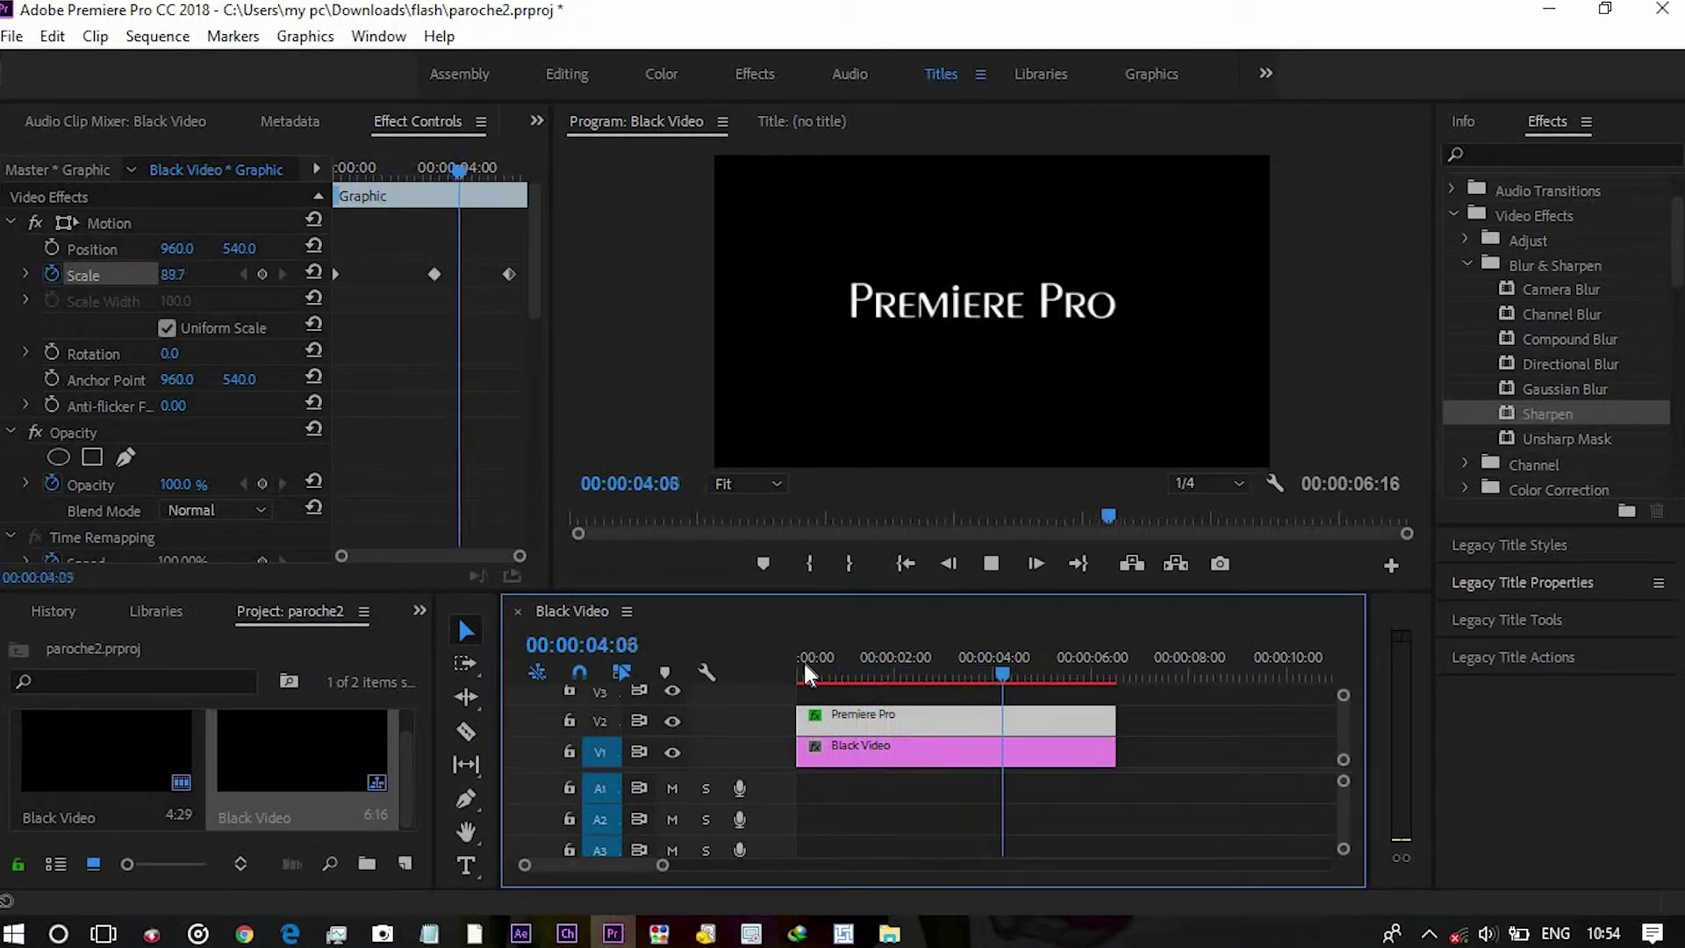
key(space)
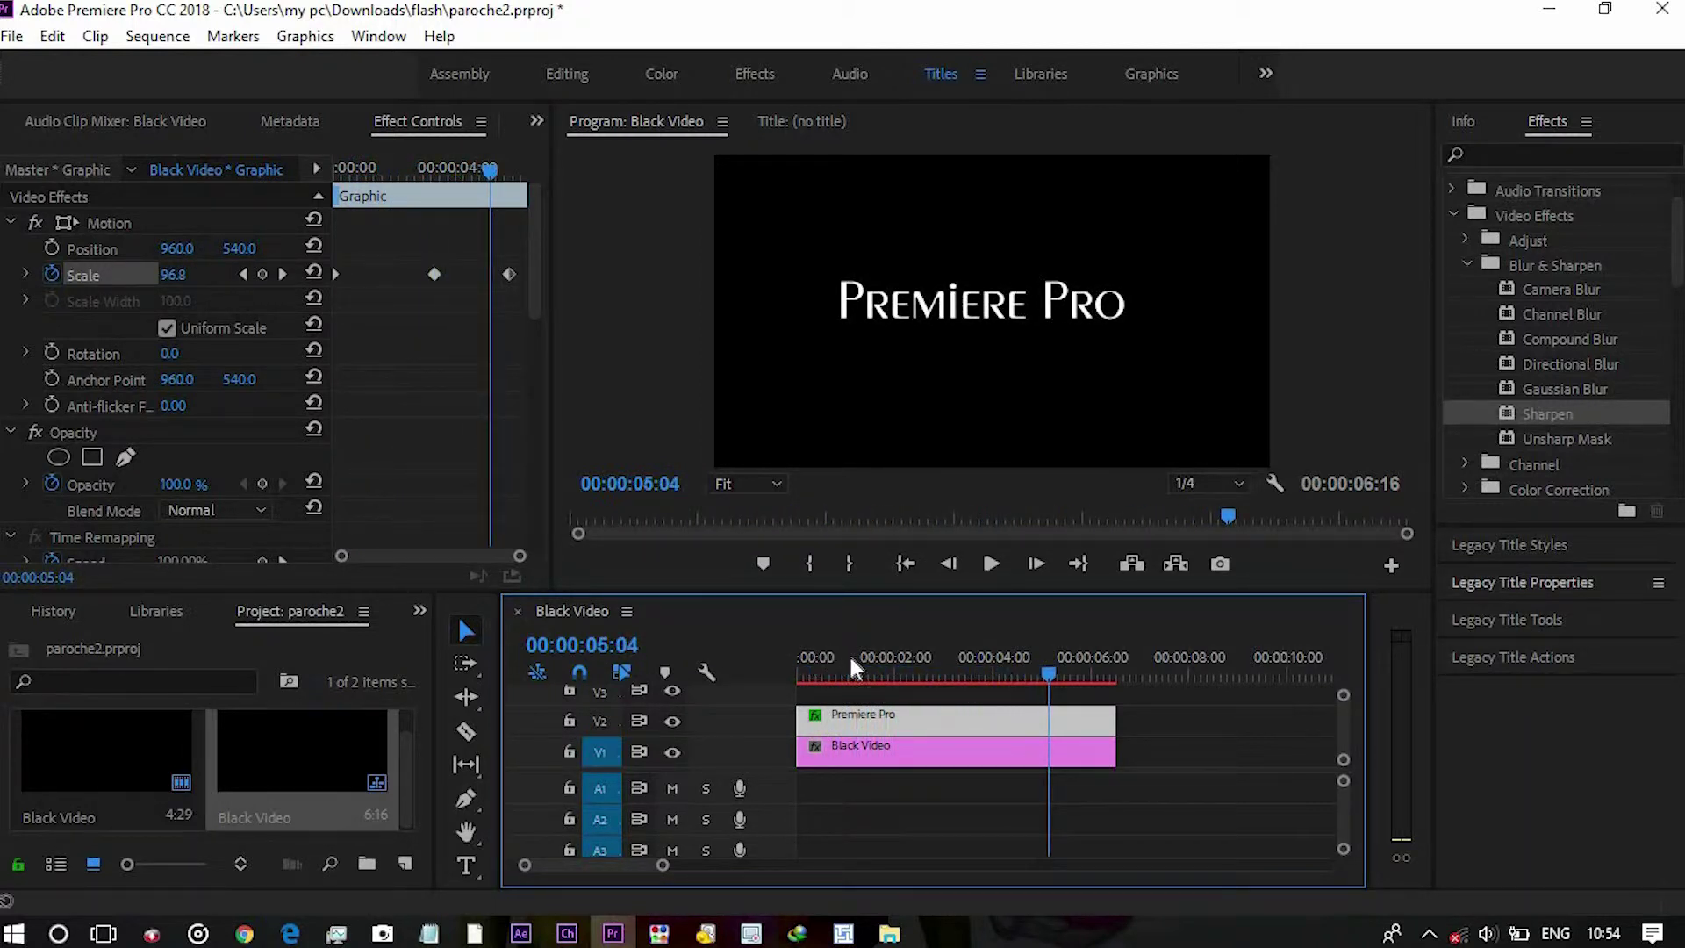
drag(1056, 672, 834, 681)
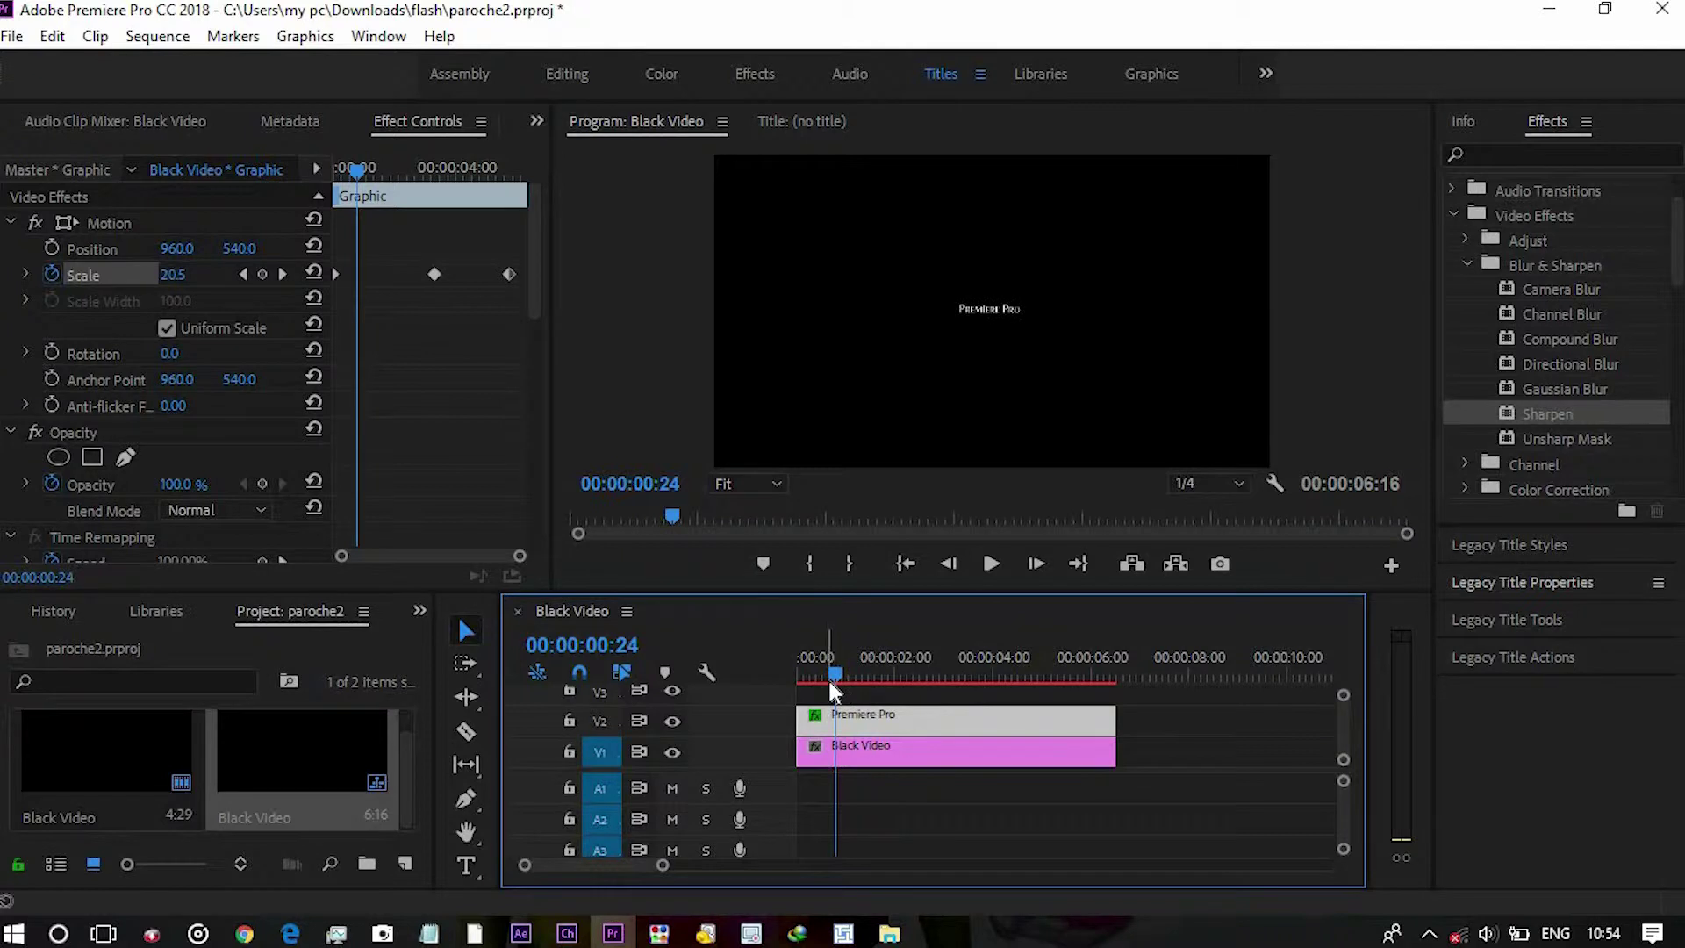
Keyframe Rotation from 0:24 to five full turns (5x0.0°) at 2:22, finishing level.
click(51, 353)
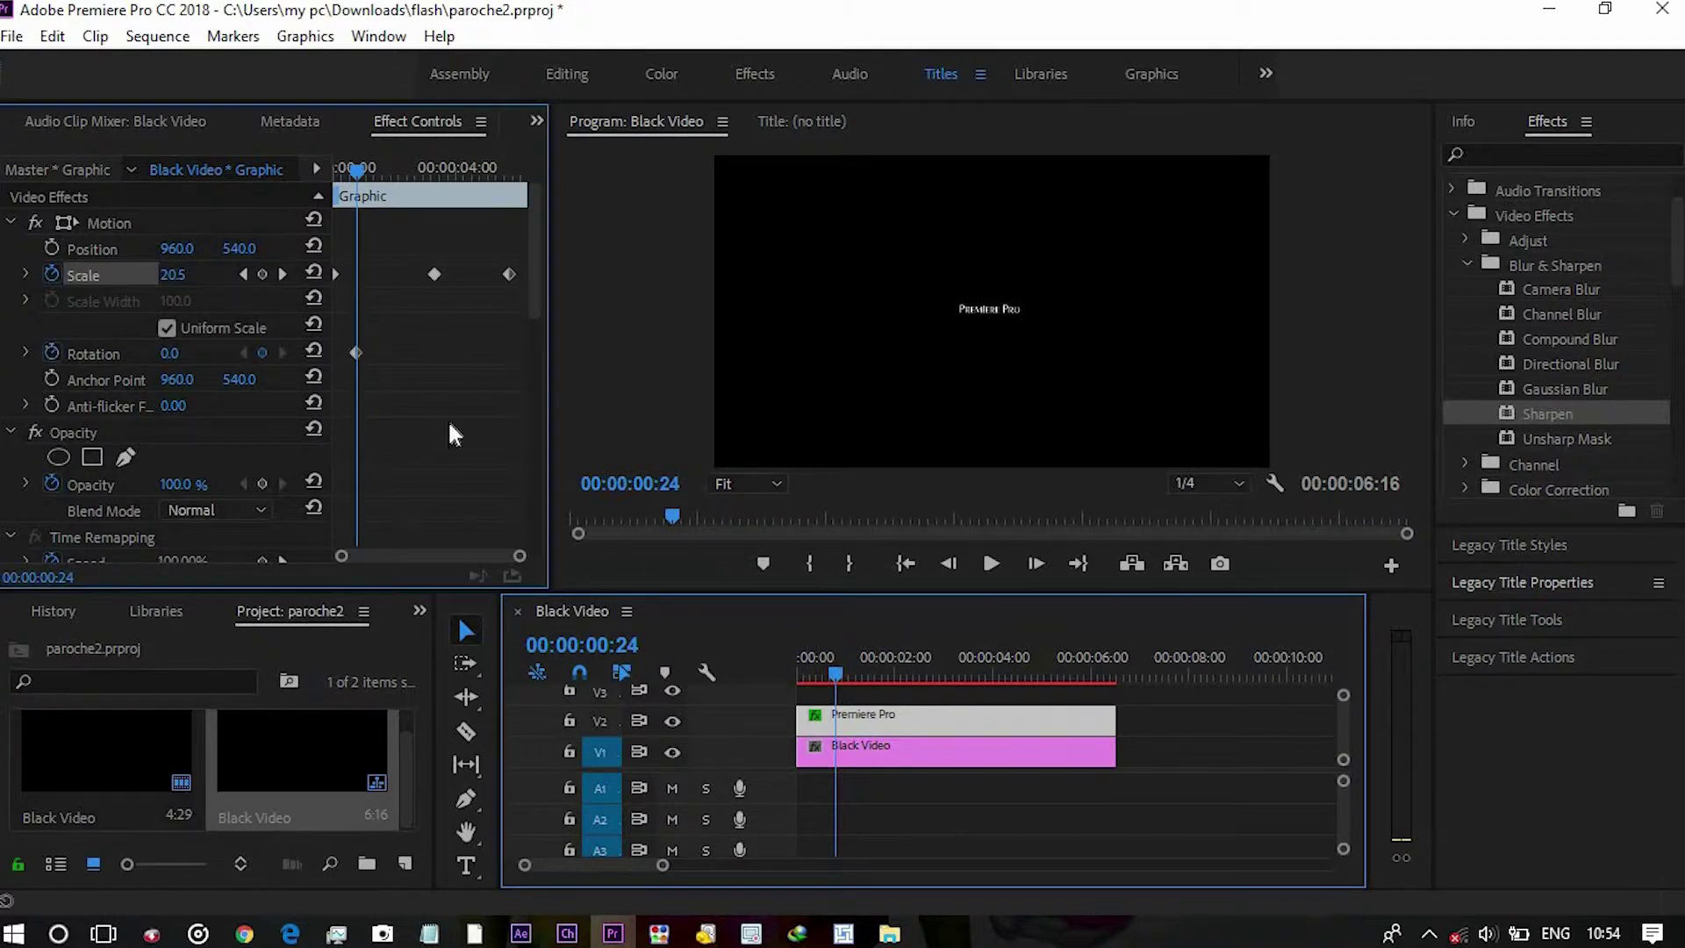
click(934, 678)
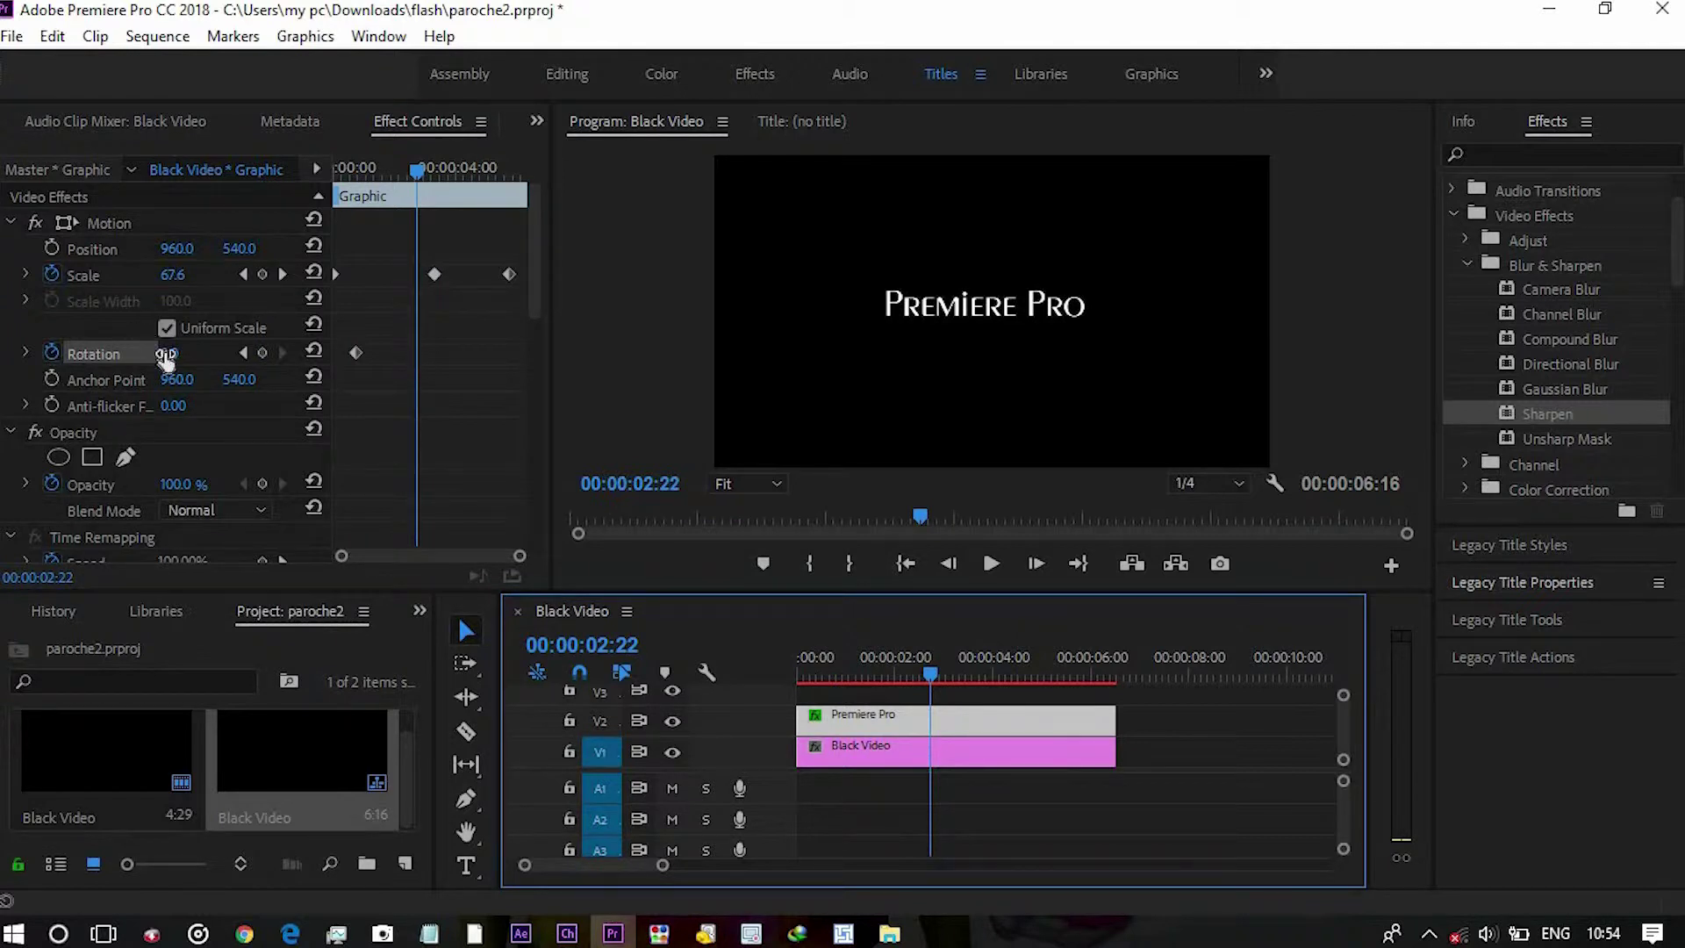
mouse_move(166, 358)
mouse_down()
mouse_move(558, 333)
mouse_move(1264, 362)
mouse_move(3, 371)
mouse_up()
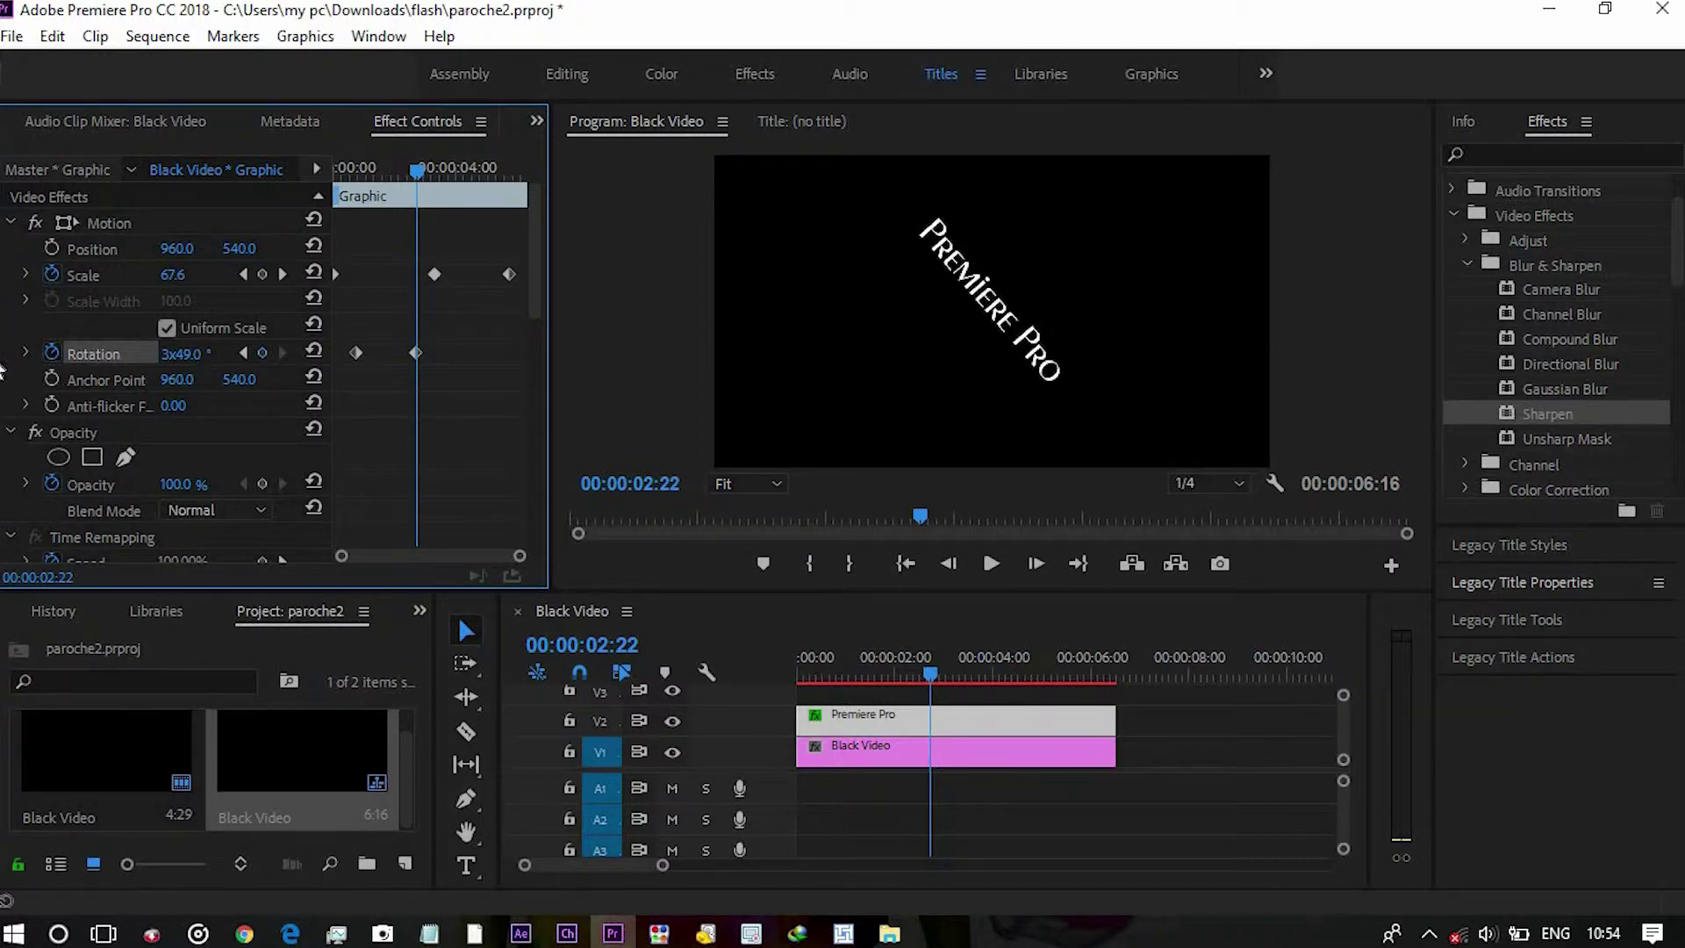
mouse_move(197, 366)
mouse_down()
mouse_move(780, 331)
mouse_move(204, 355)
mouse_move(230, 355)
mouse_up()
click(186, 351)
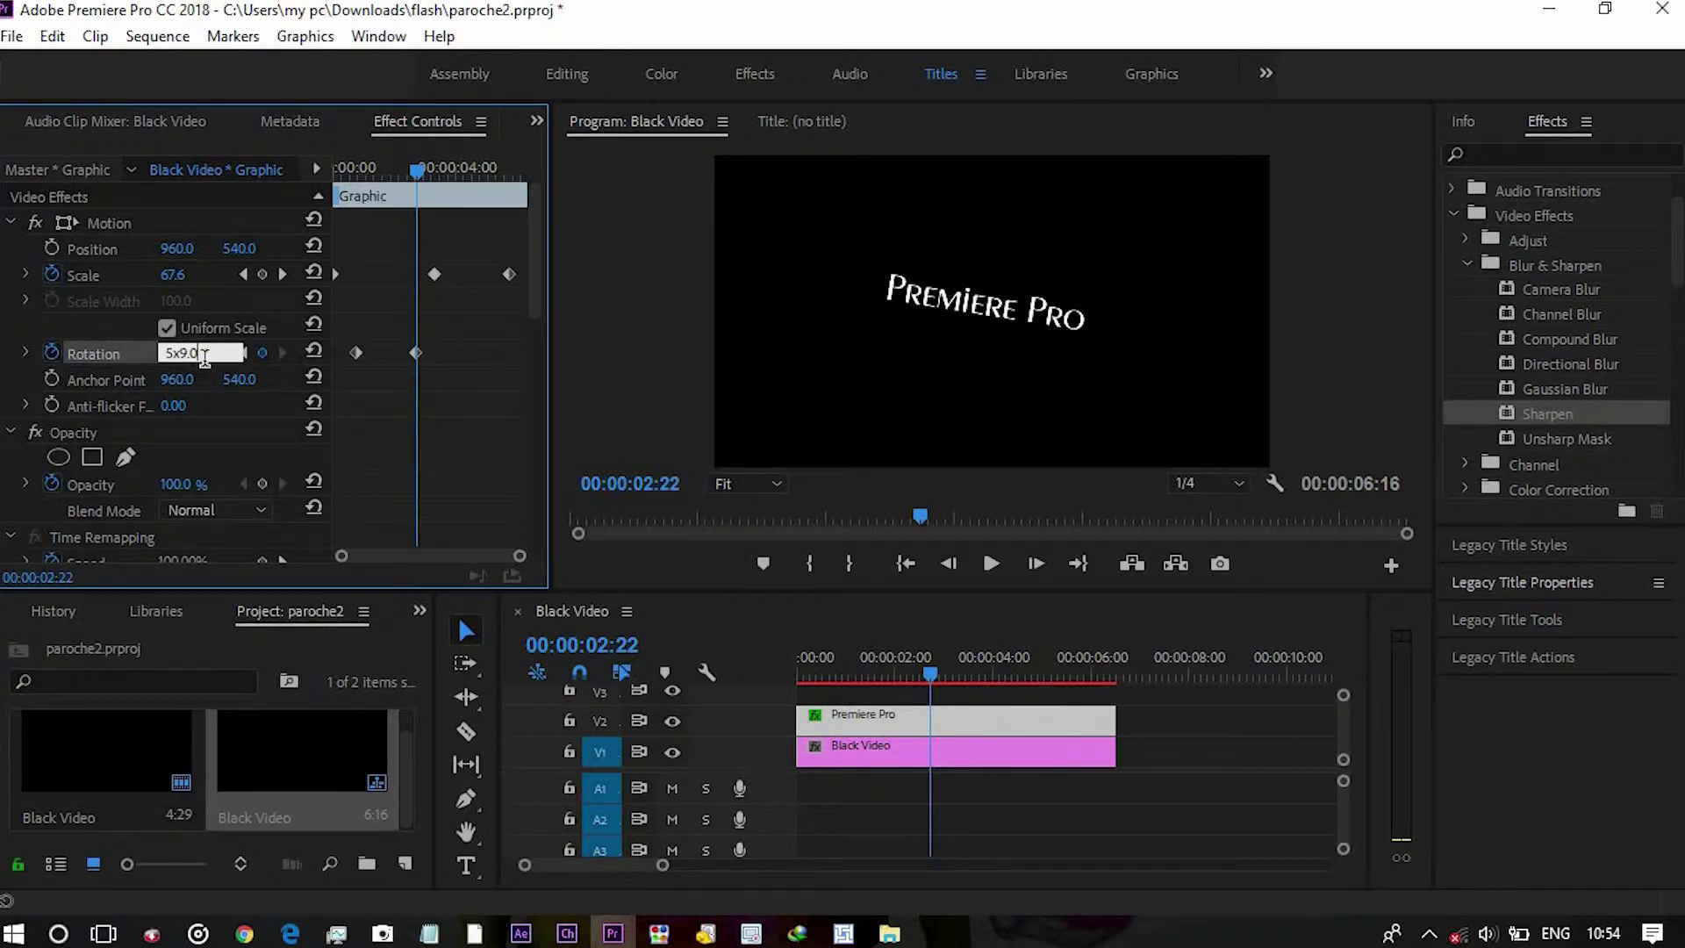
key(Return)
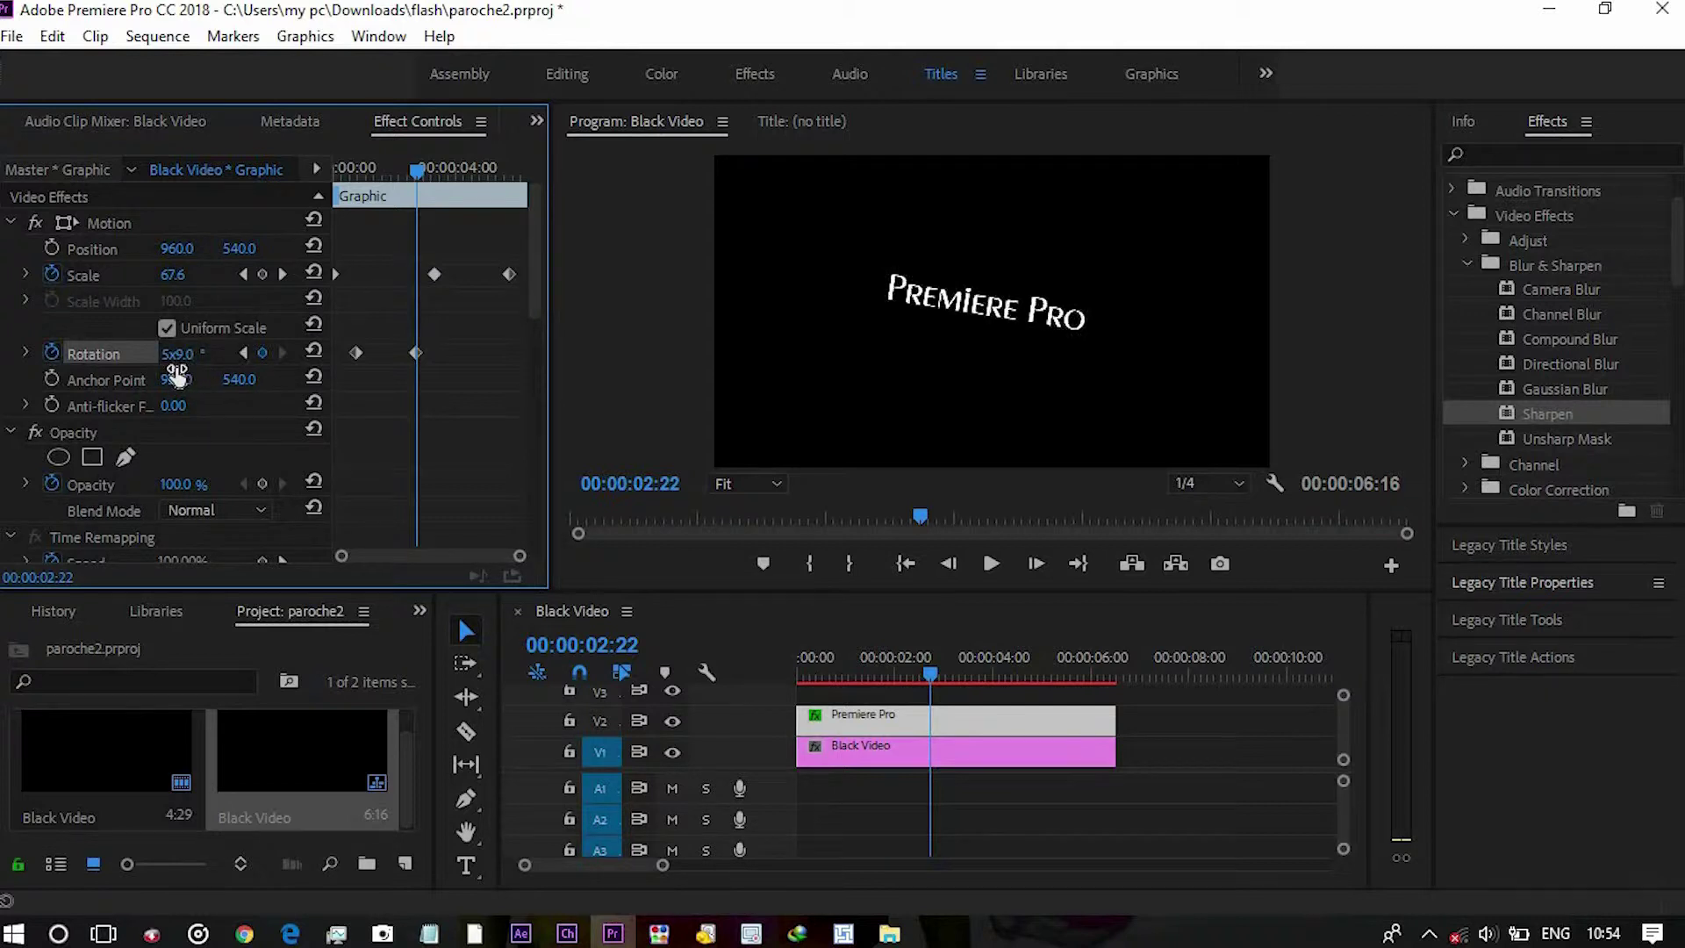
click(172, 377)
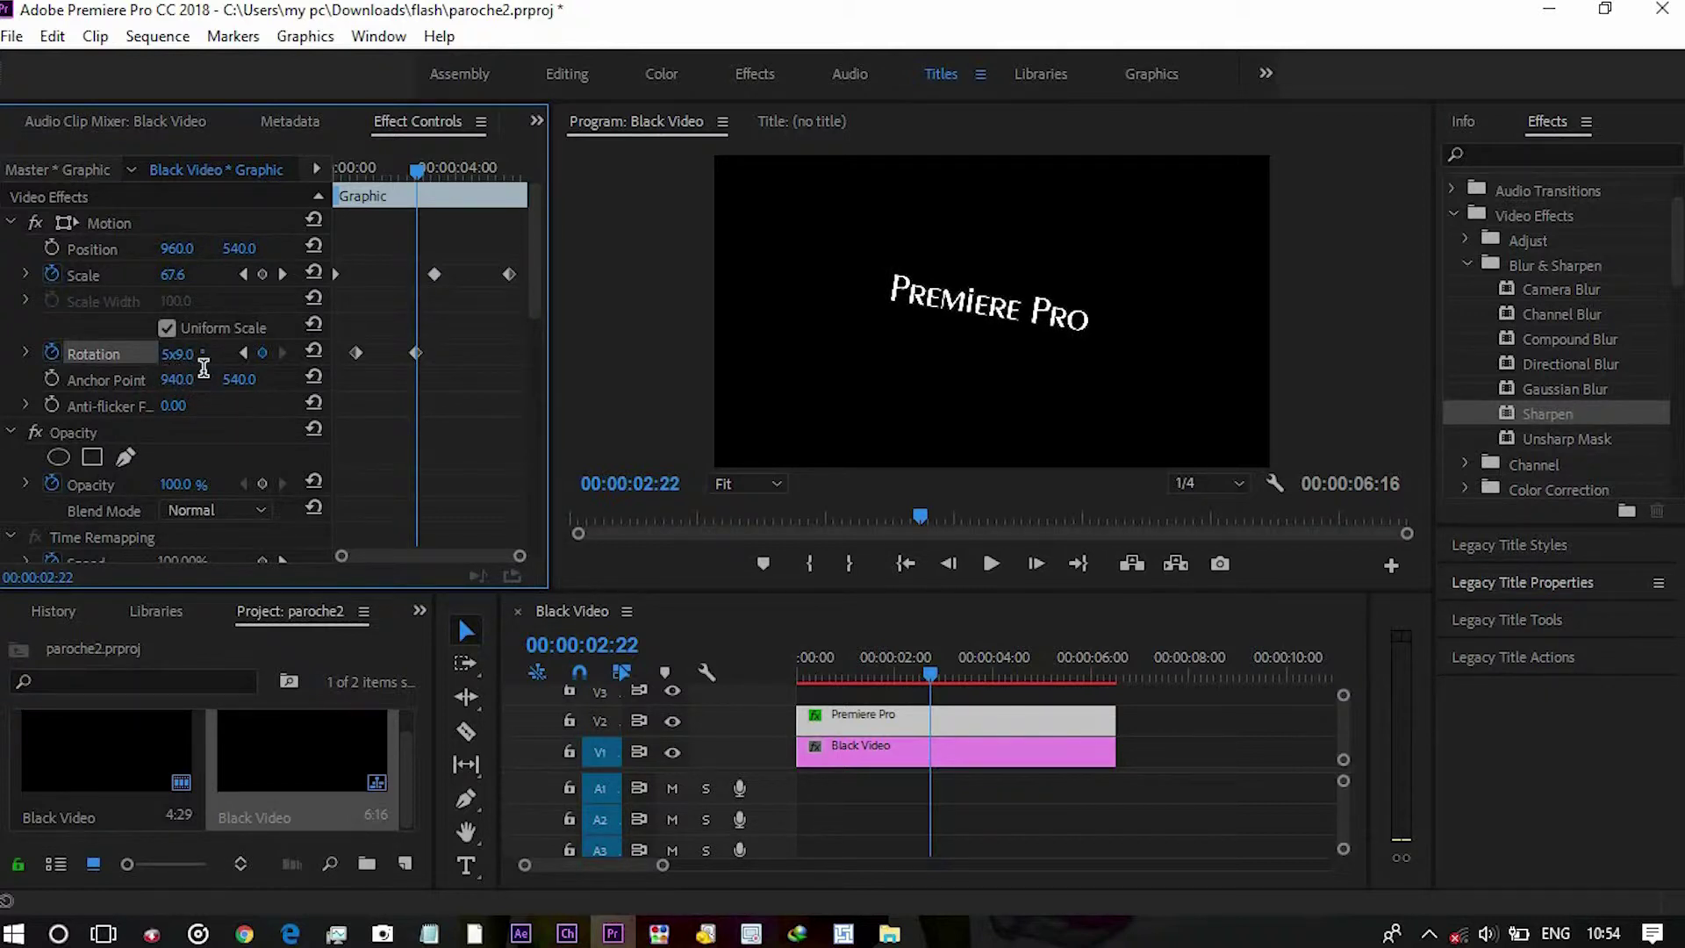
drag(200, 361, 186, 362)
click(186, 355)
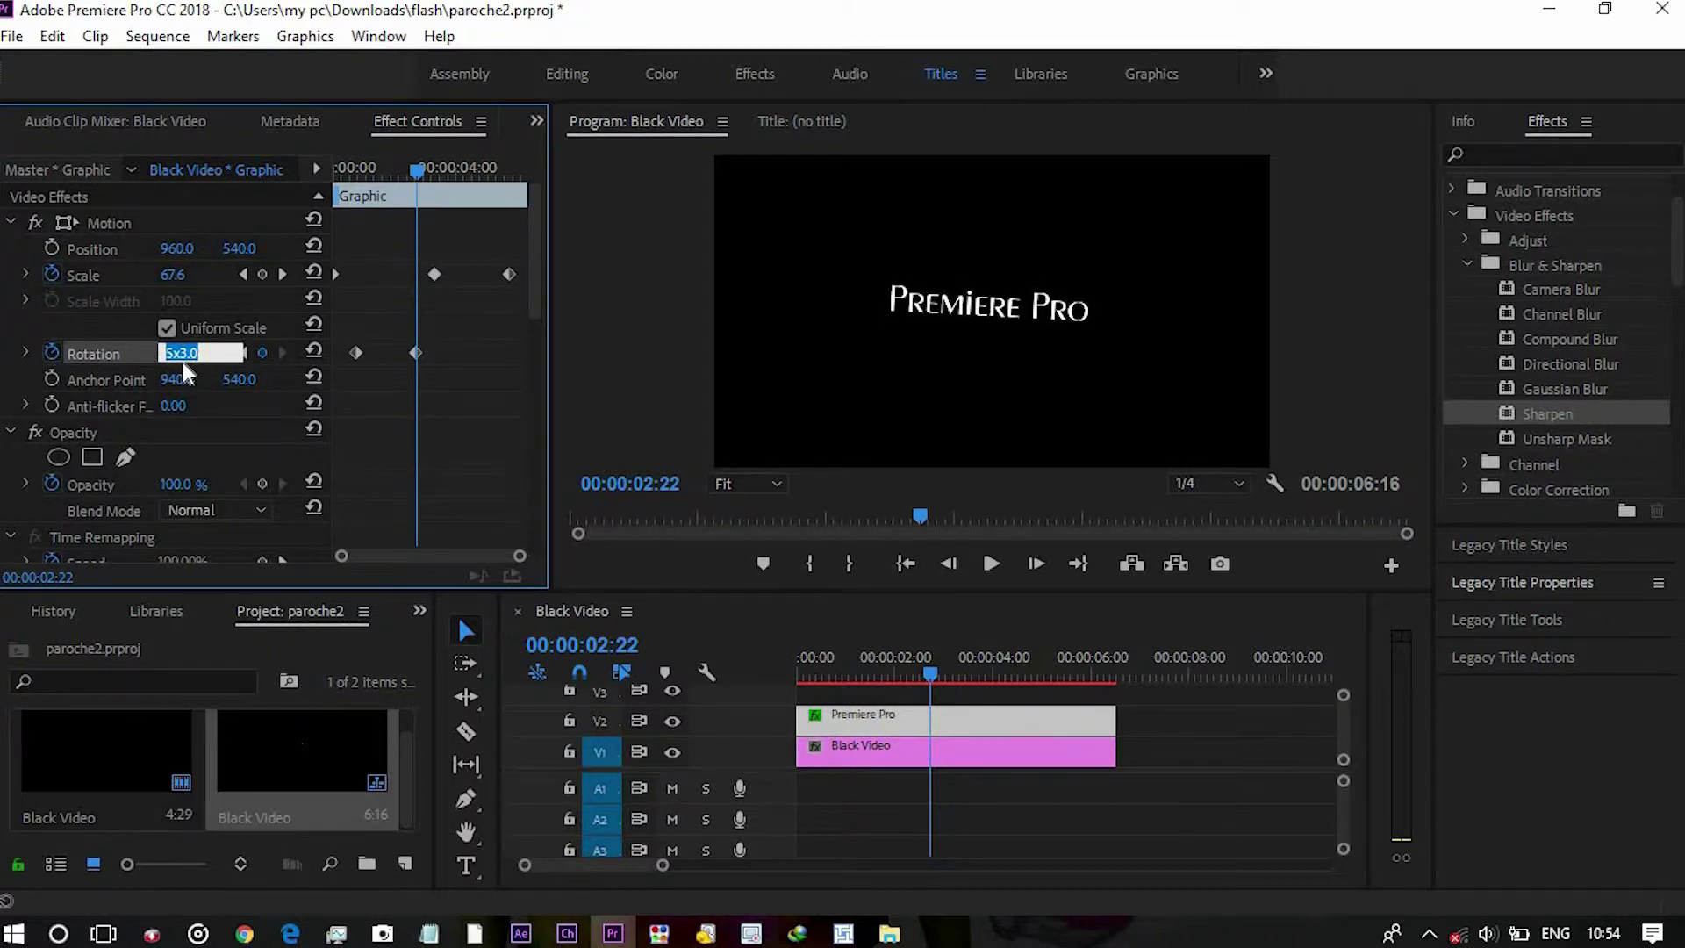
key(Escape)
drag(186, 361, 200, 356)
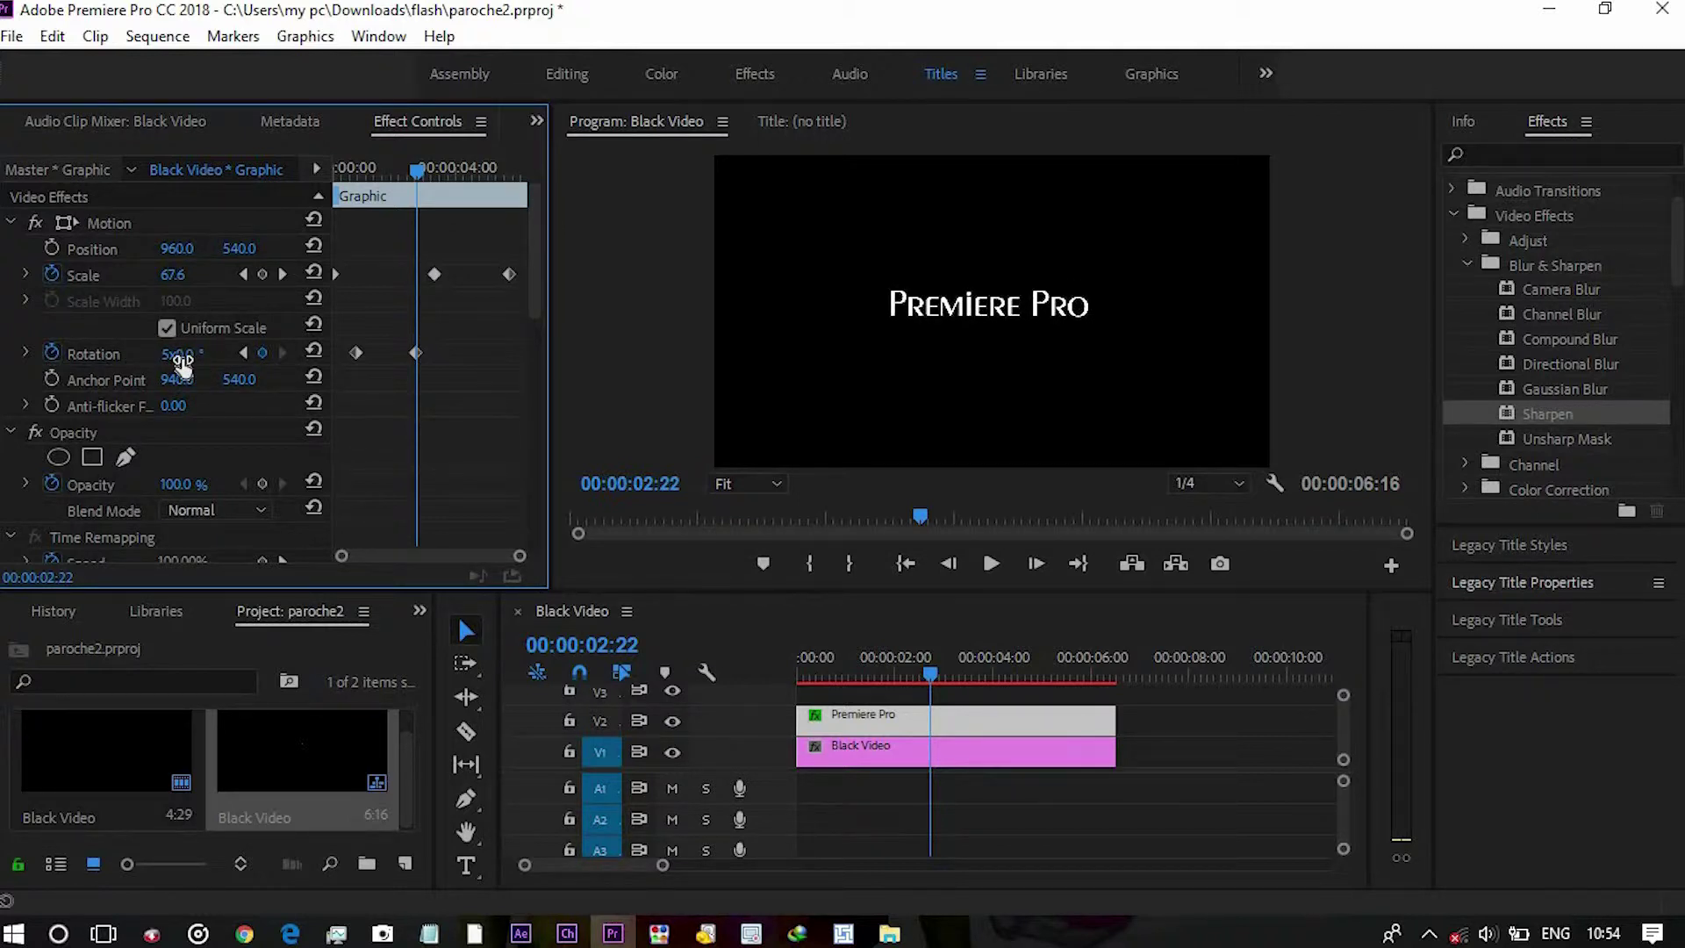
Play back the spinning, growing title from near the start.
click(825, 667)
click(825, 672)
key(space)
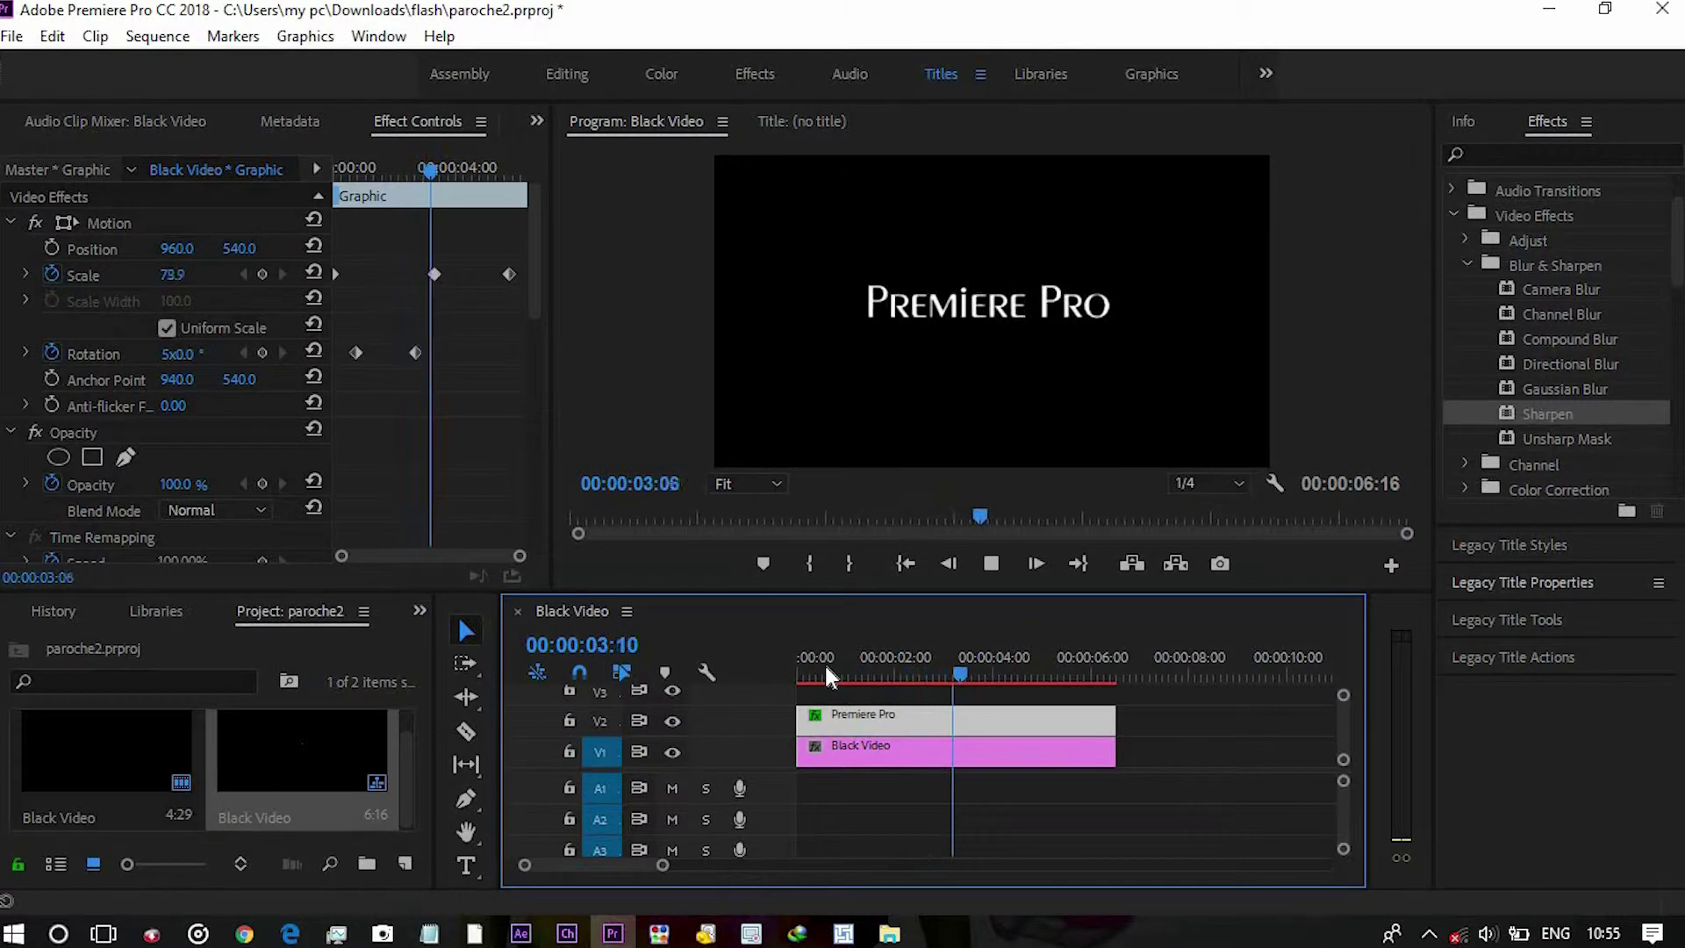
Start Anti-flicker Filter keyframing at 1:23 with value 1.00 and preview the animation.
key(space)
key(Right)
key(Right)
key(Right)
key(Right)
key(Right)
key(Right)
key(Right)
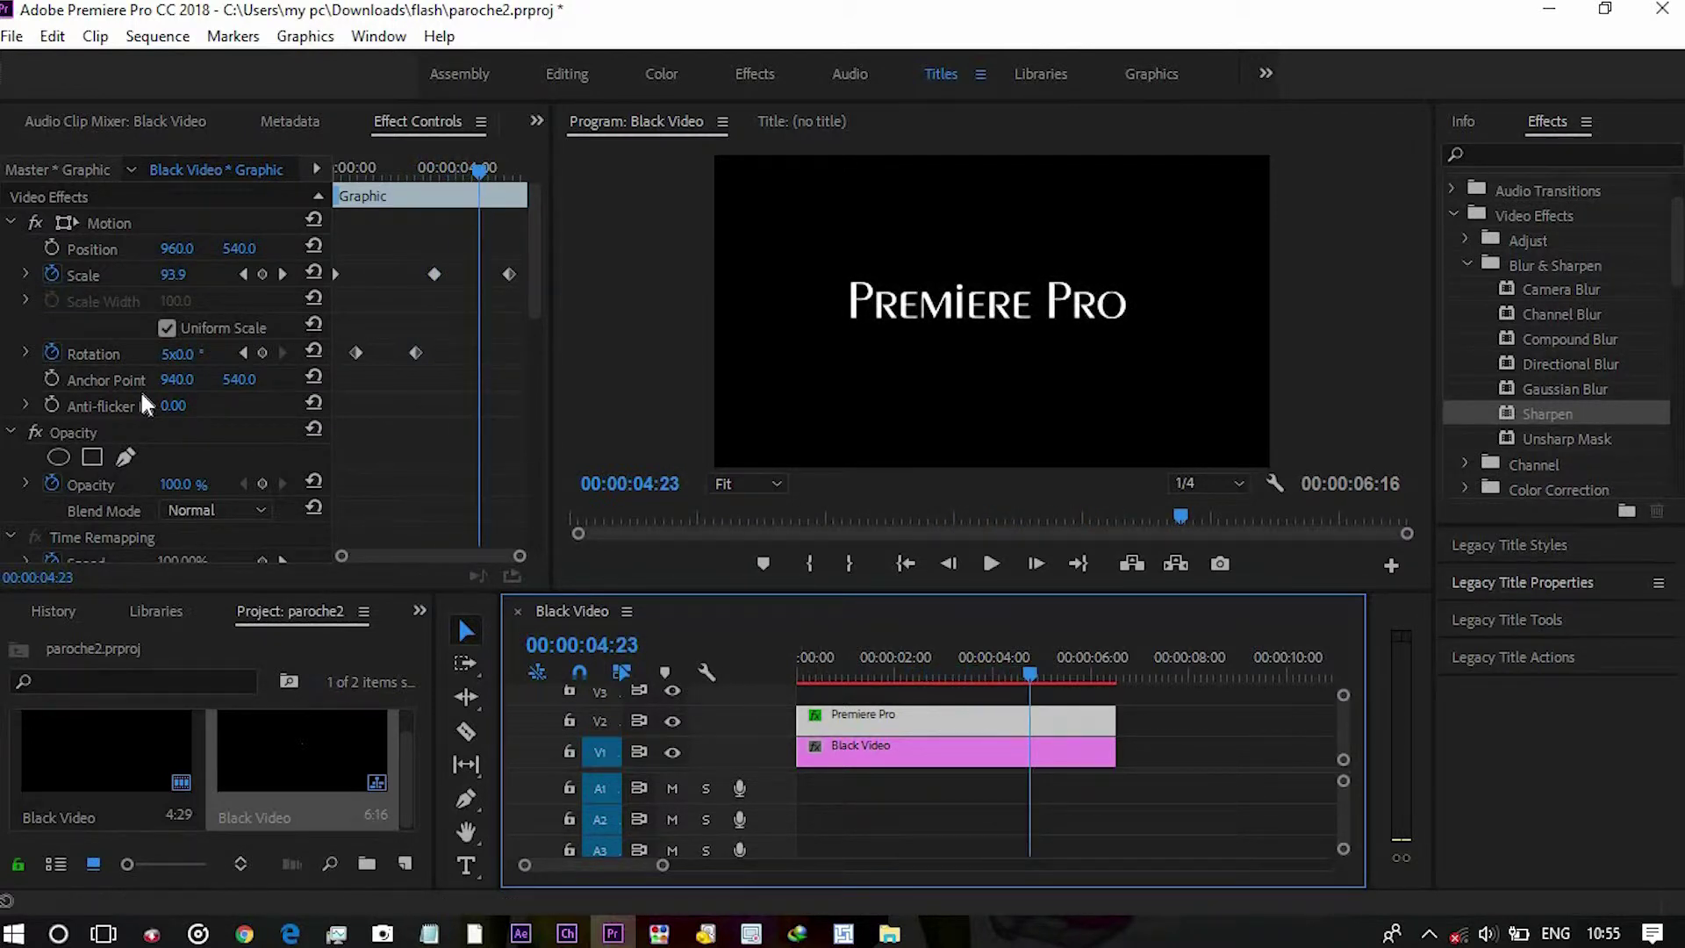
click(848, 675)
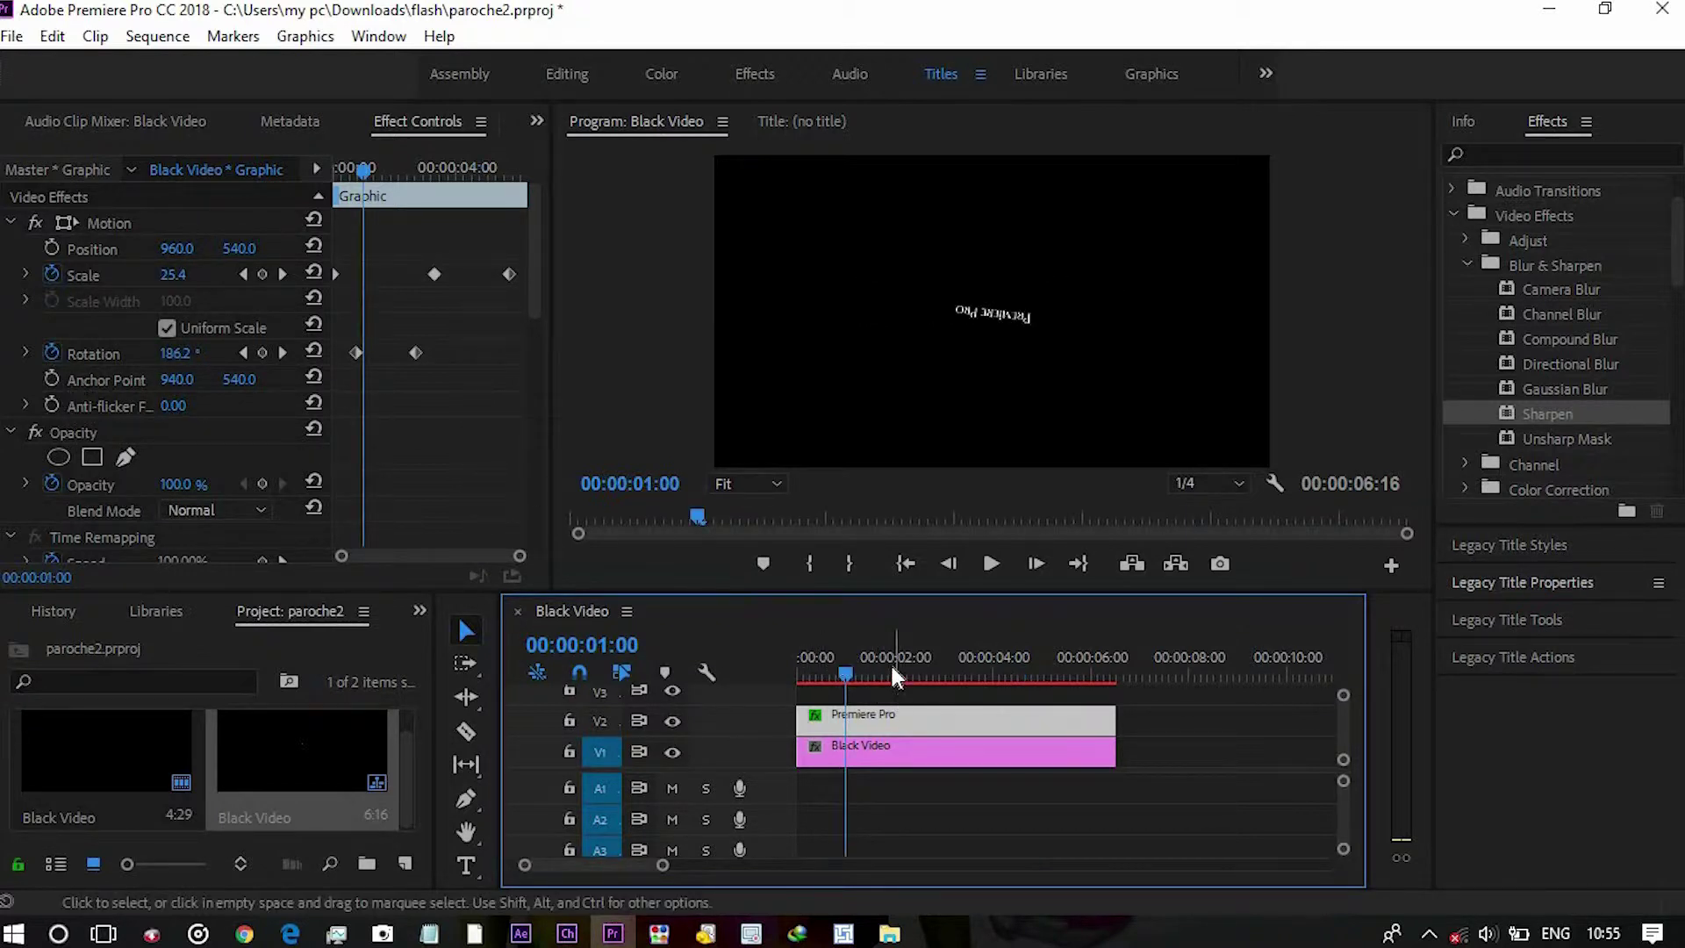
click(883, 660)
click(54, 400)
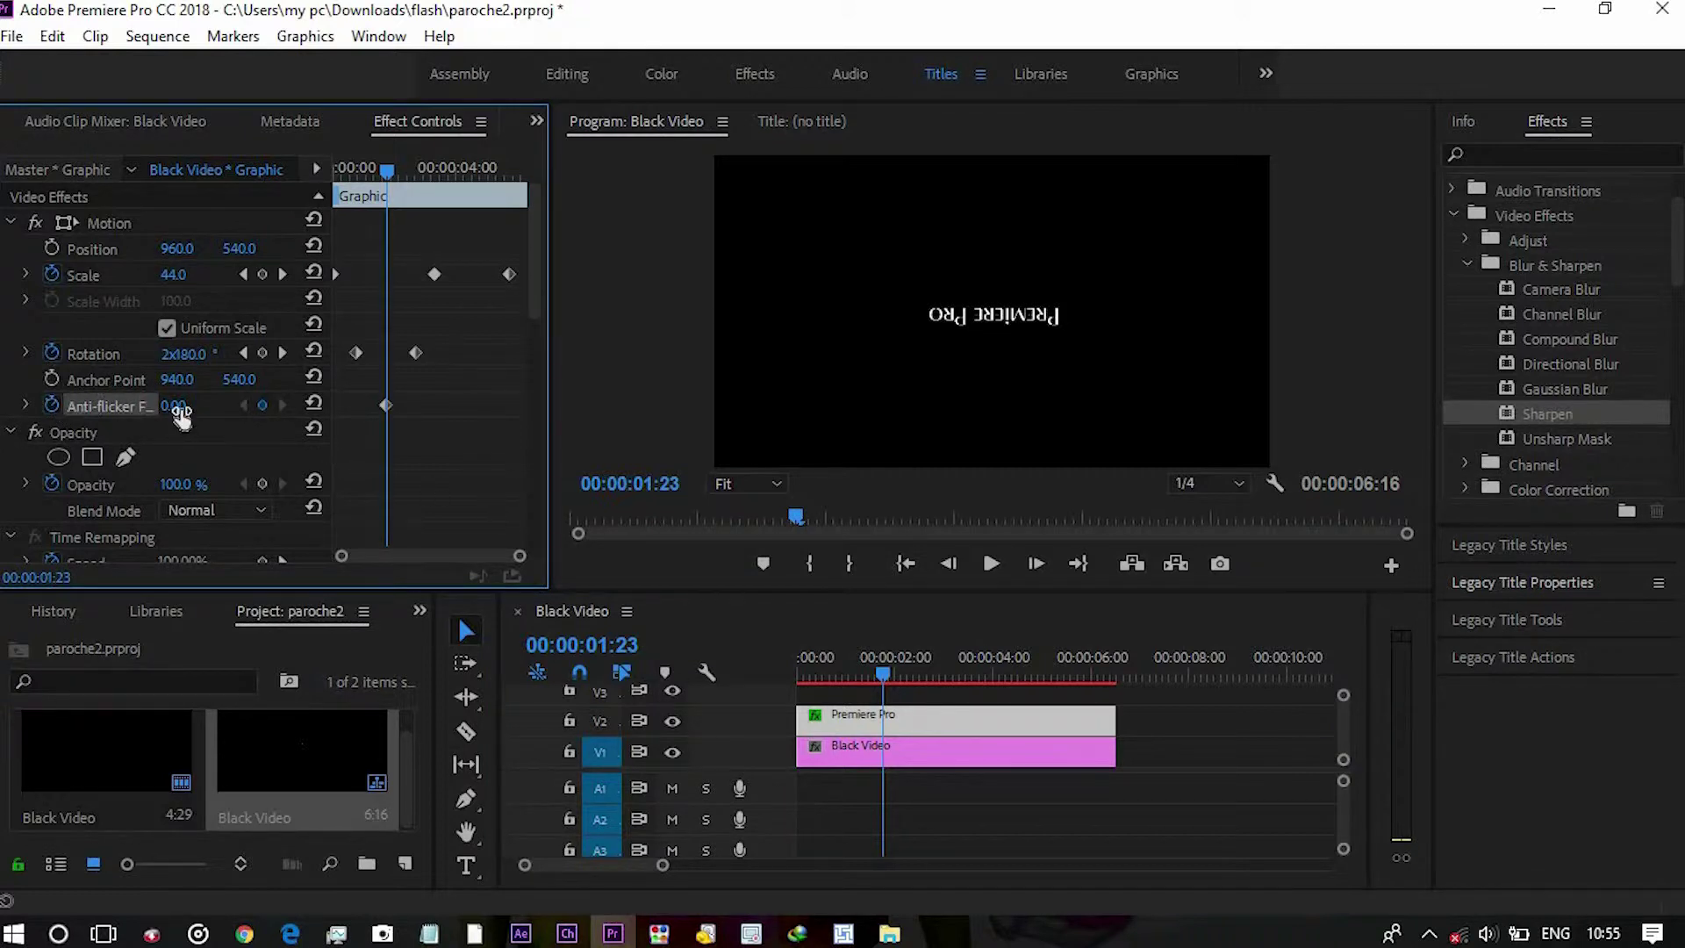
drag(175, 407, 208, 413)
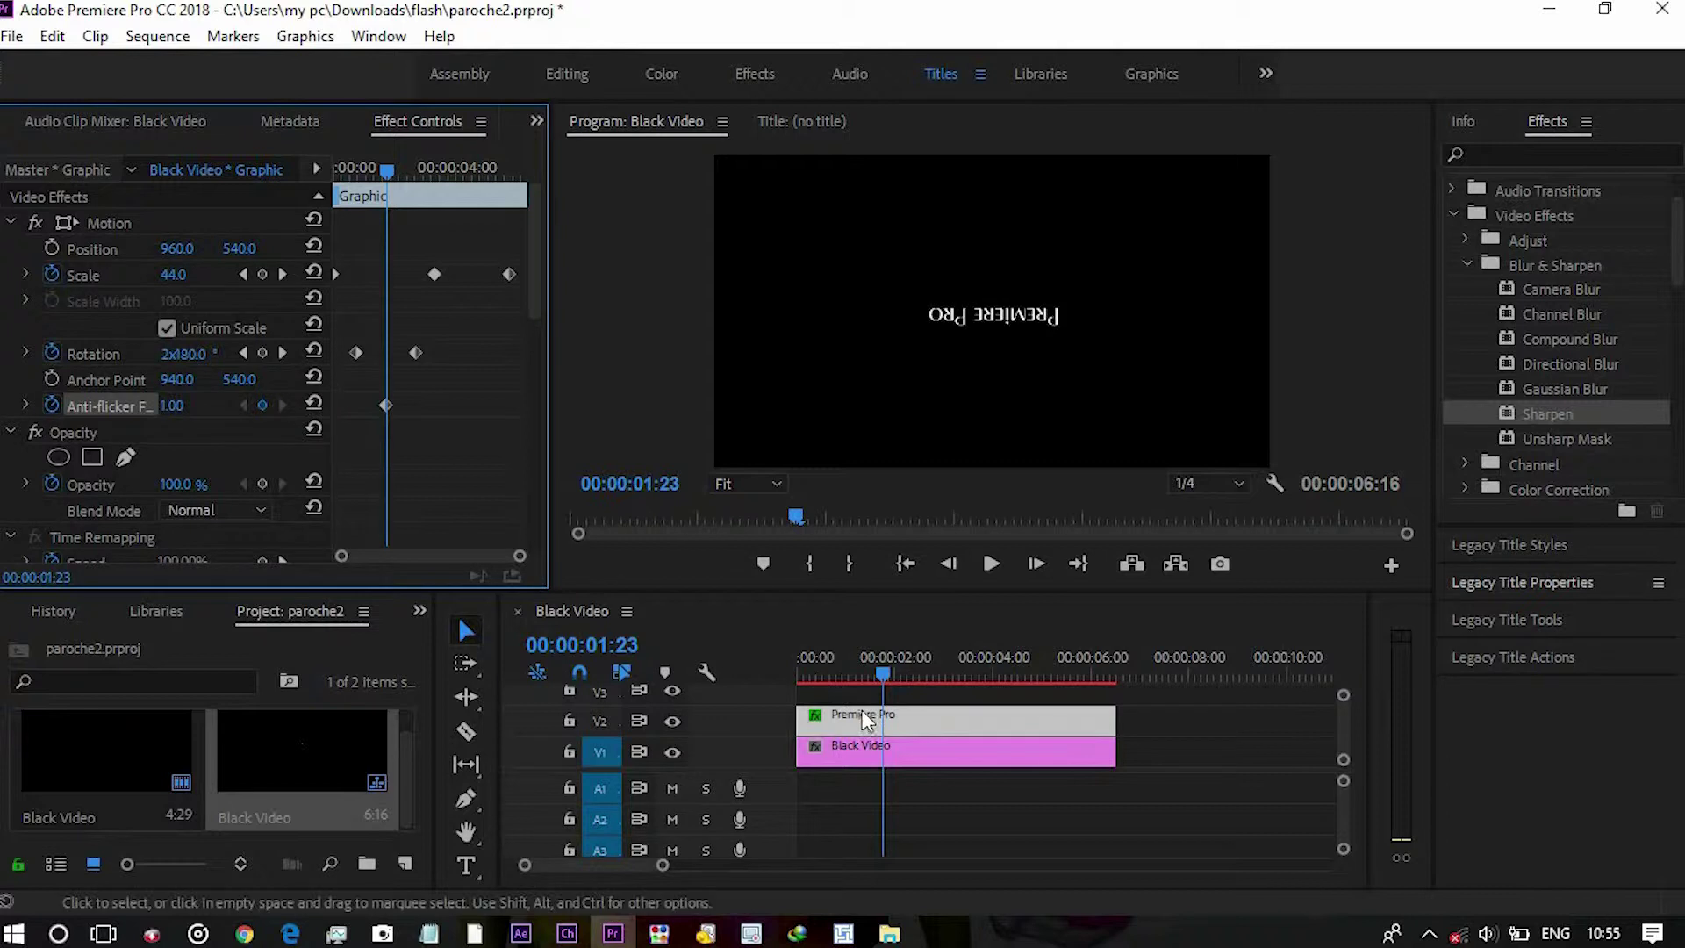
click(851, 674)
key(space)
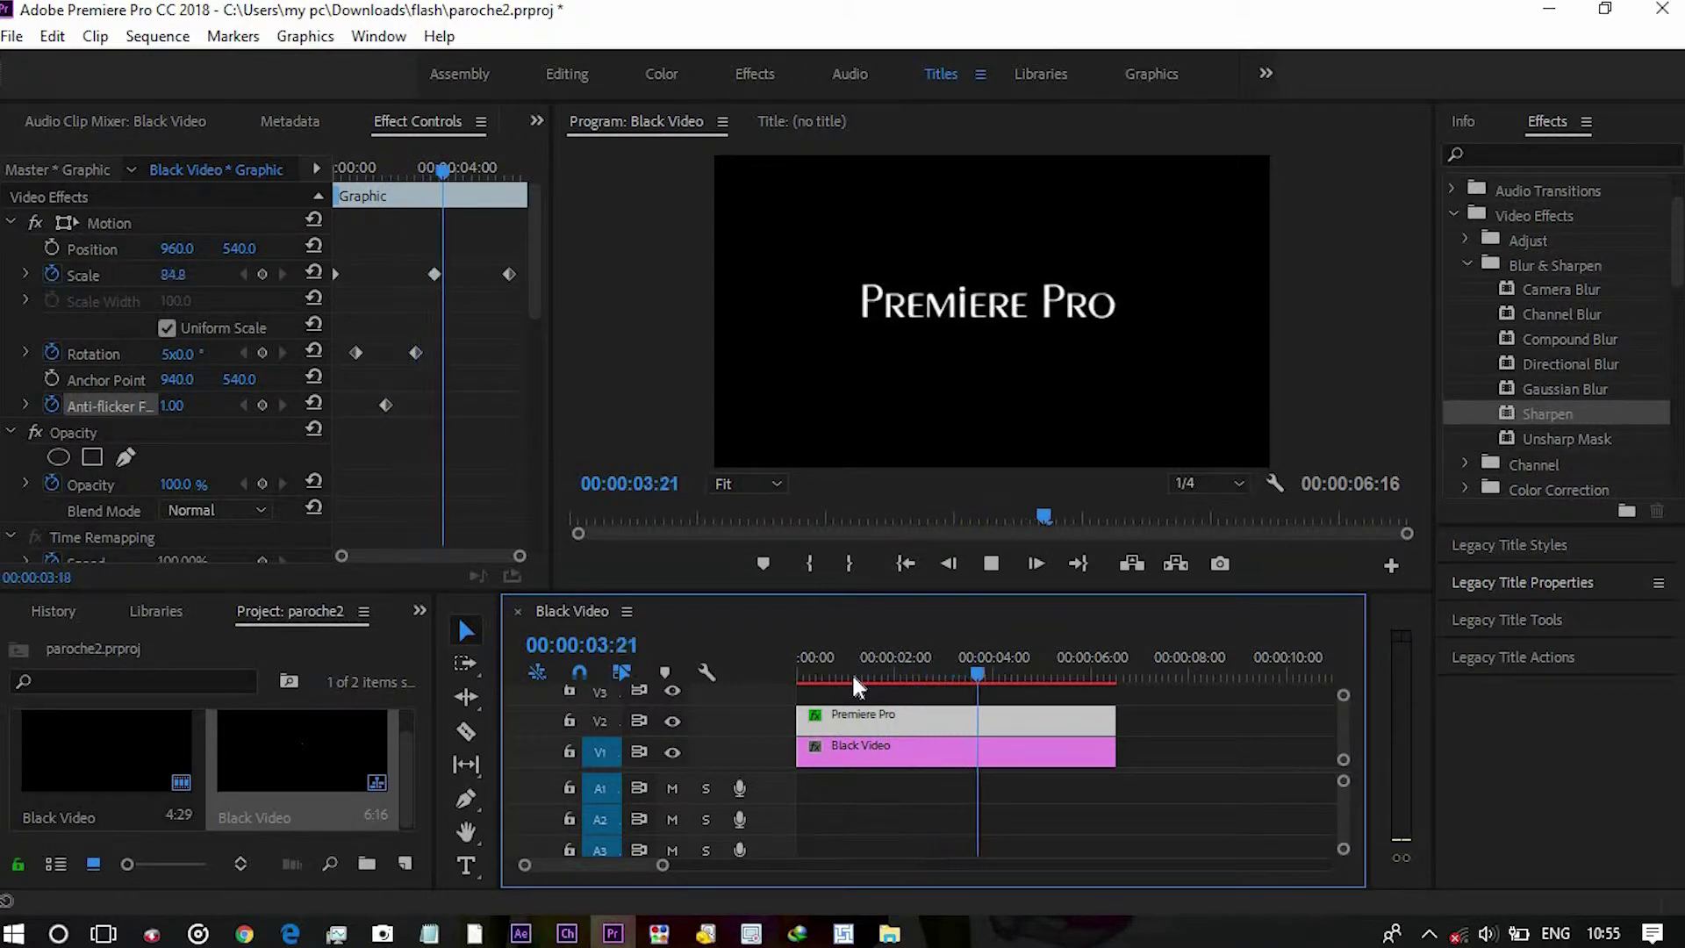
Set Anti-flicker Filter to 0.00 at 3:01 and 1.00 at 3:24, then preview.
click(971, 672)
click(945, 673)
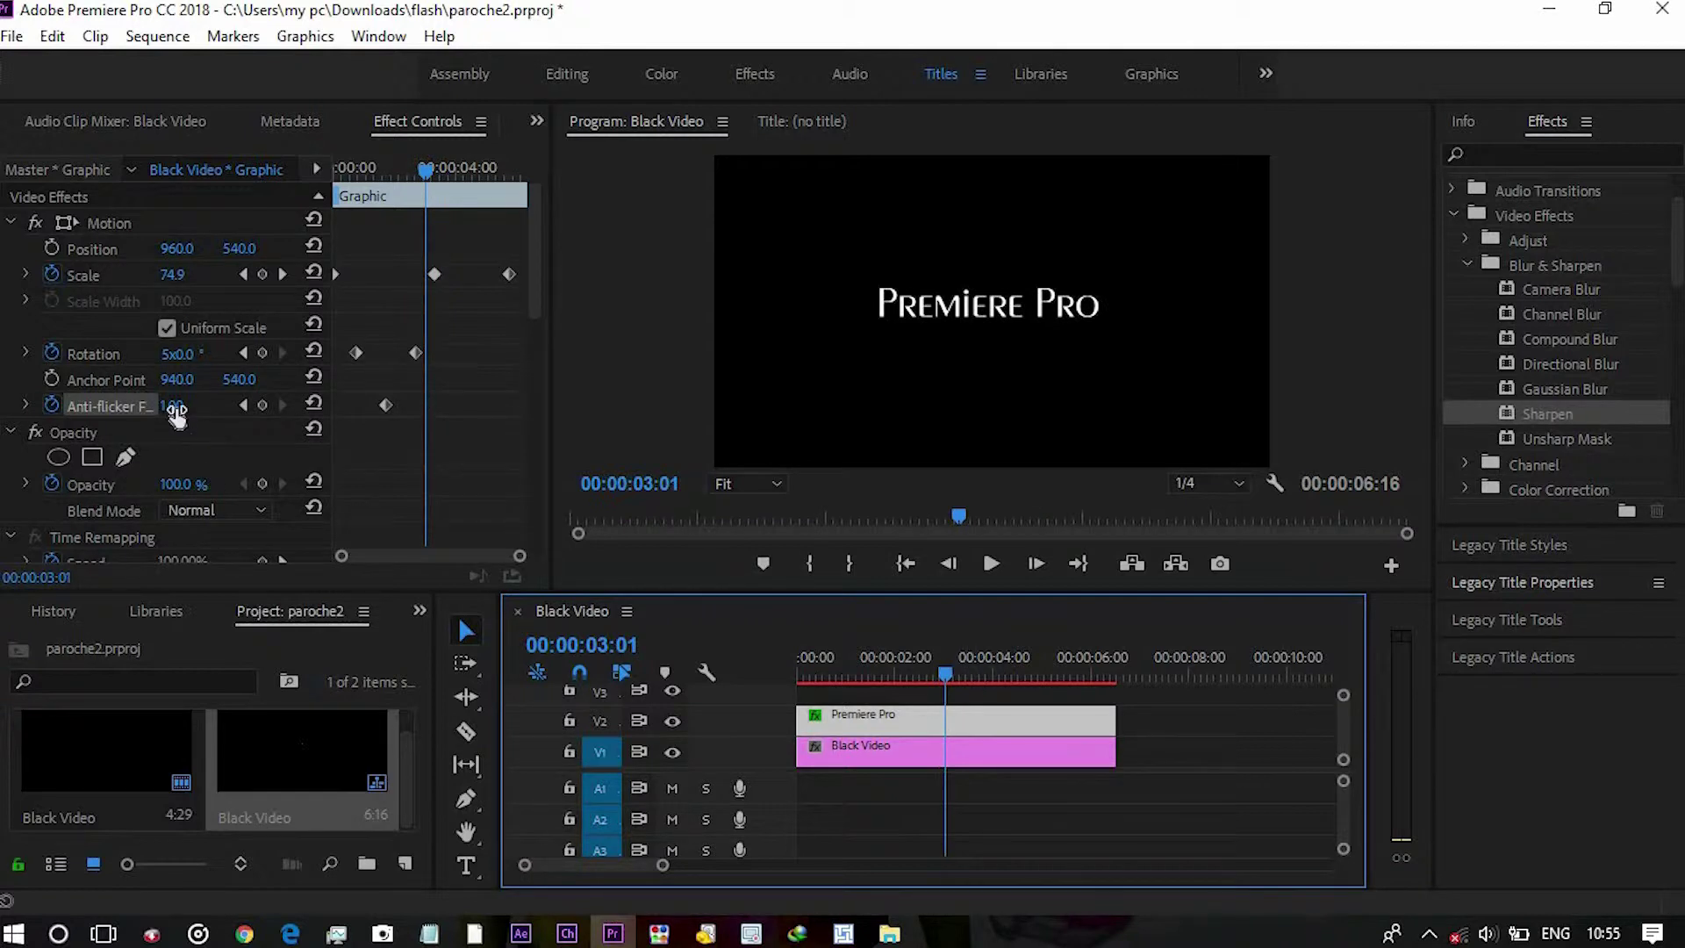
drag(176, 417, 190, 408)
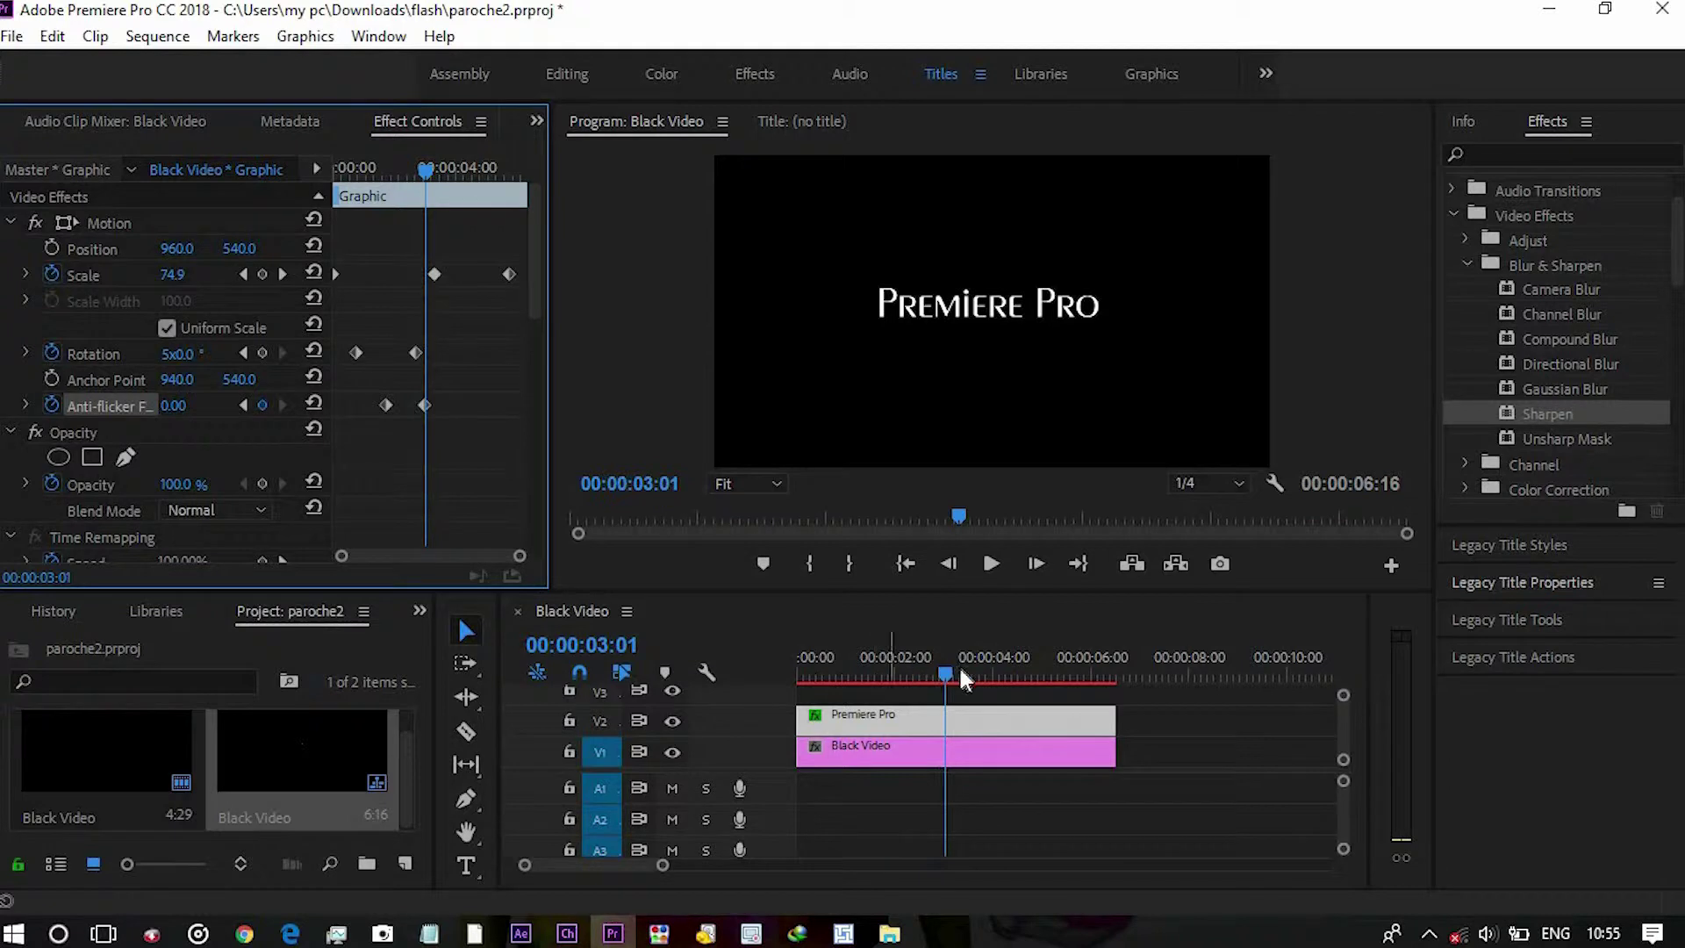
click(983, 674)
drag(173, 405, 186, 404)
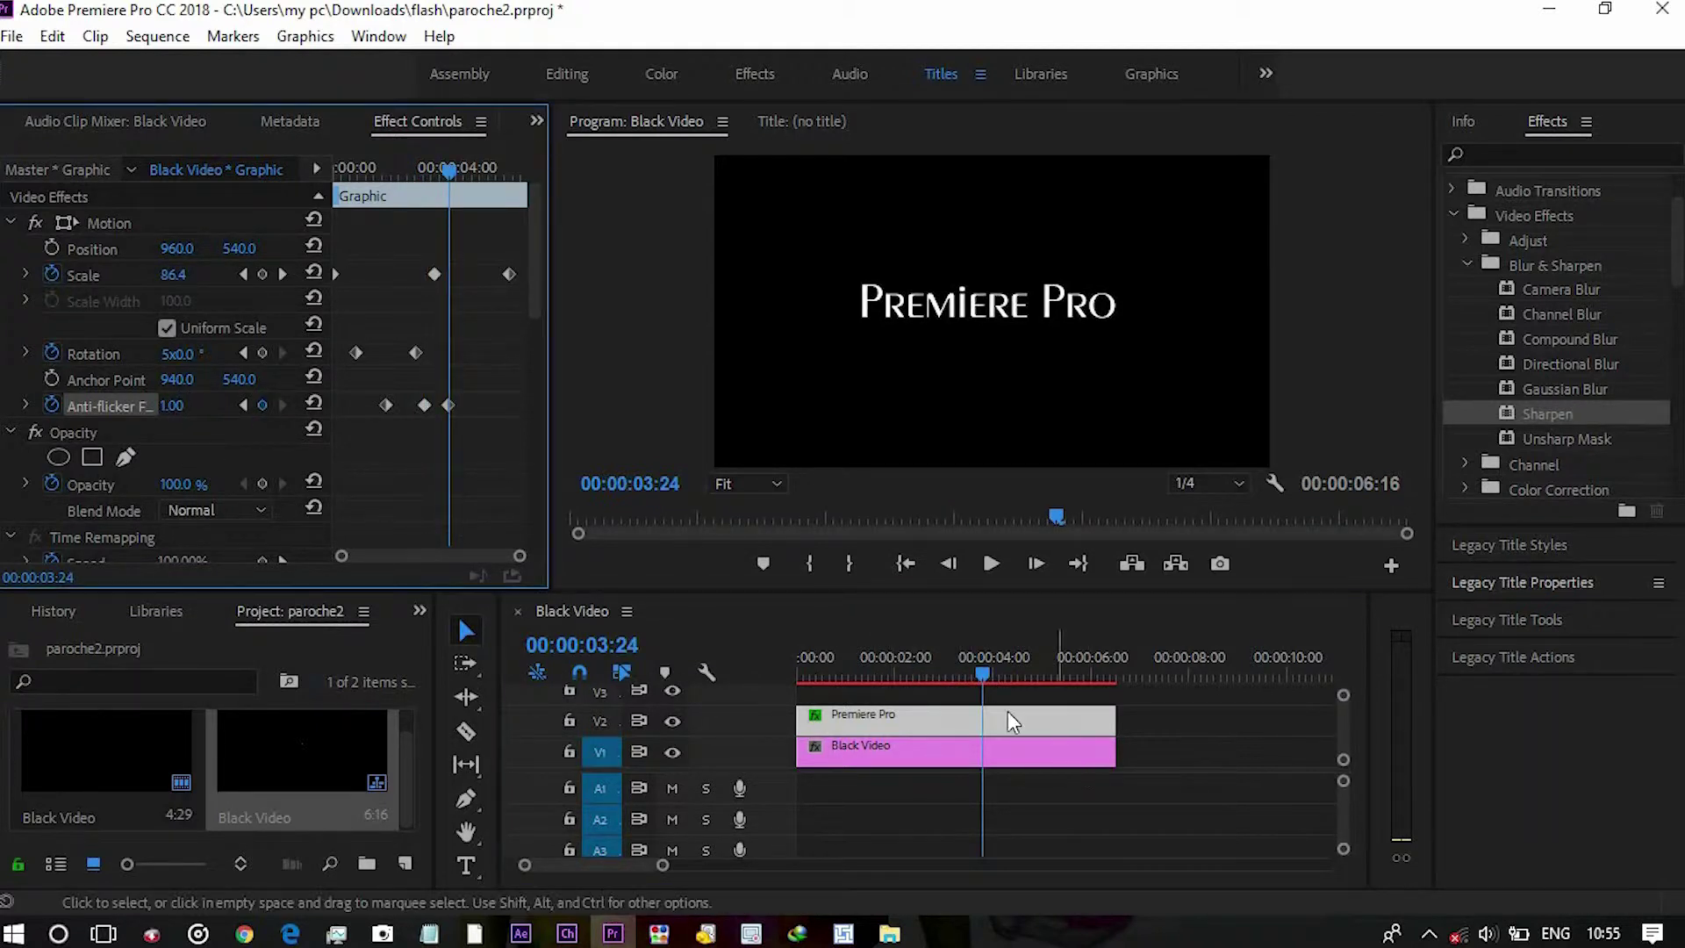
click(952, 671)
key(space)
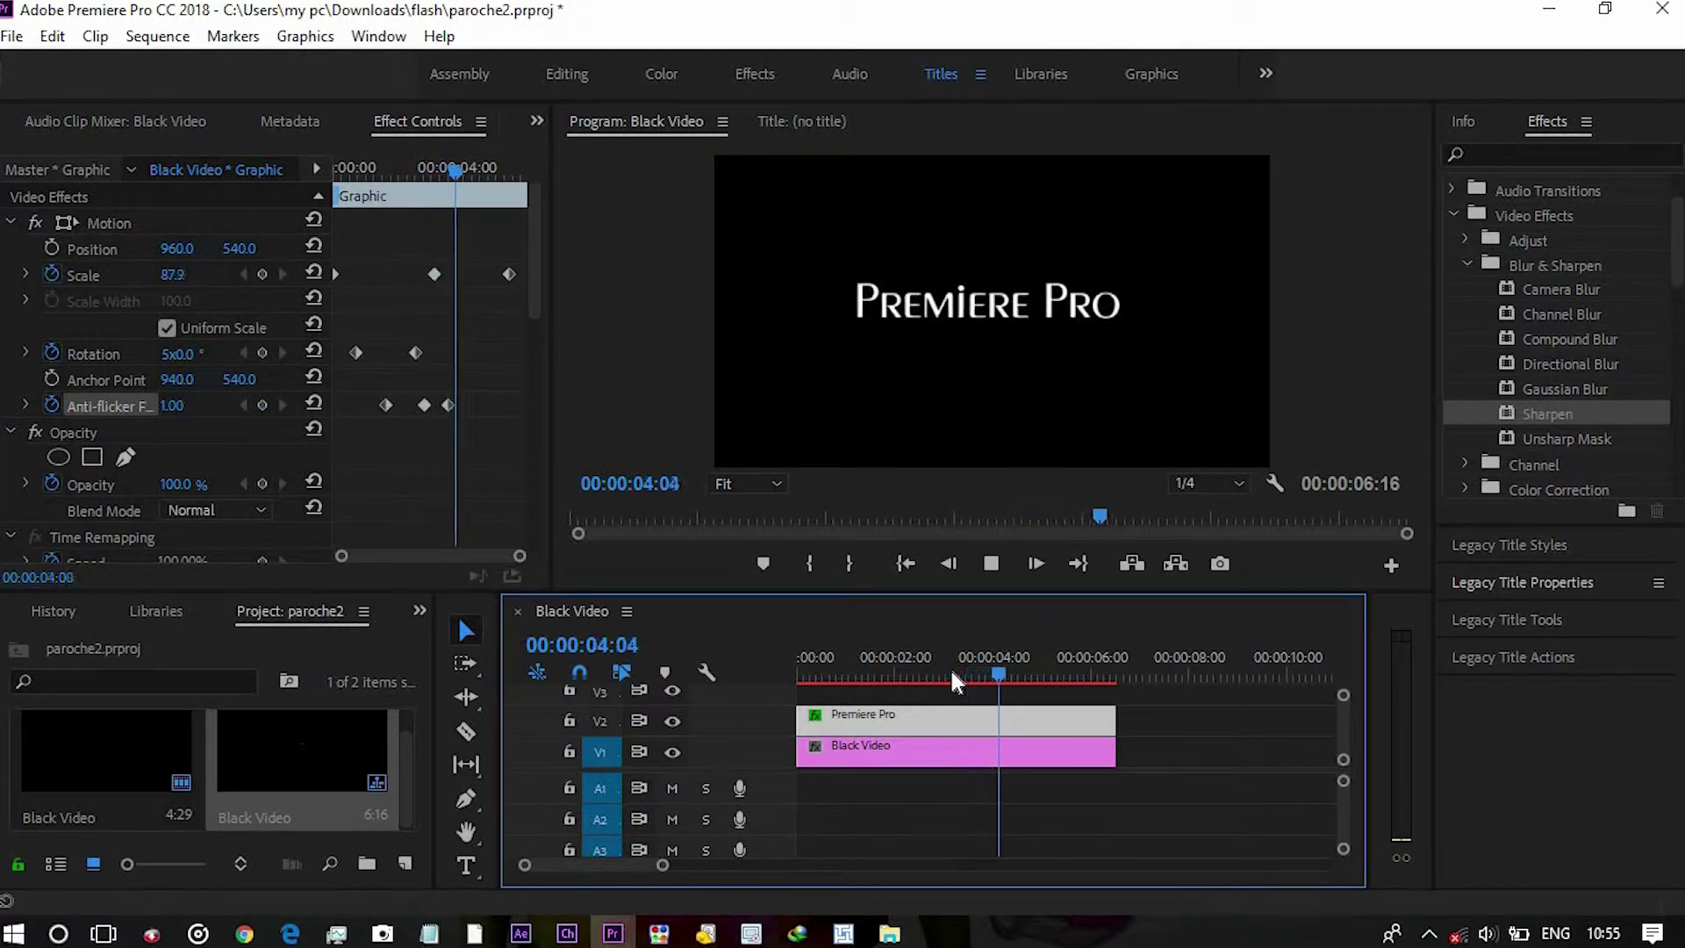
key(space)
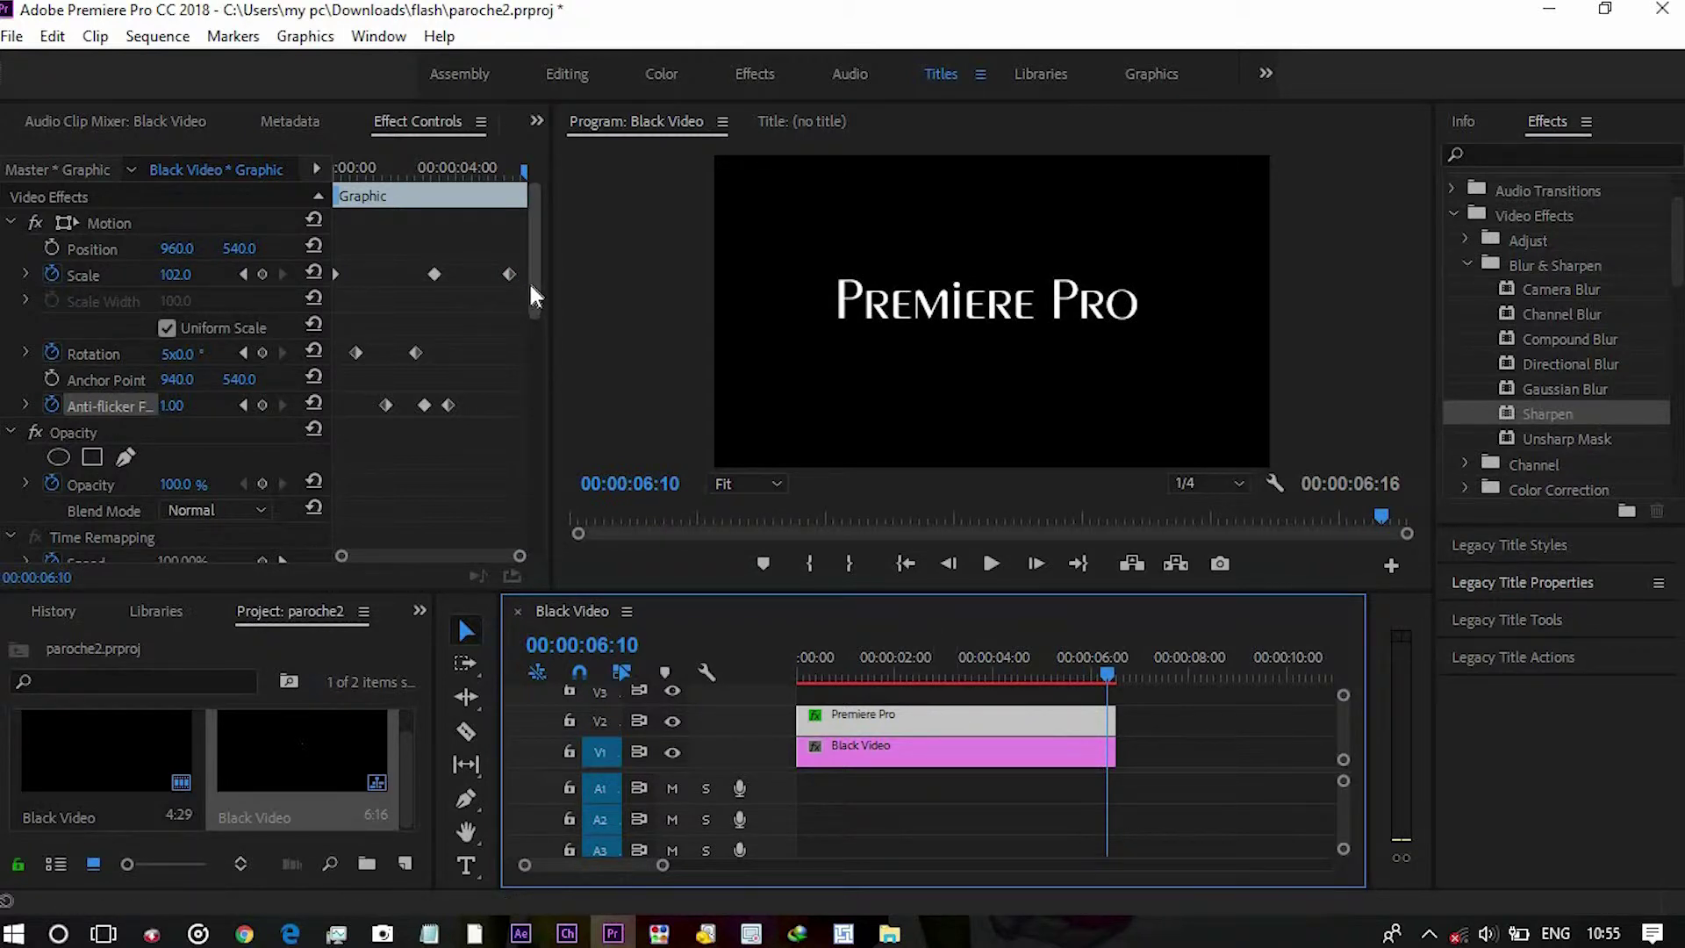
Give the title text a teal-green fill from the Fill color picker.
drag(530, 281, 555, 450)
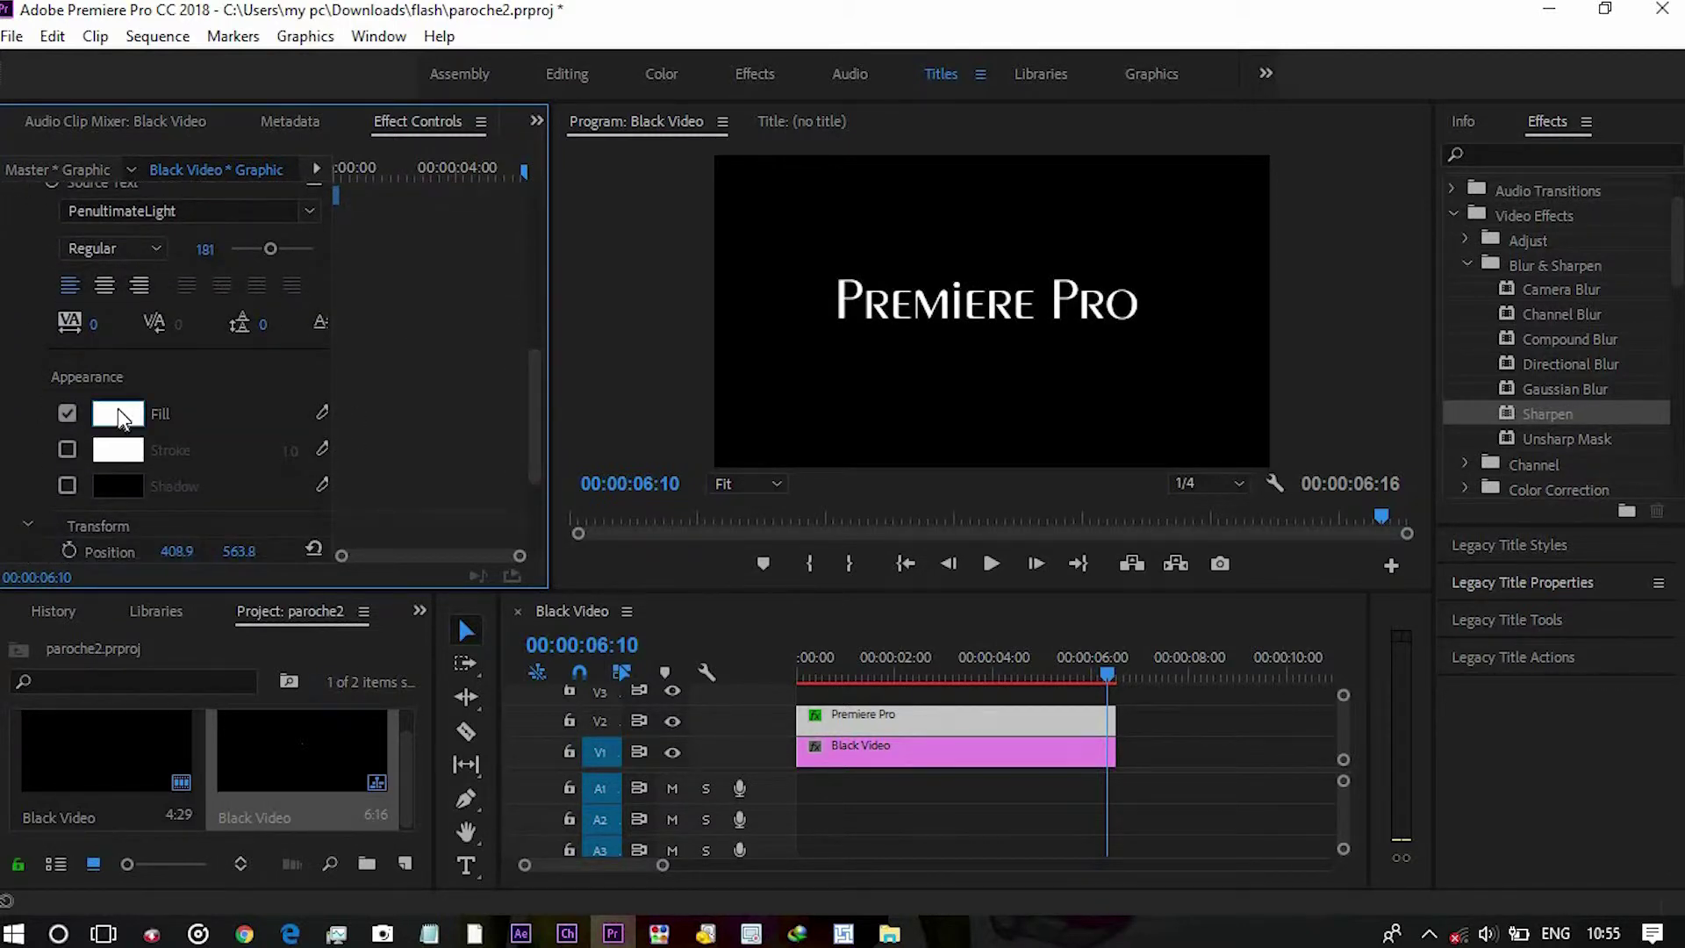
click(118, 411)
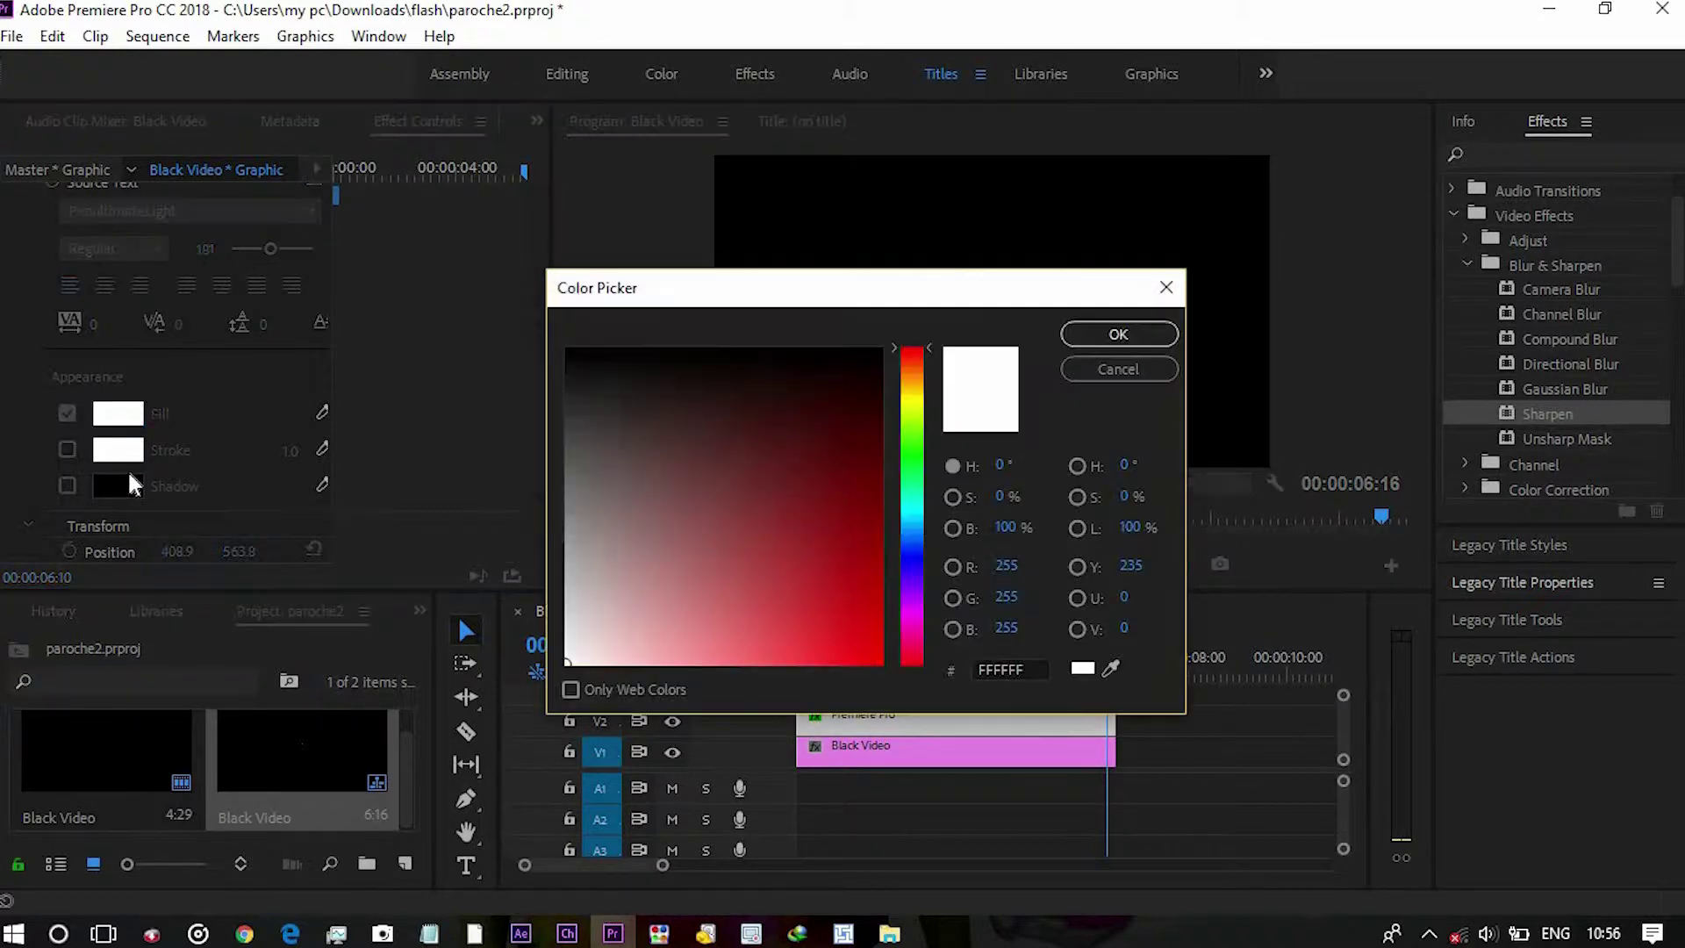
click(914, 496)
click(855, 541)
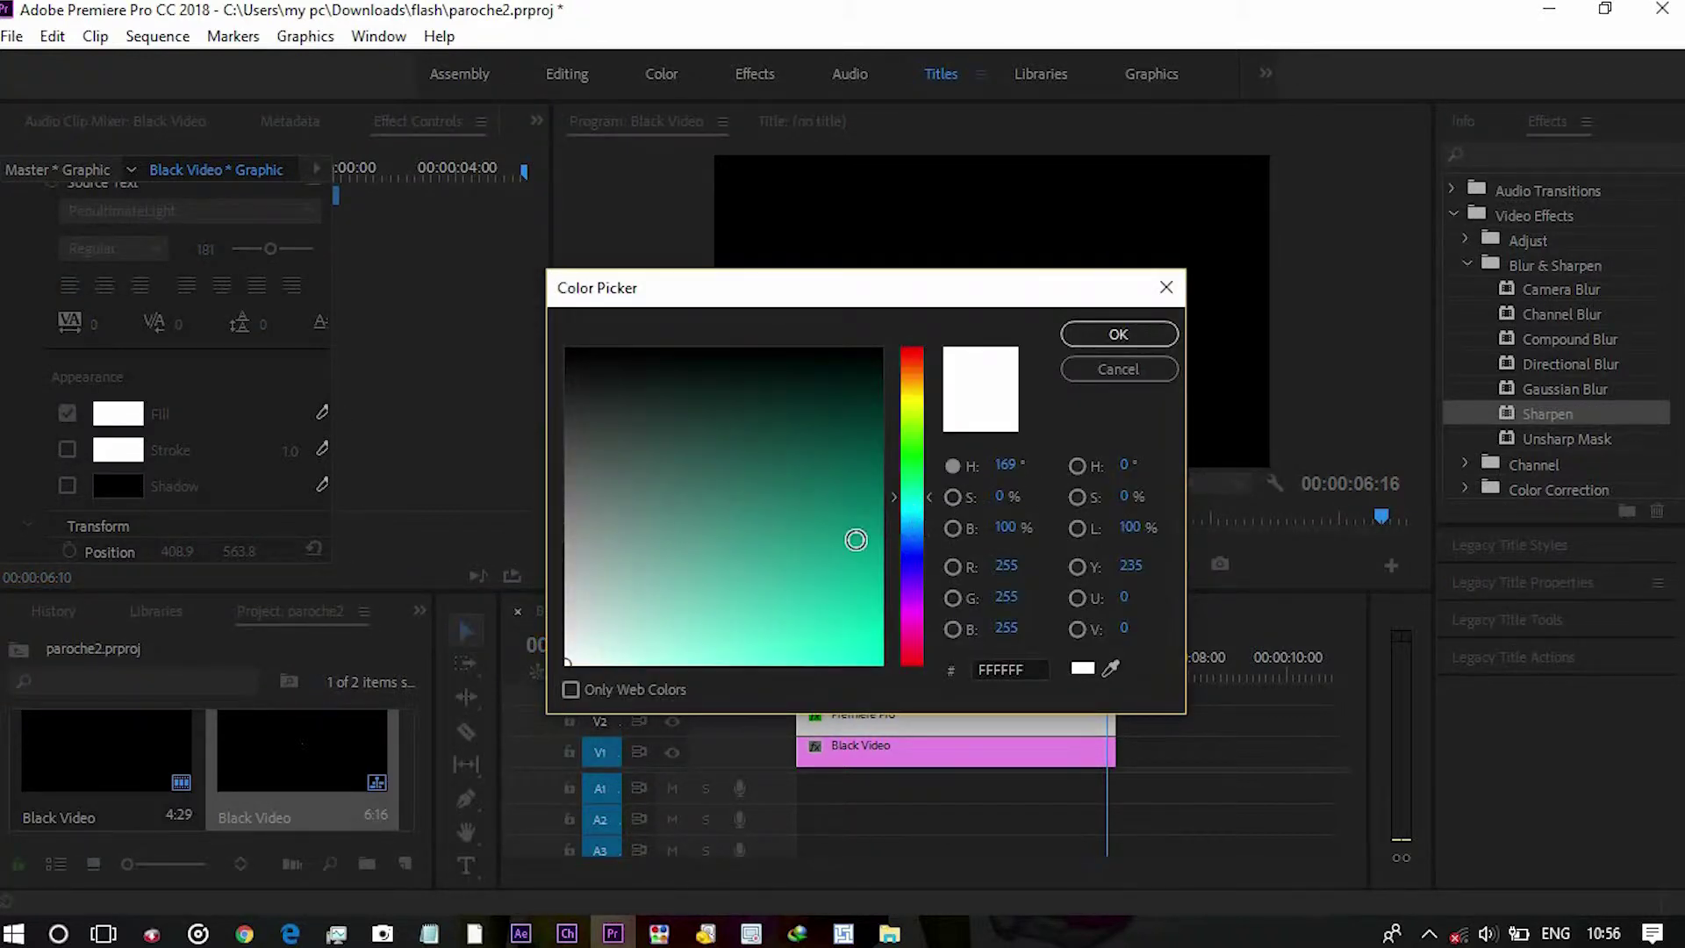
click(1109, 332)
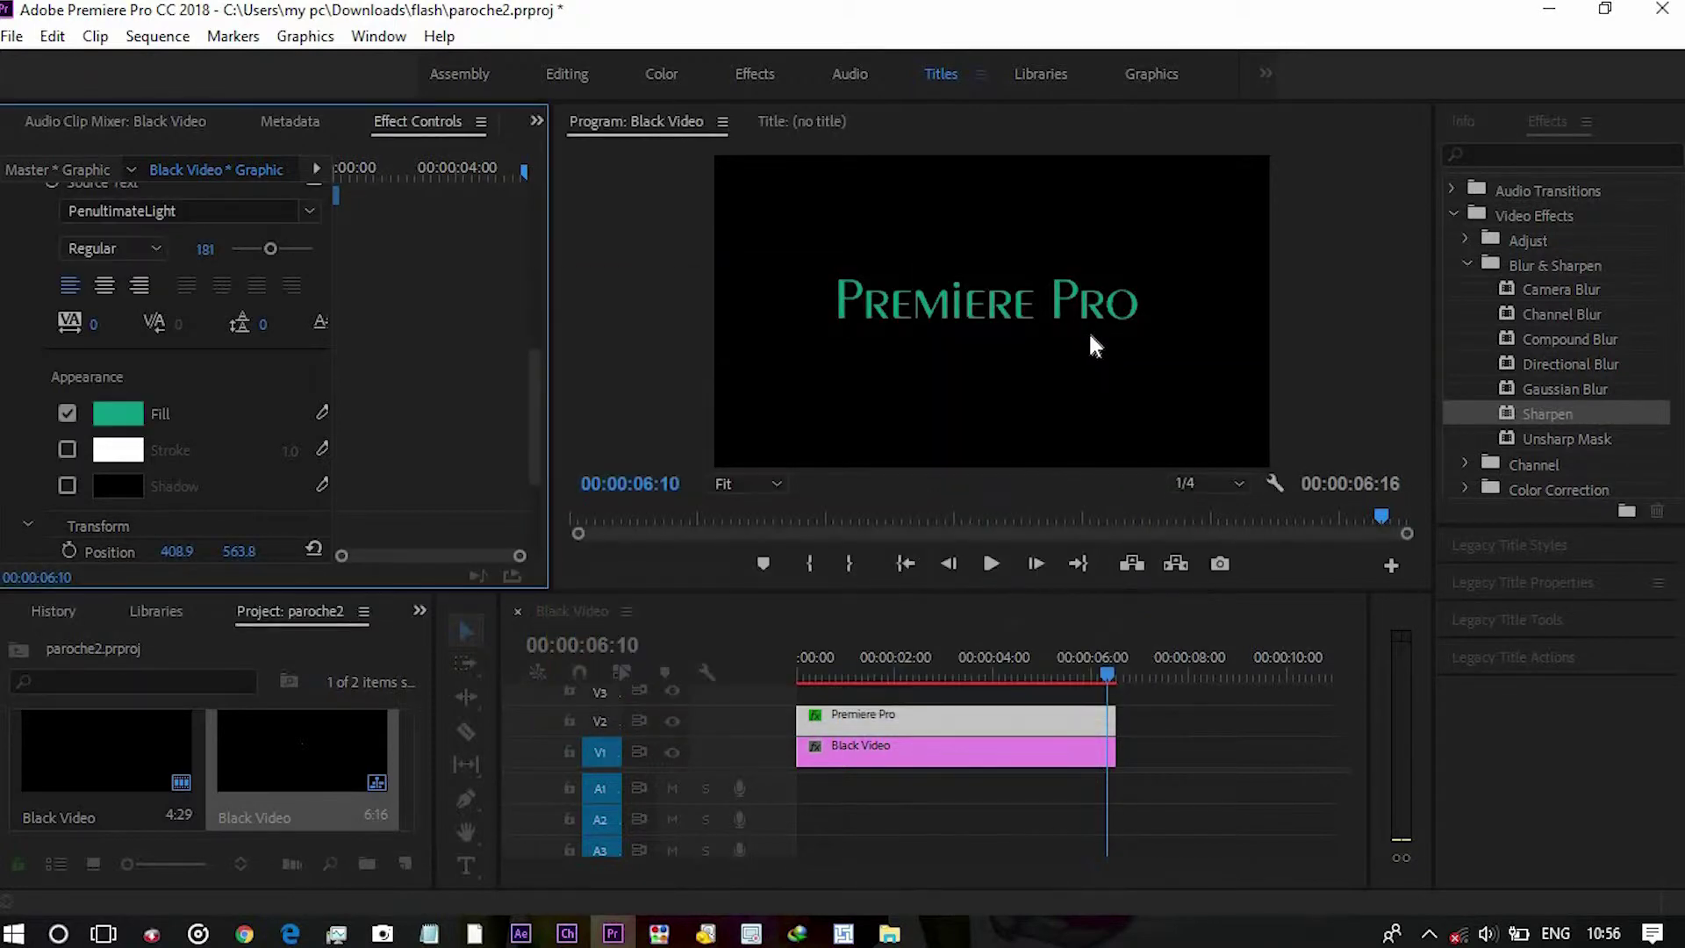
Change the title's fill colour to blue (1921C4).
click(124, 422)
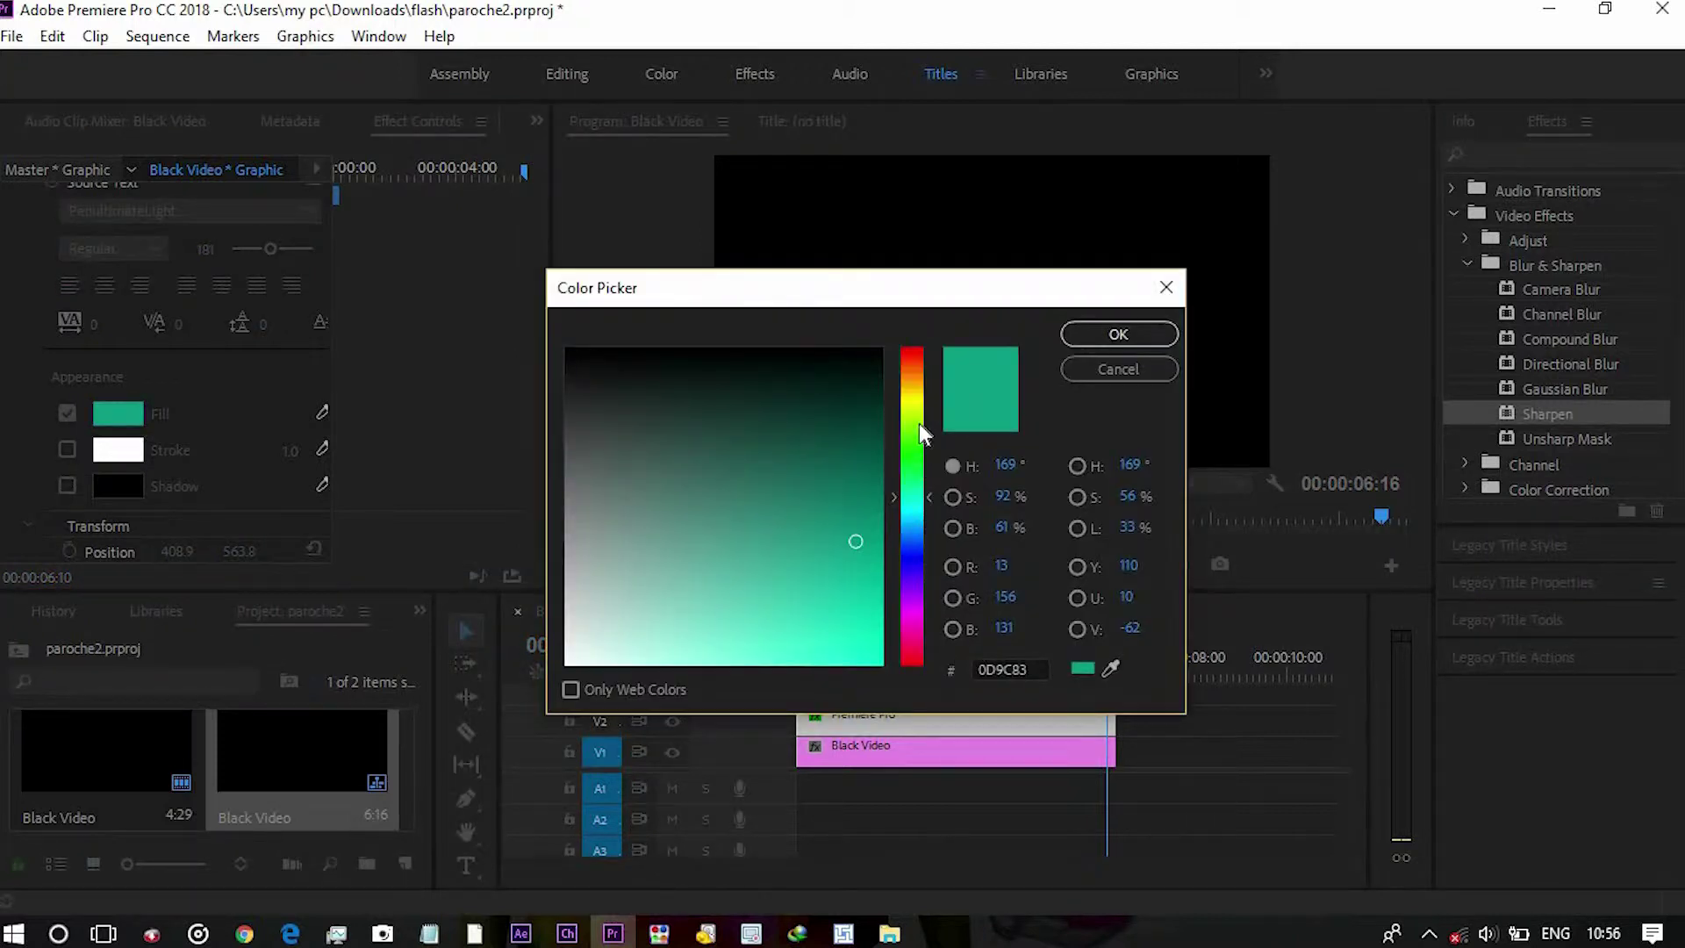
click(913, 558)
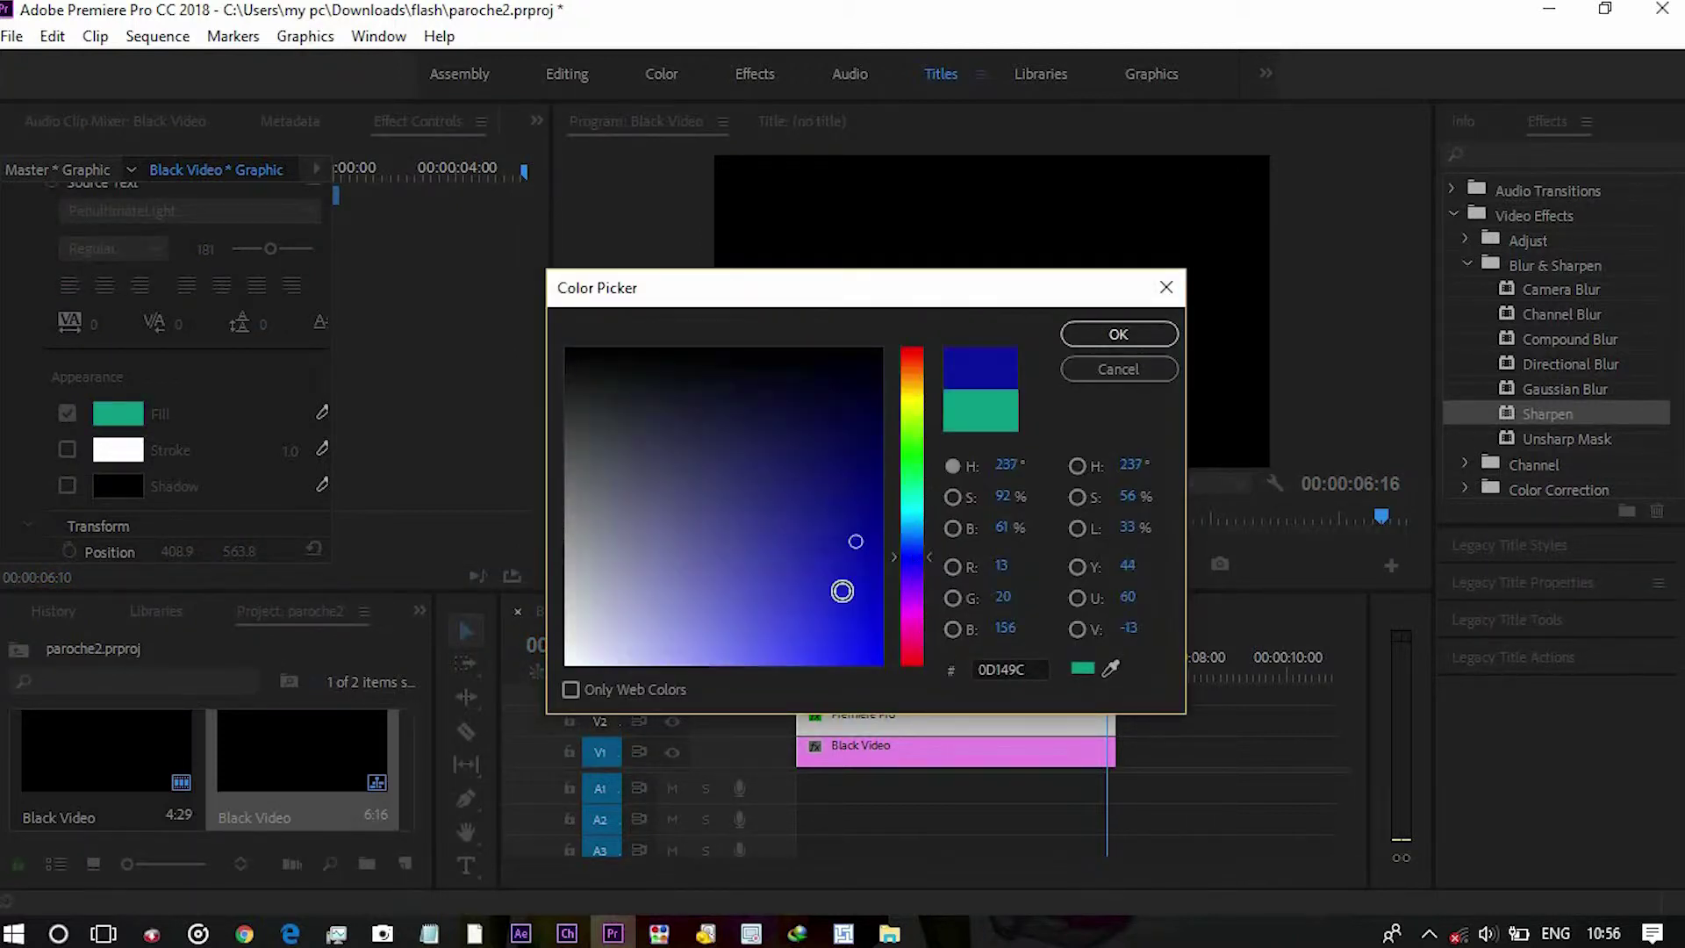
click(1111, 336)
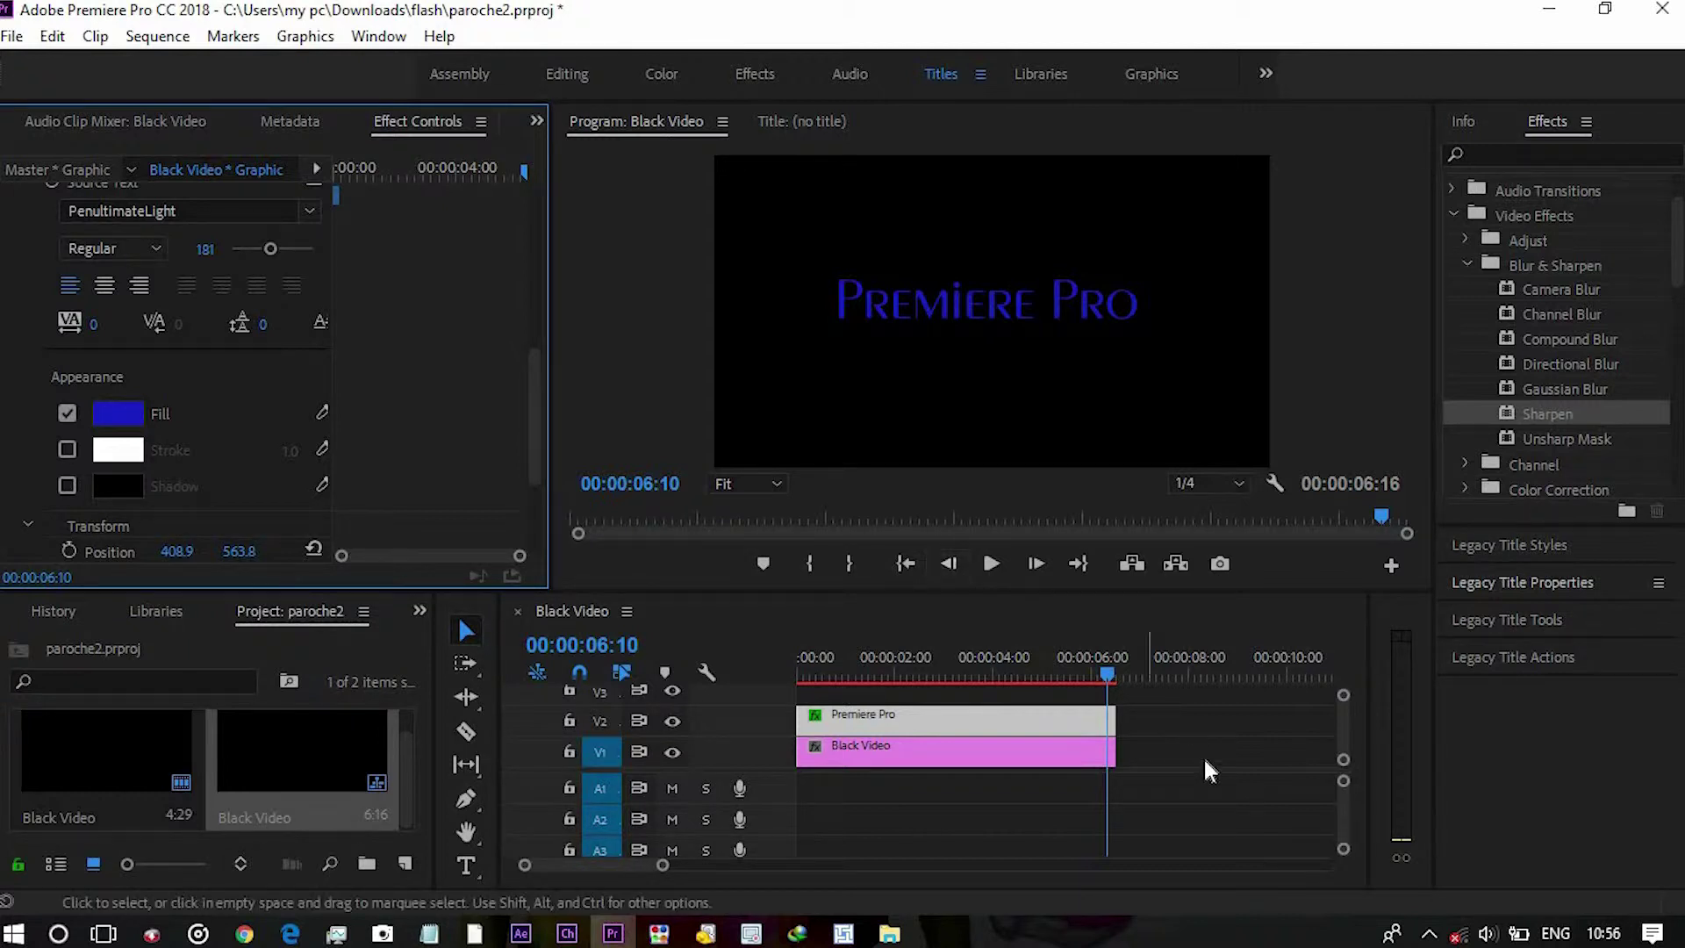
Collapse Blur & Sharpen and expand Video Effects > Transition to list Block Dissolve and Gradient Wipe.
click(1467, 261)
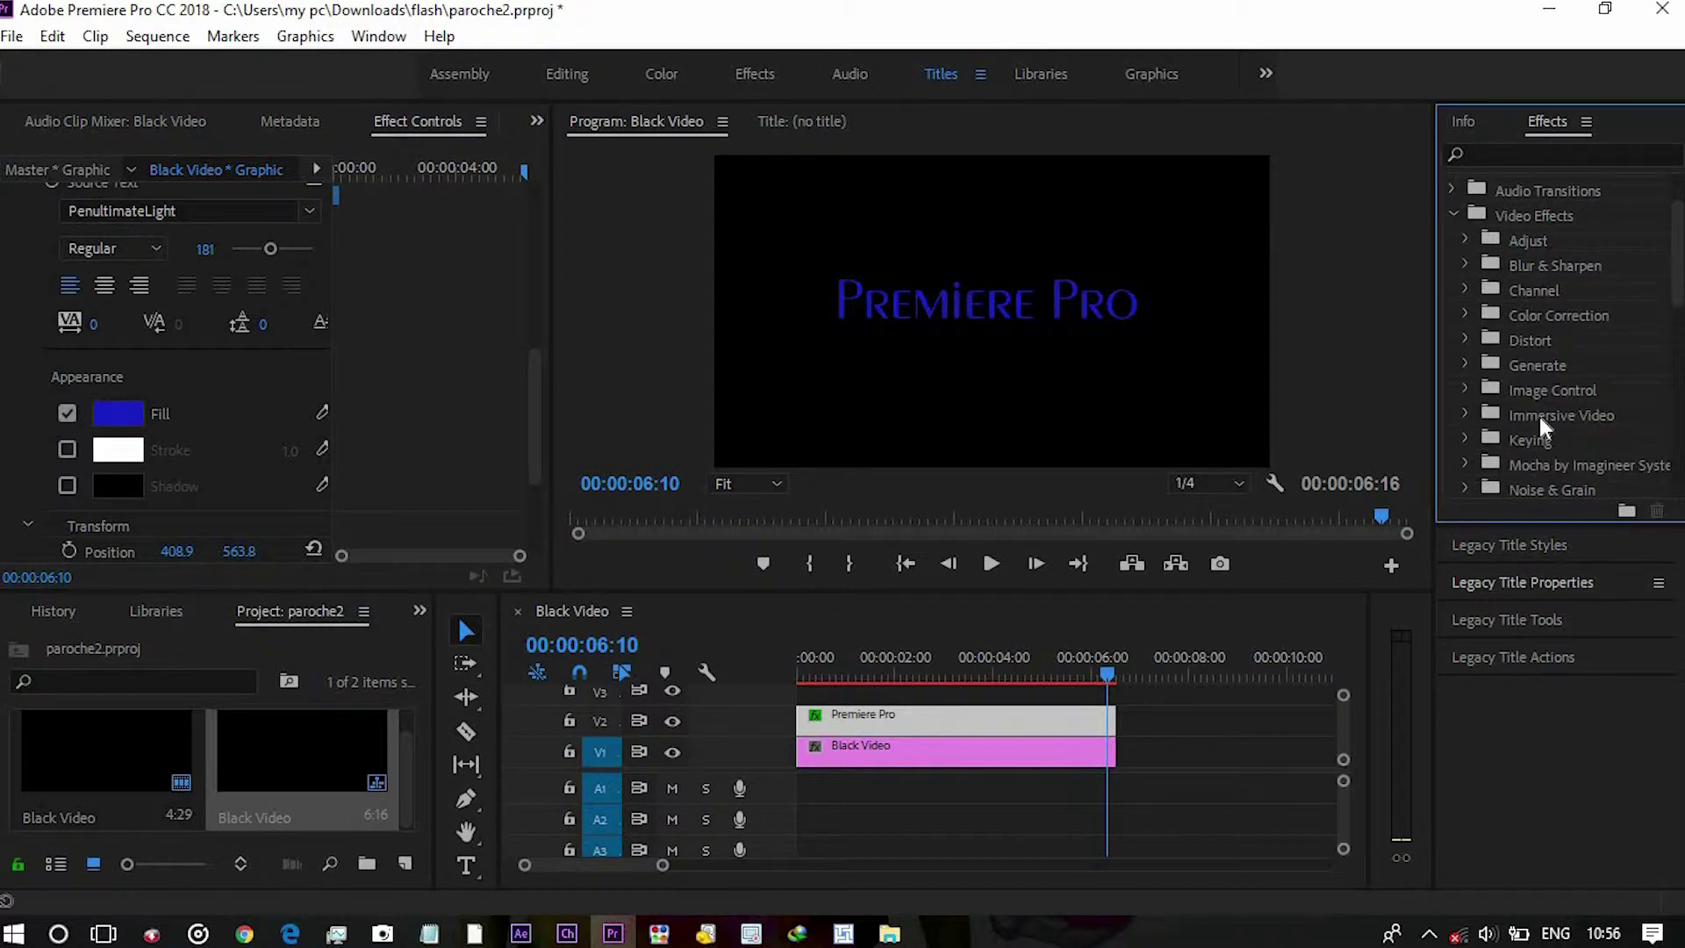
drag(1681, 301, 1681, 446)
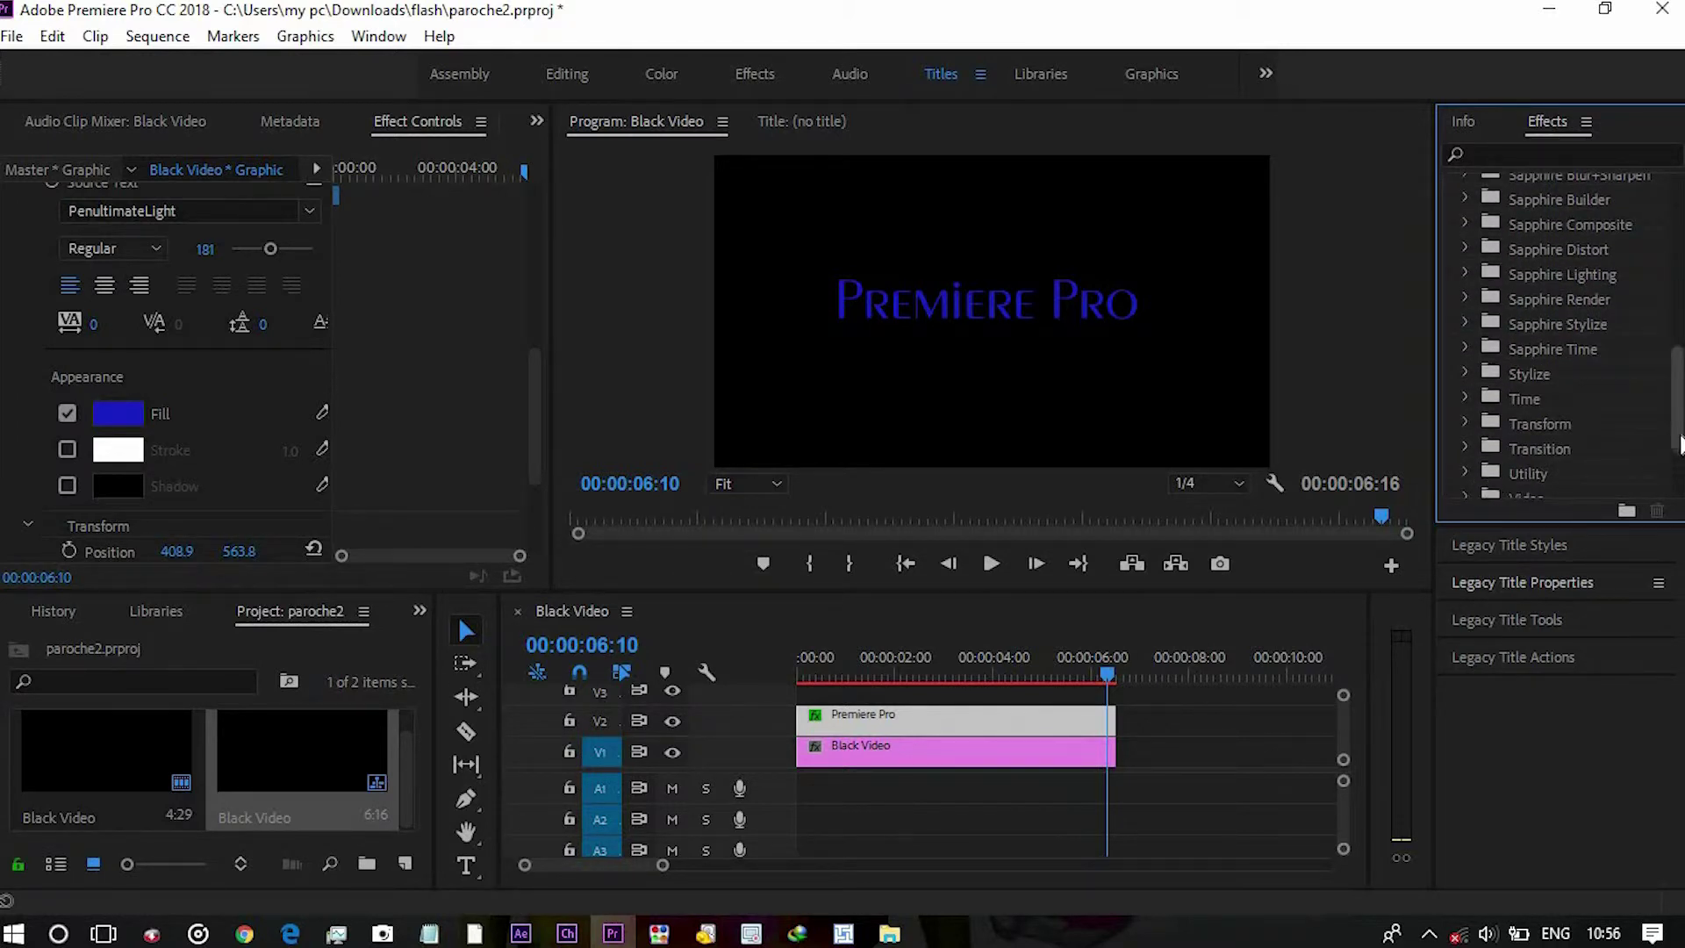
drag(1681, 446, 1681, 481)
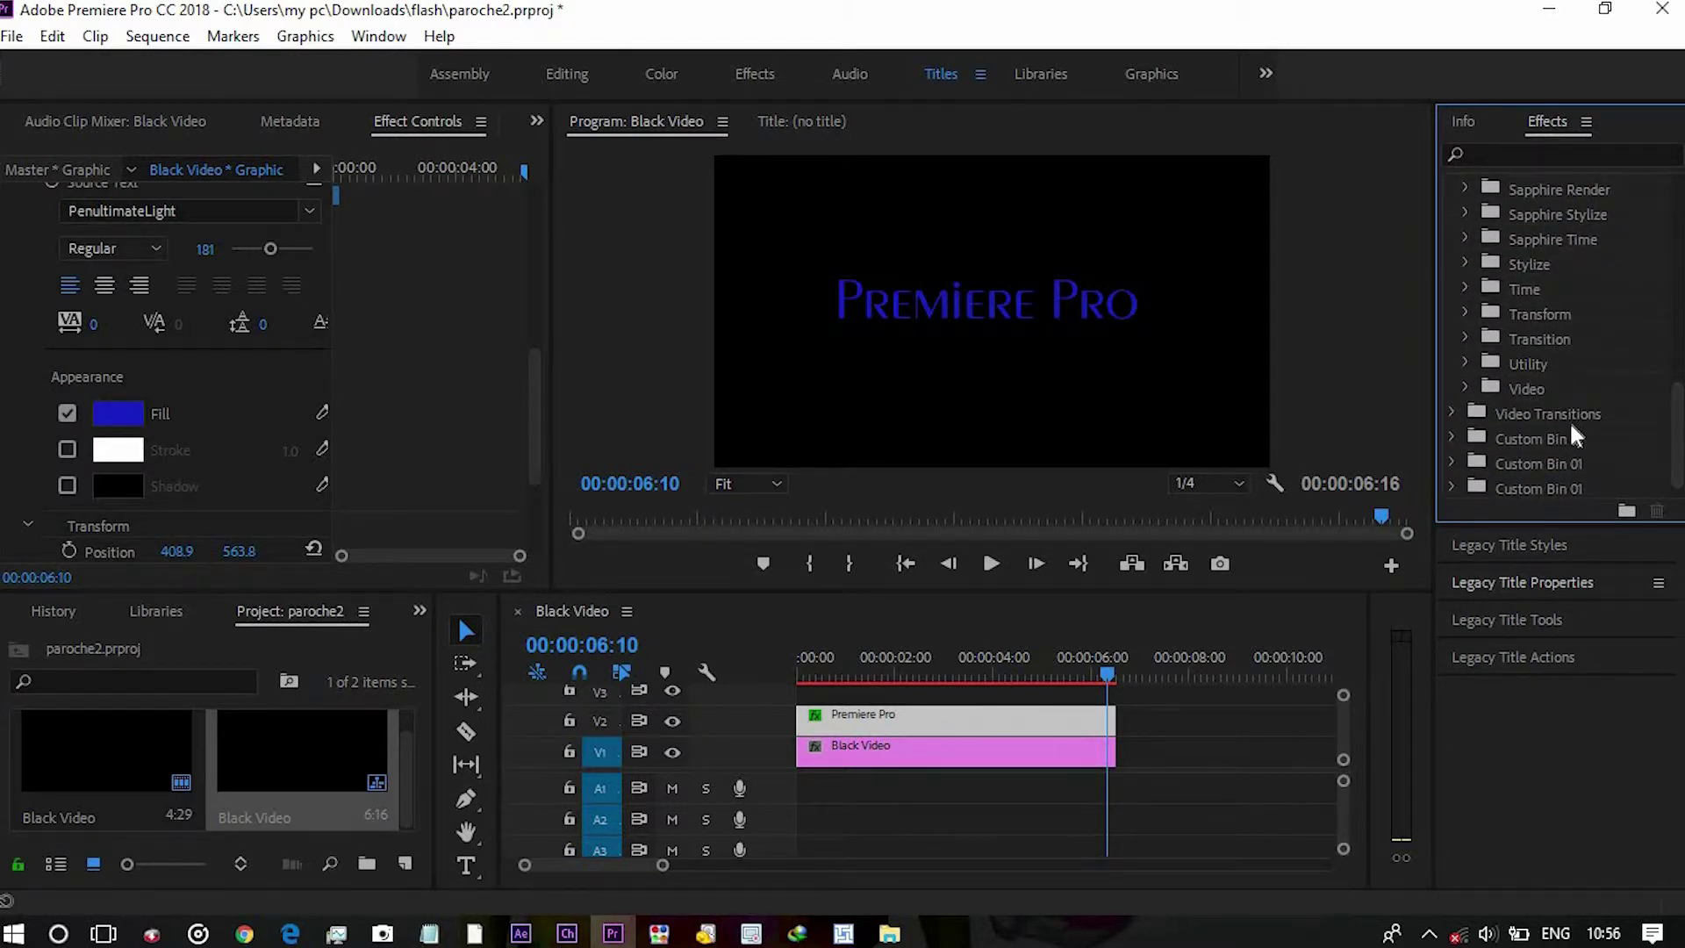
click(1466, 387)
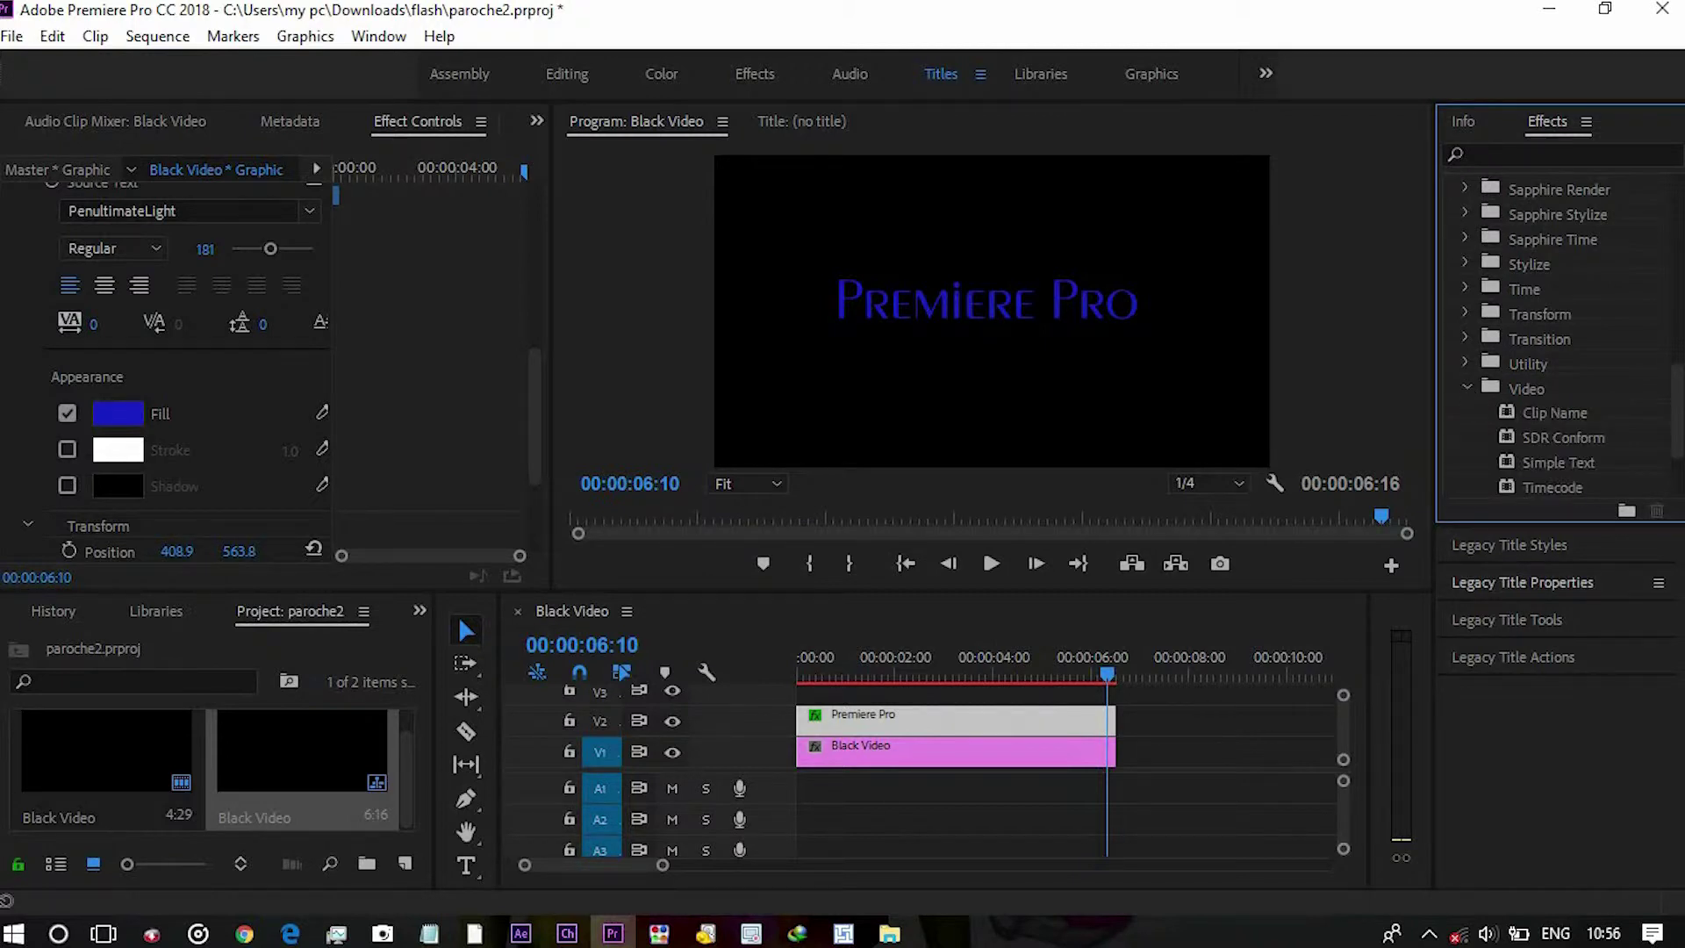
drag(1678, 432, 1678, 460)
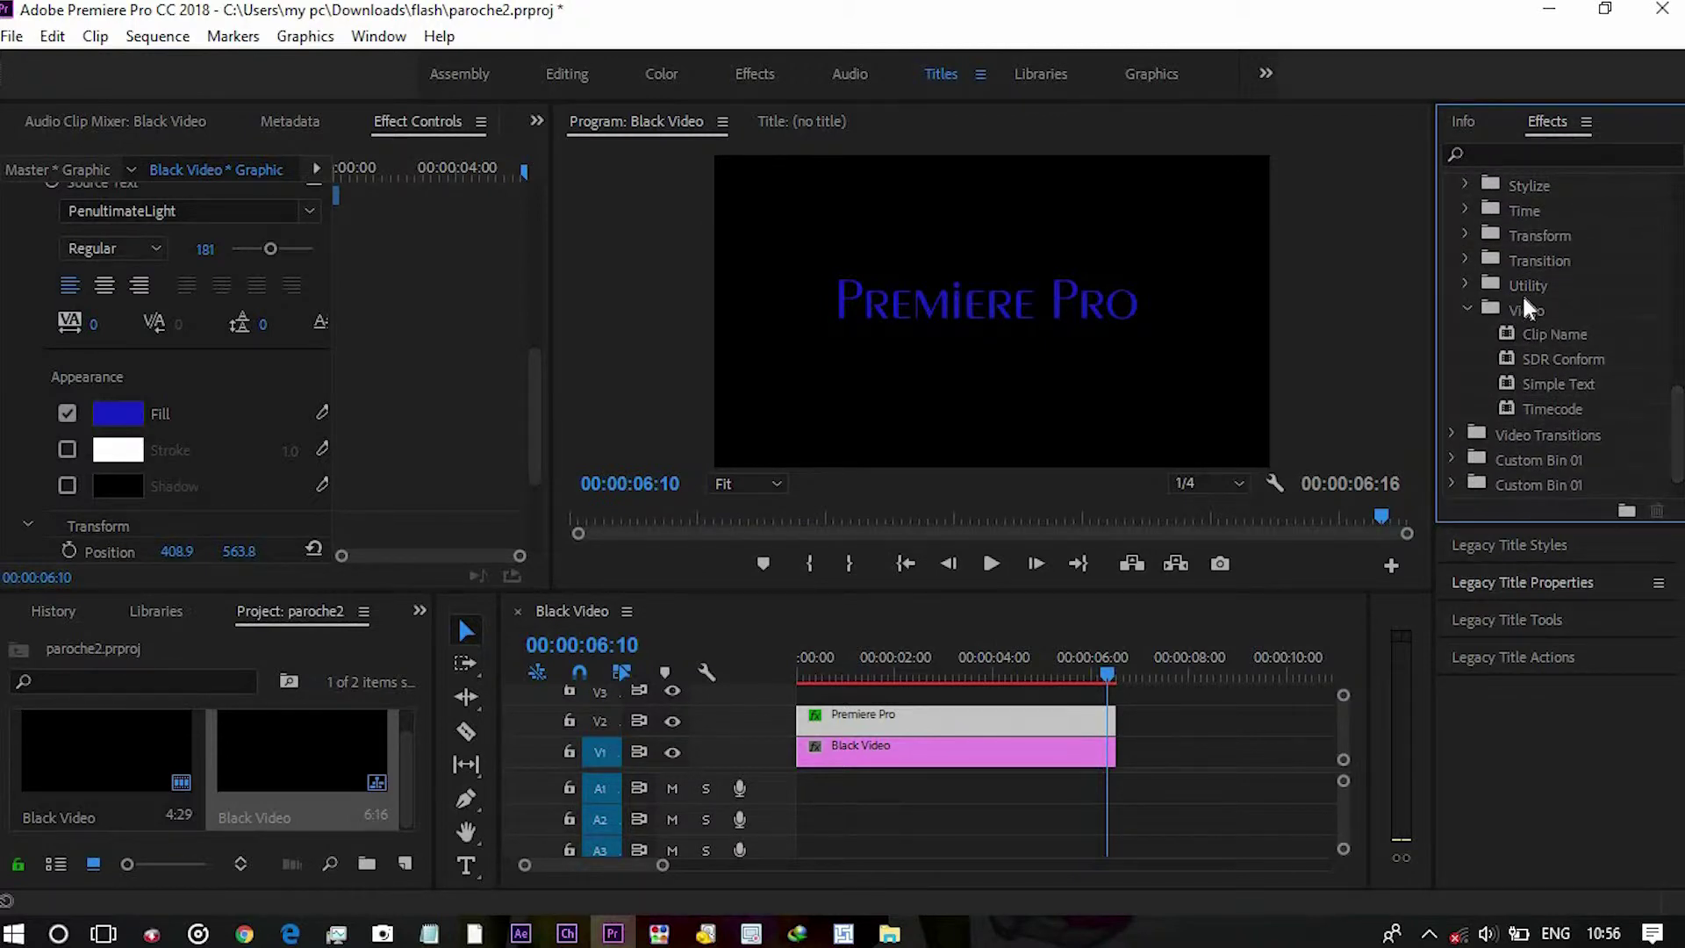
click(1466, 309)
click(1463, 283)
click(1463, 281)
click(1465, 261)
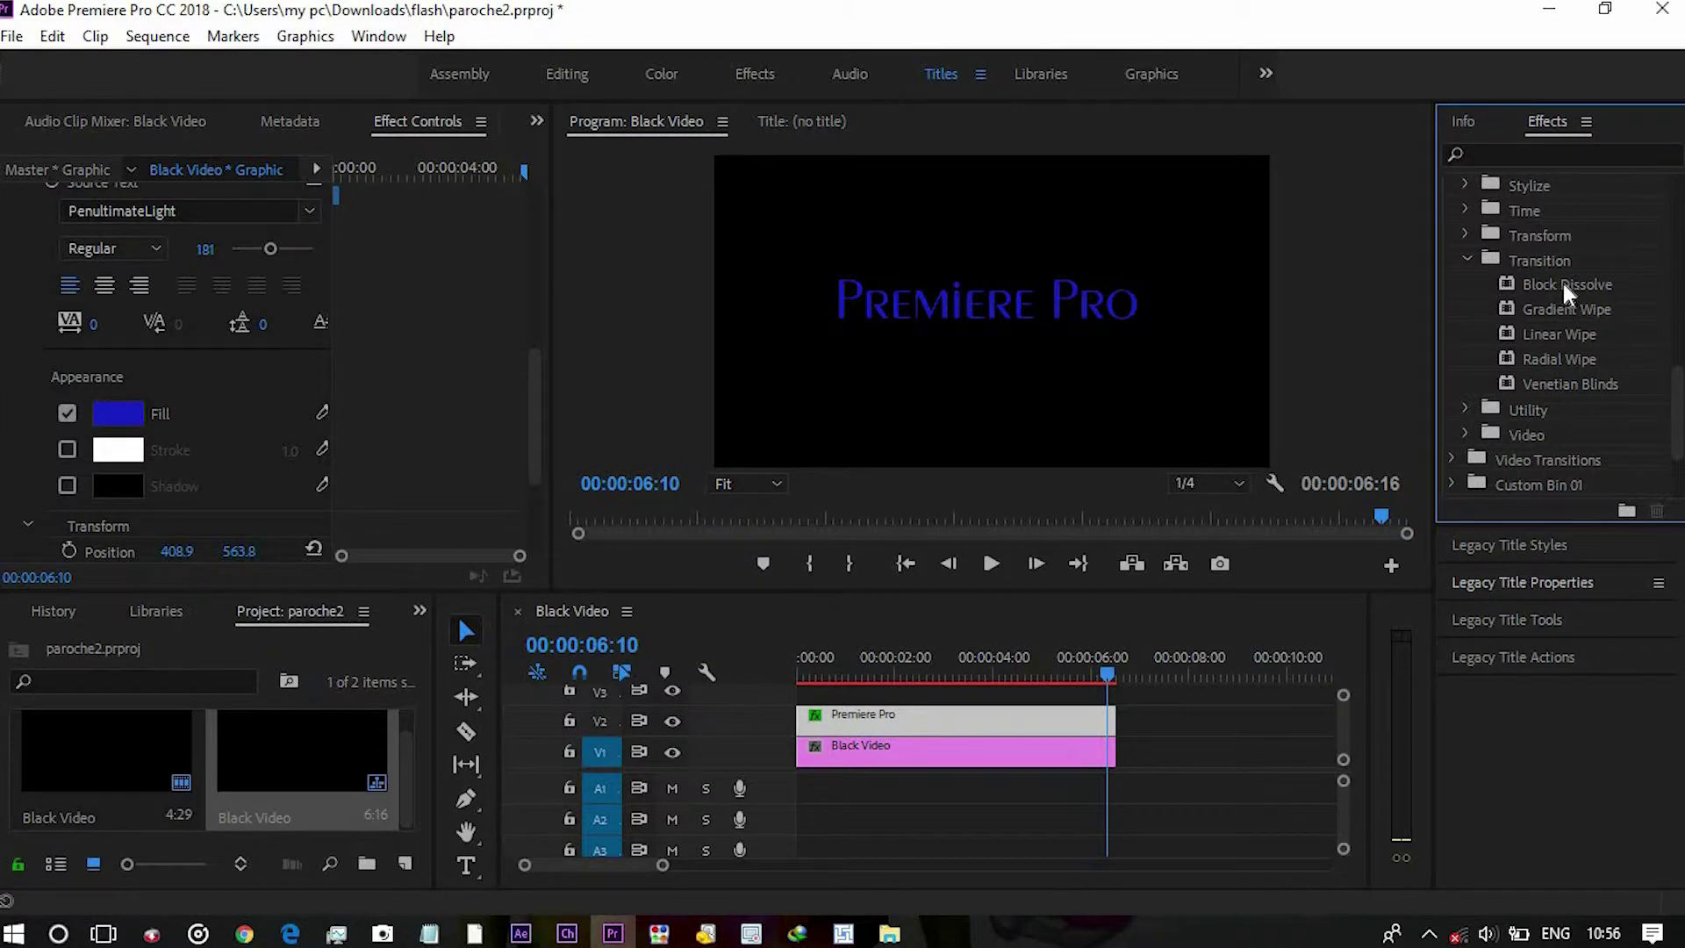
drag(1566, 282, 1212, 597)
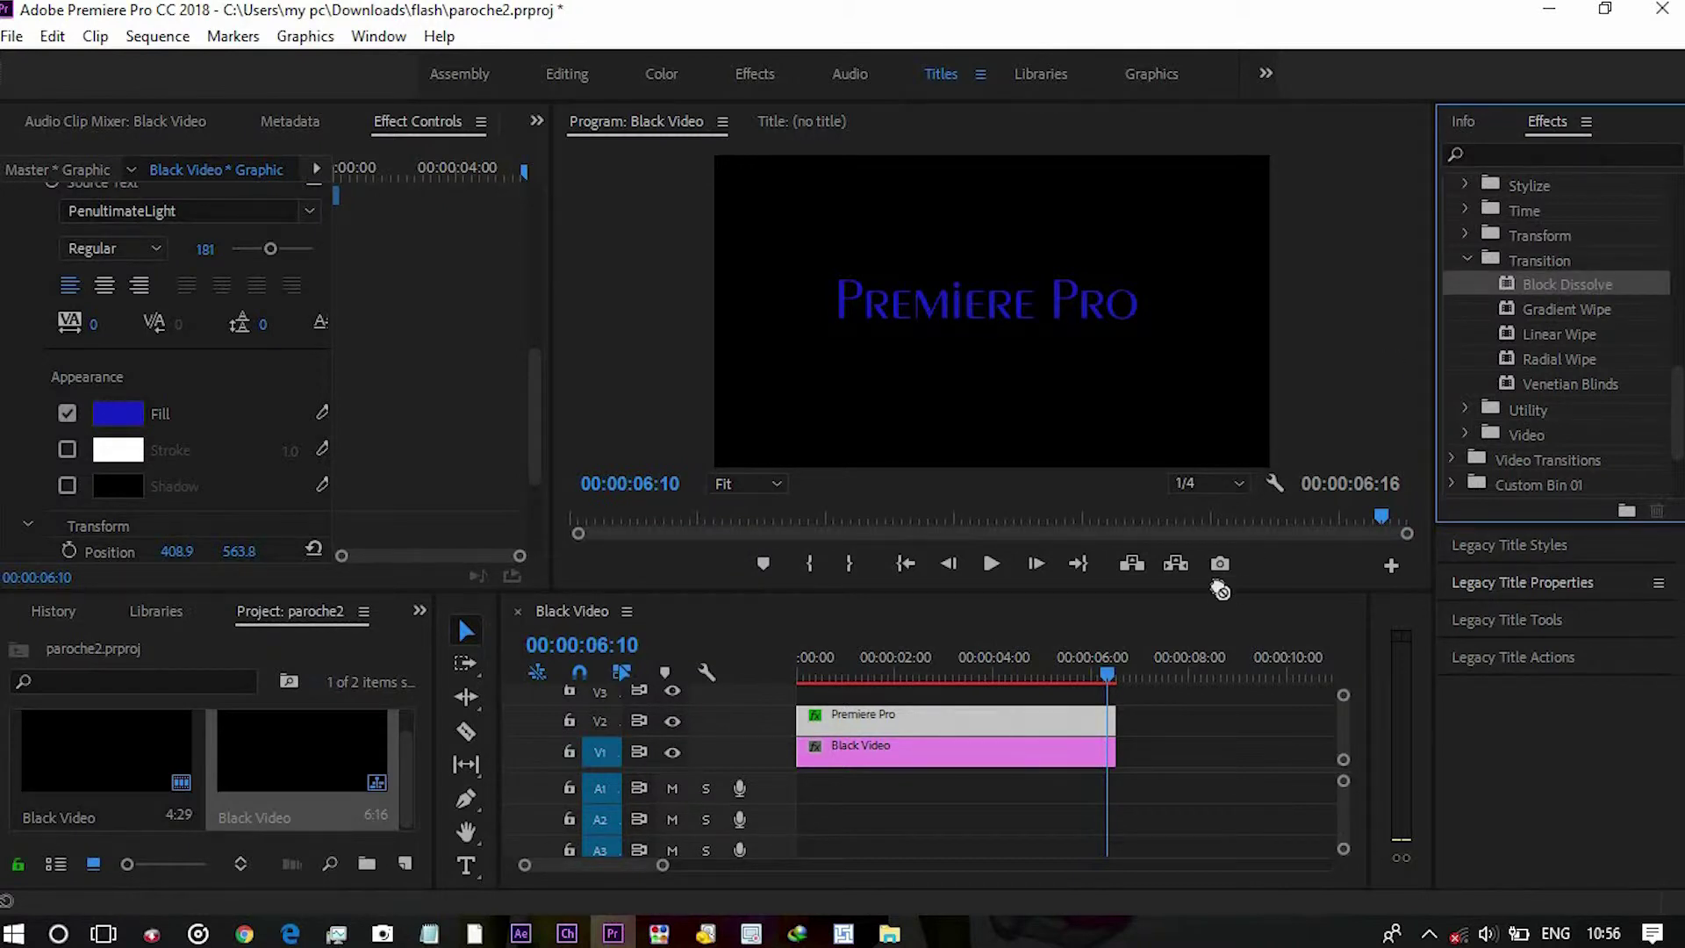
Extend the V2 Premiere Pro title clip and V1 Black Video clip to end near 00:00:24:20.
drag(1213, 597, 1532, 291)
mouse_move(1134, 709)
mouse_down()
mouse_move(1160, 781)
mouse_move(1294, 738)
mouse_move(871, 874)
mouse_up()
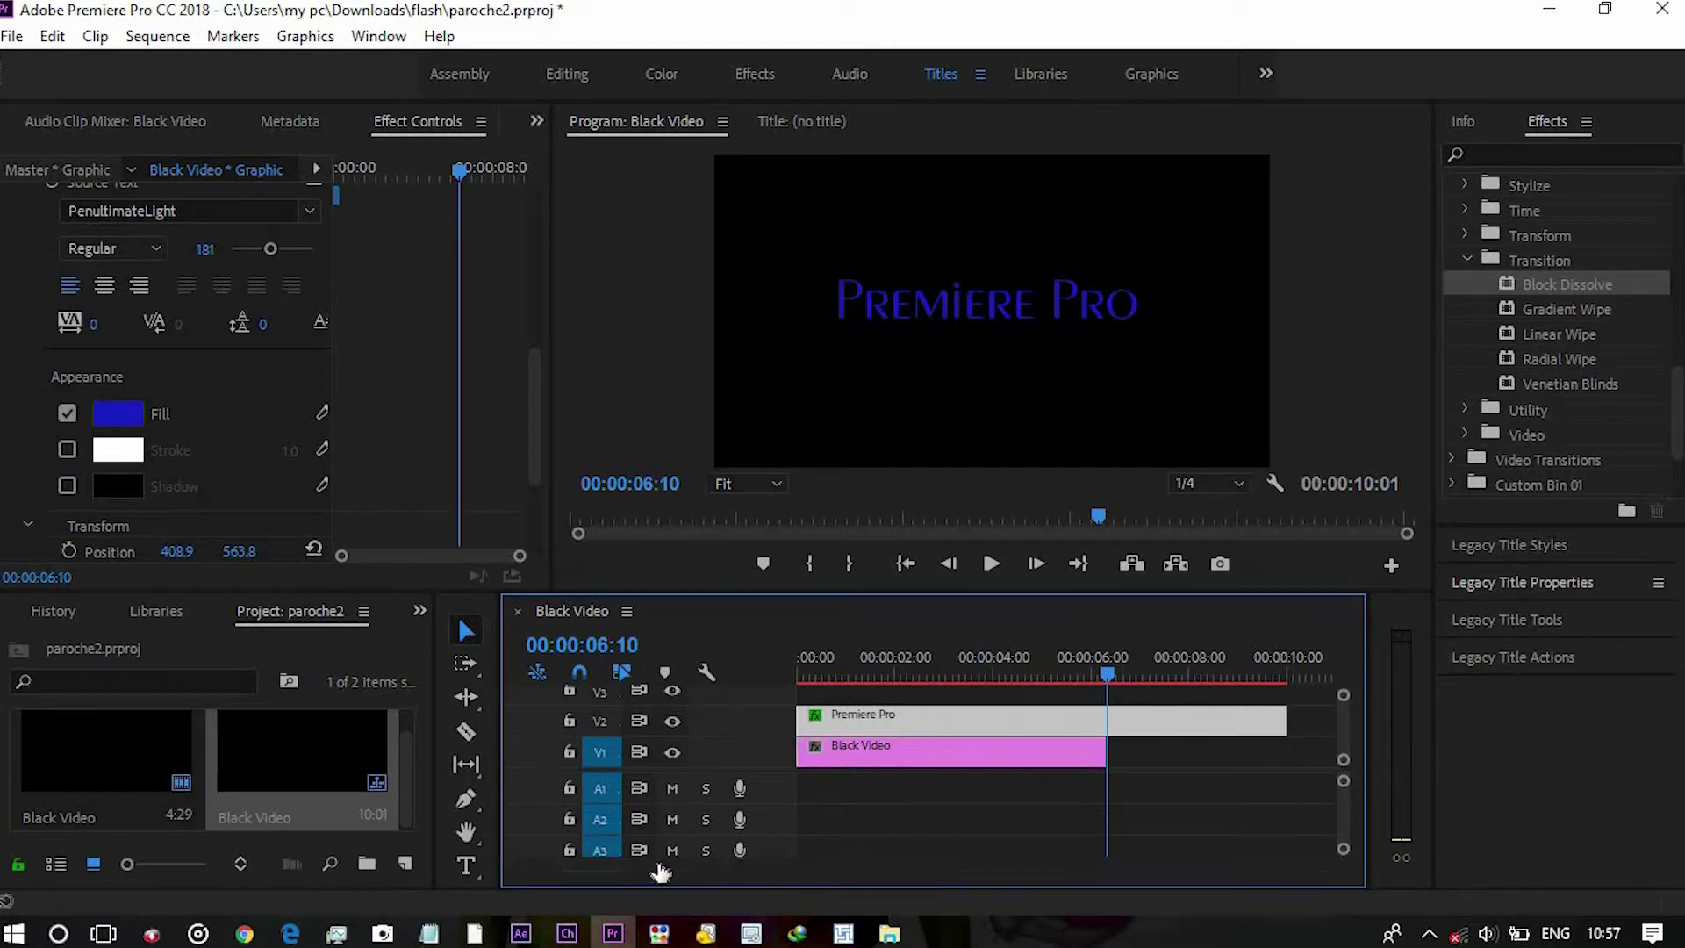
drag(662, 872, 769, 866)
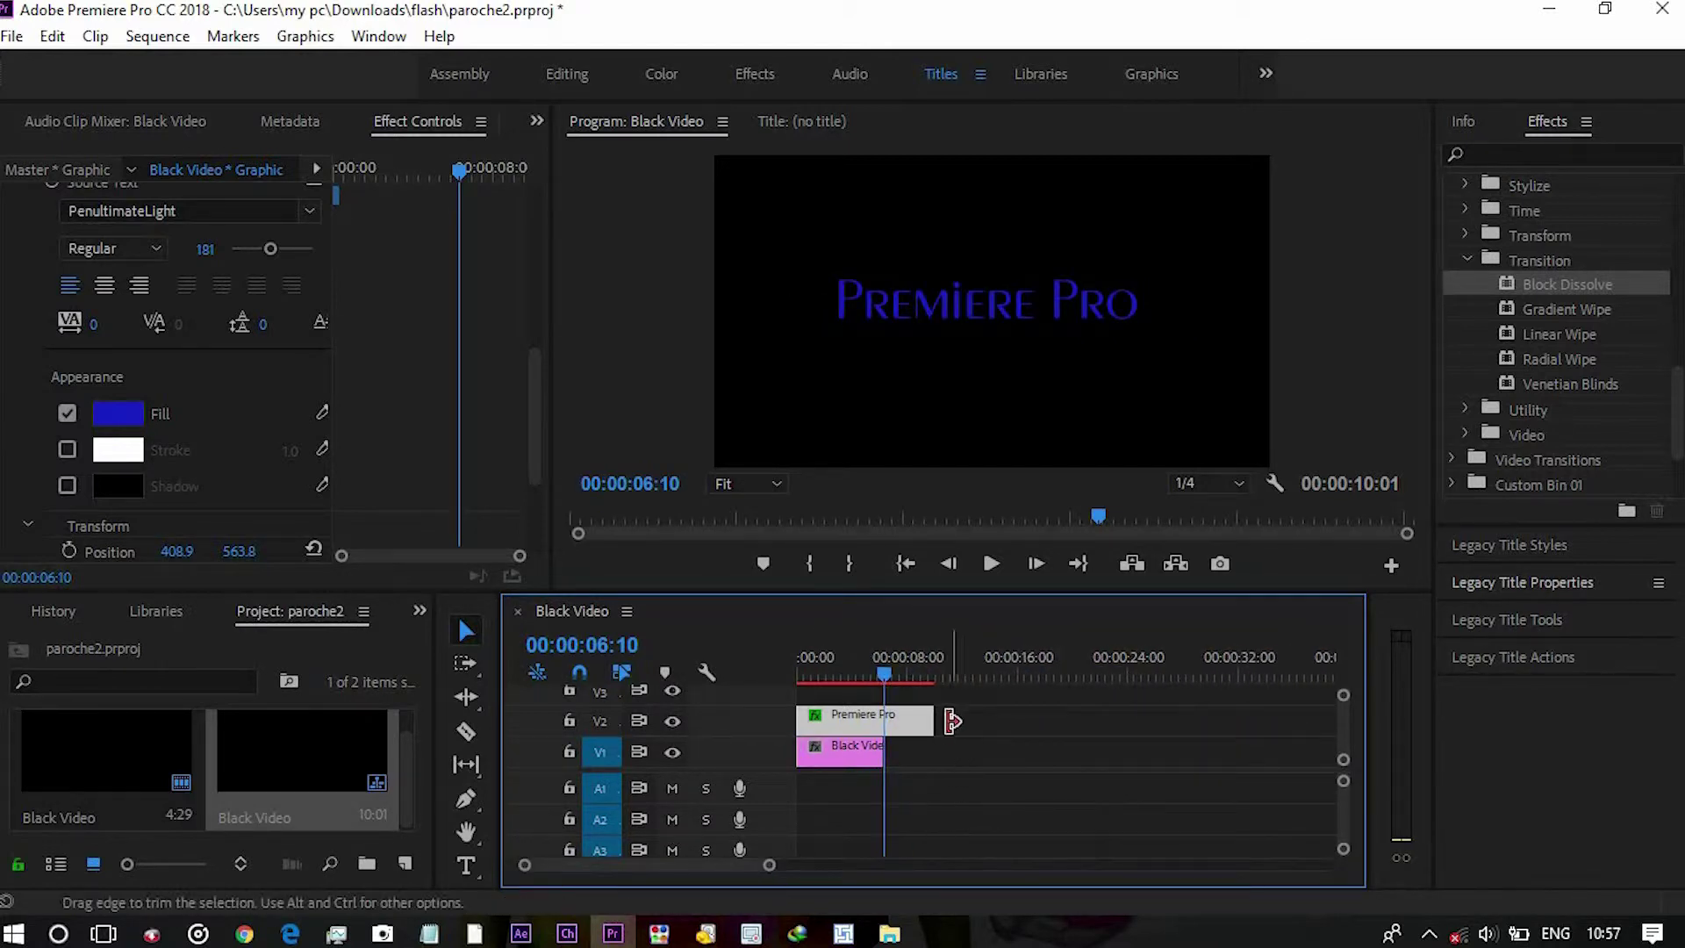
drag(936, 722, 1034, 721)
mouse_move(889, 747)
mouse_down()
mouse_move(1050, 749)
mouse_move(1113, 722)
mouse_up()
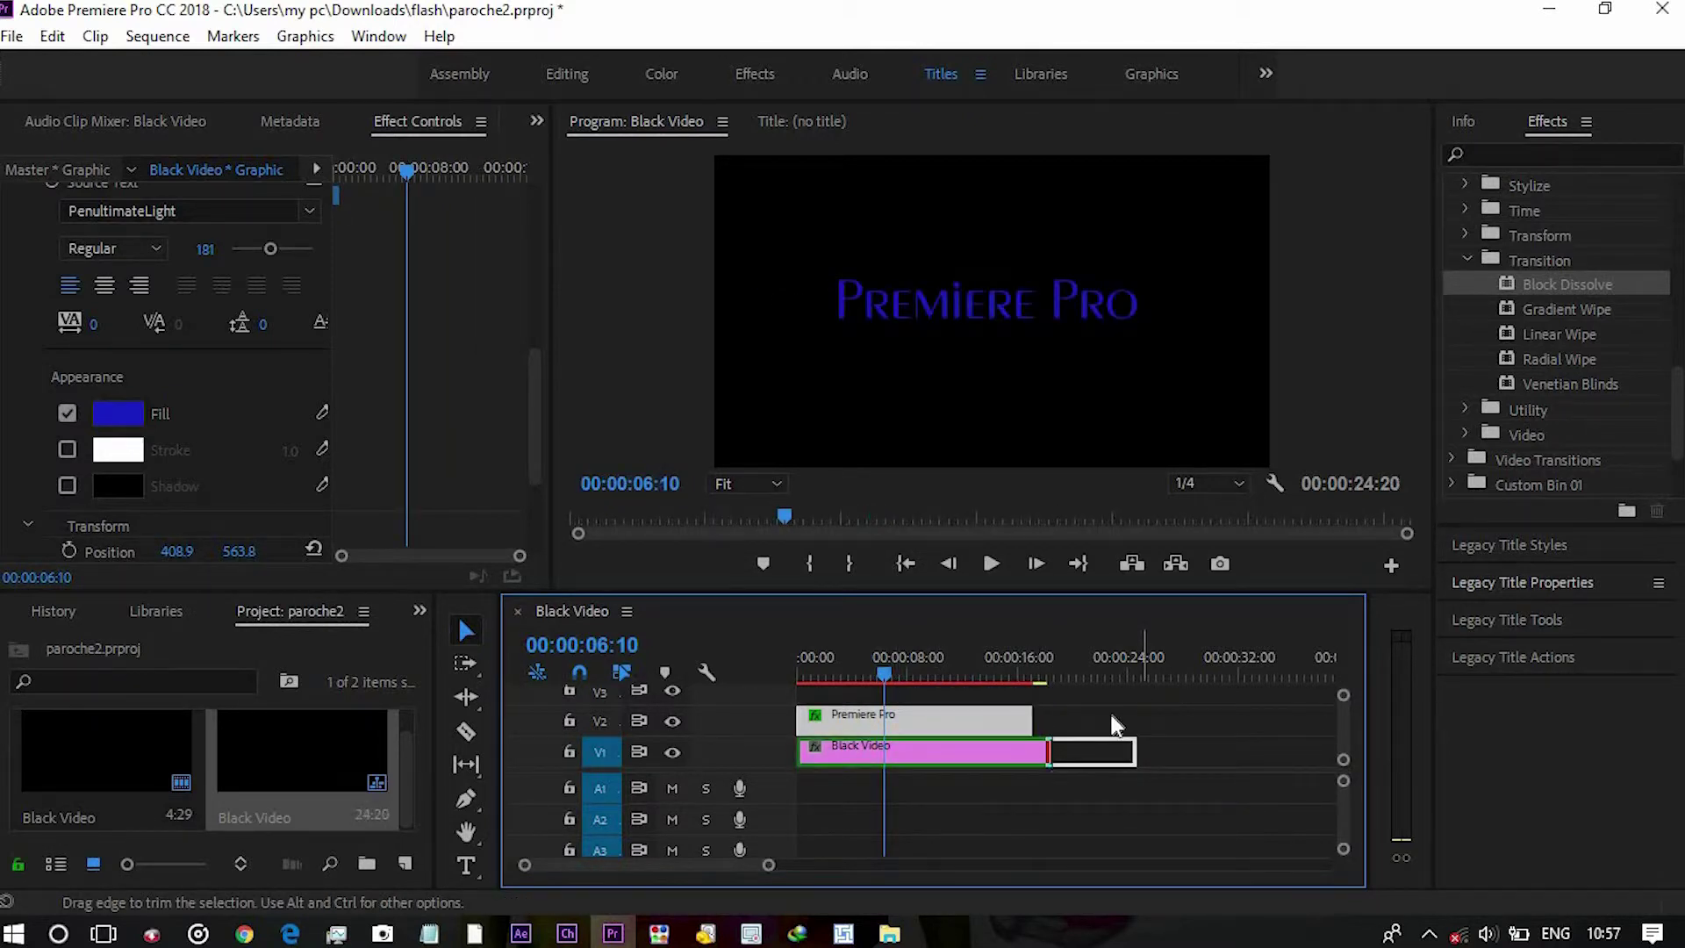
drag(1036, 722, 1135, 721)
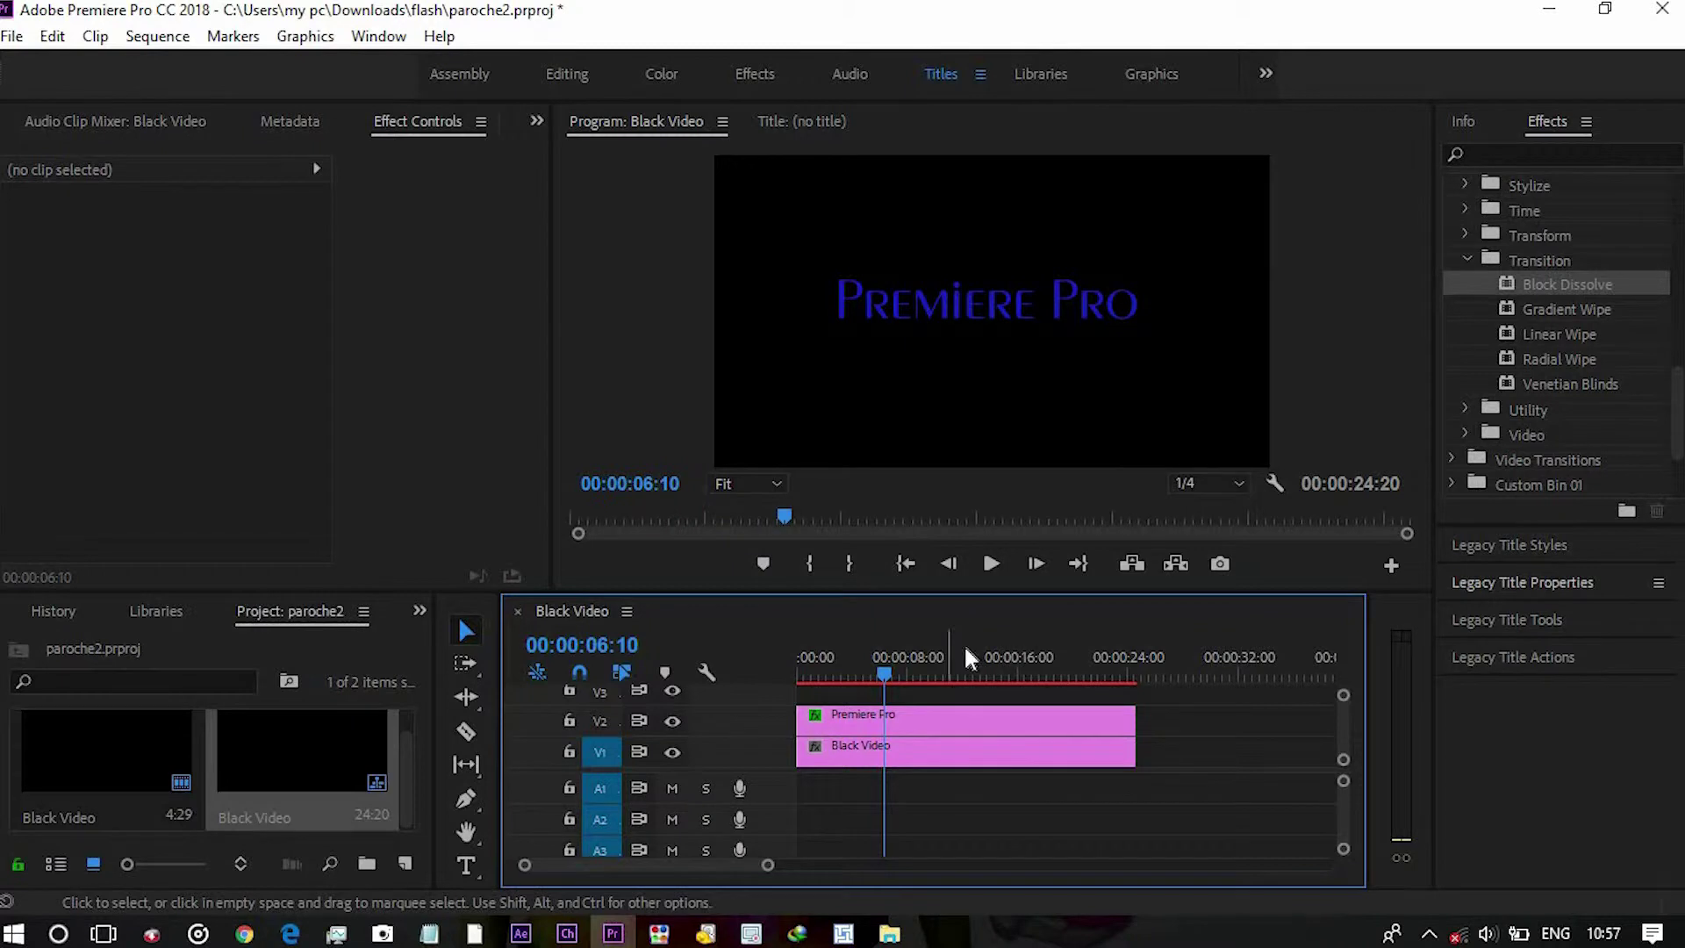
Apply Block Dissolve to the Premiere Pro title clip on V2, with the playhead near 00:00:07:15.
drag(1516, 286, 924, 721)
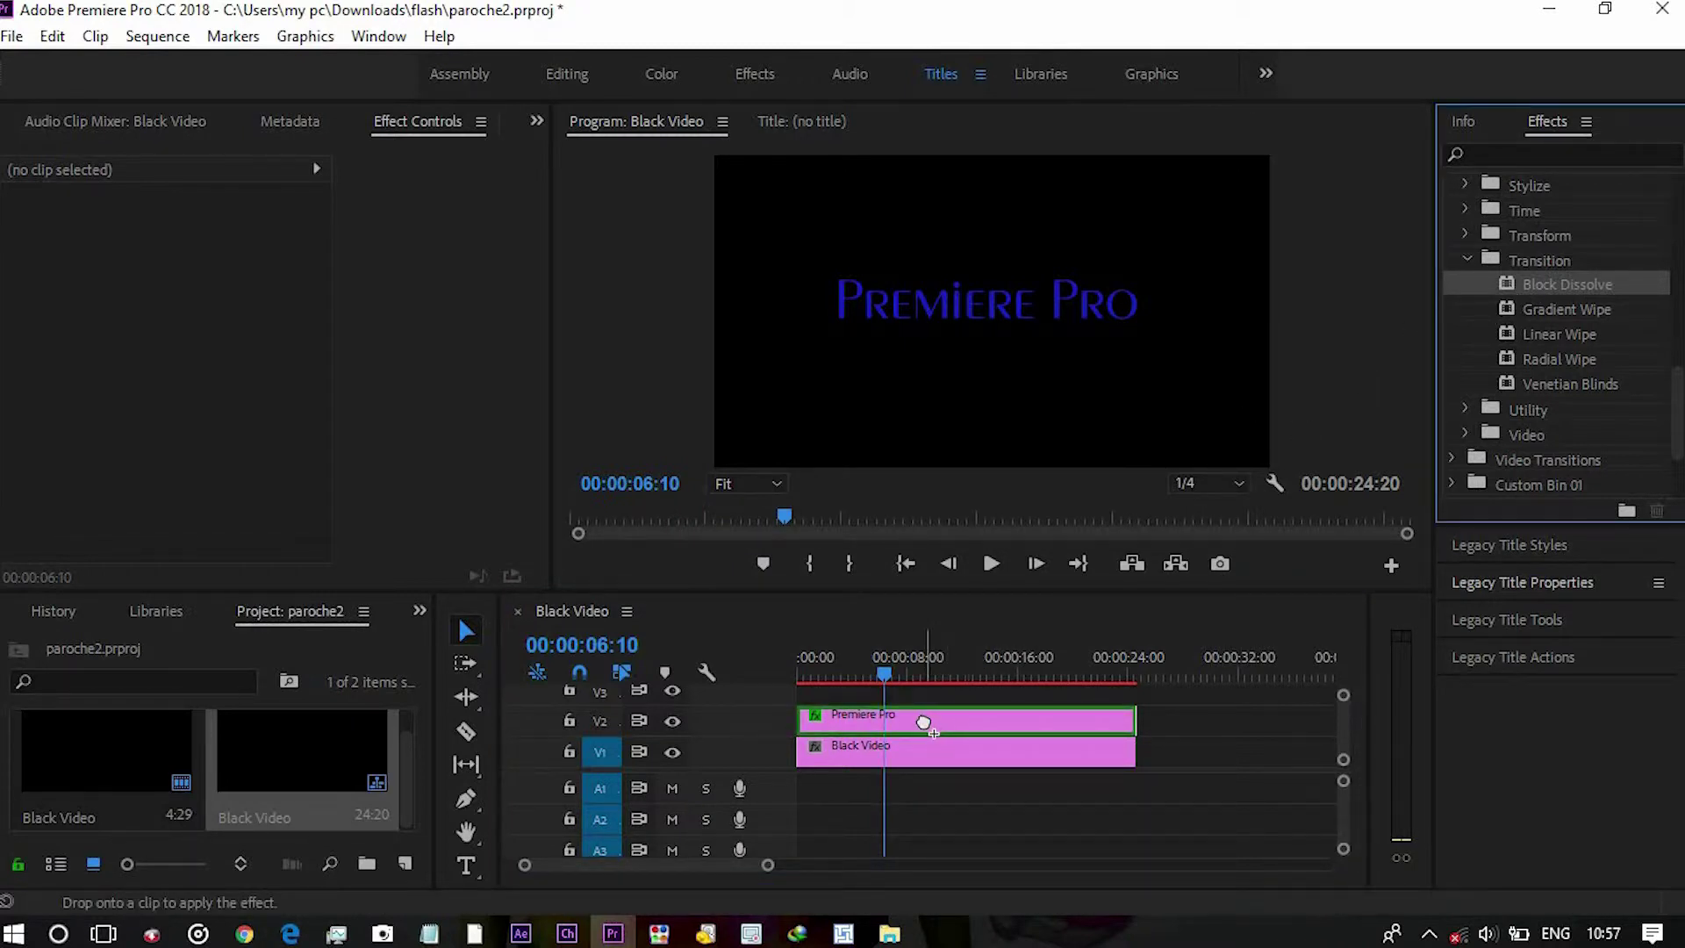
click(924, 720)
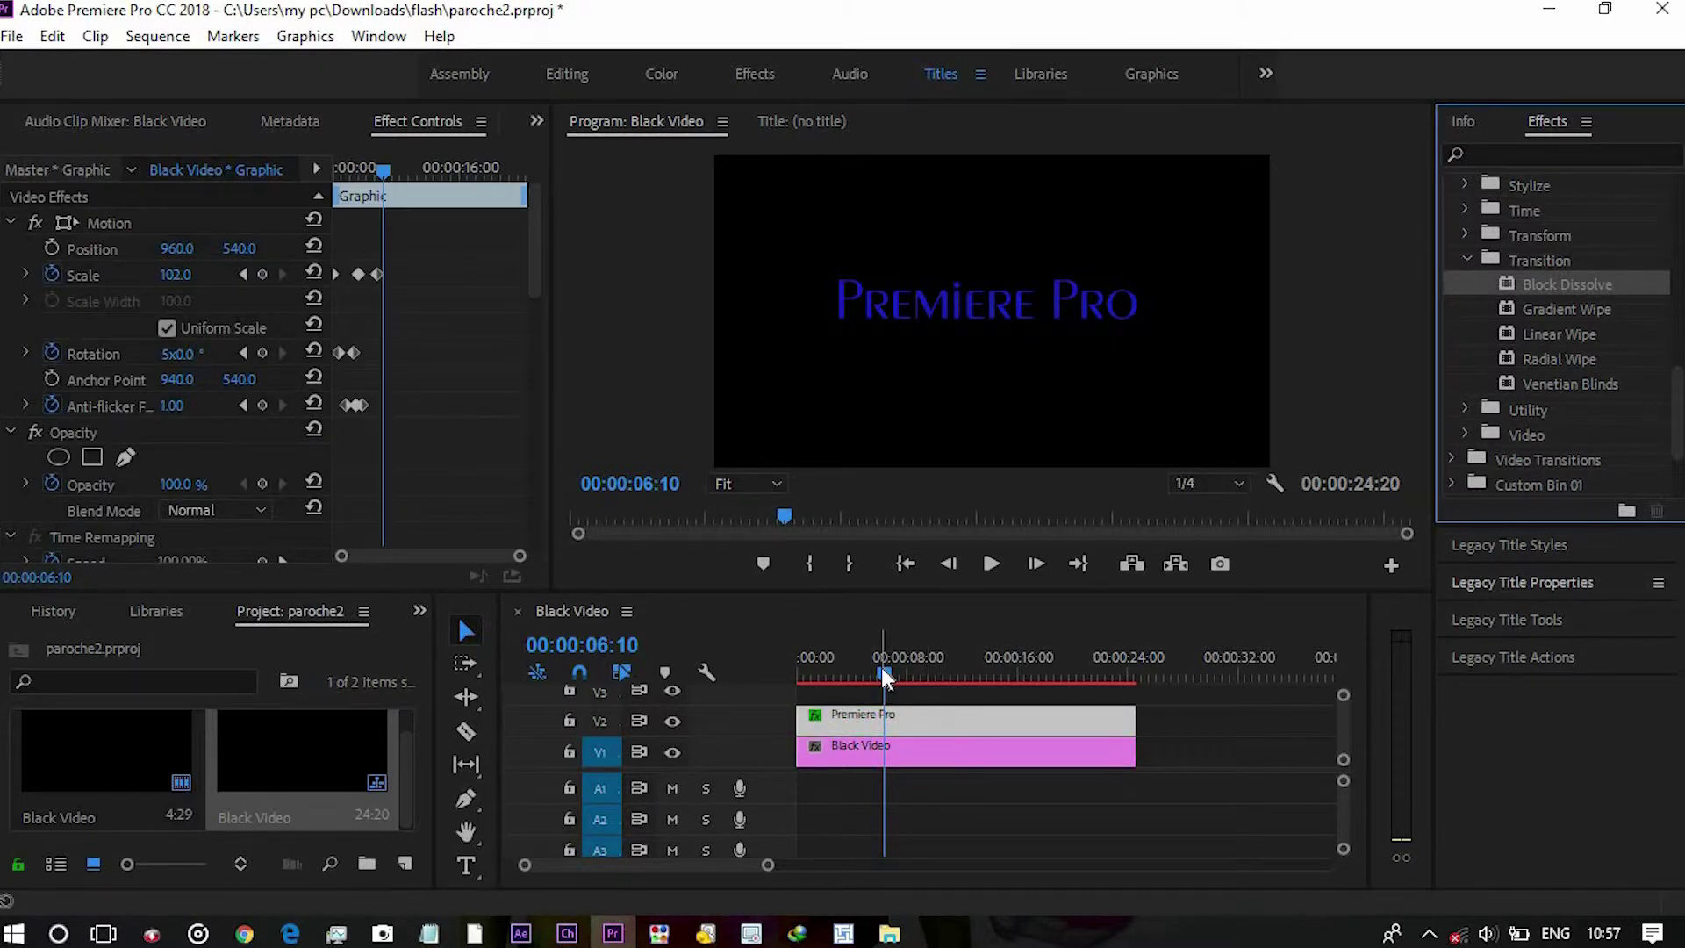
drag(887, 683, 911, 681)
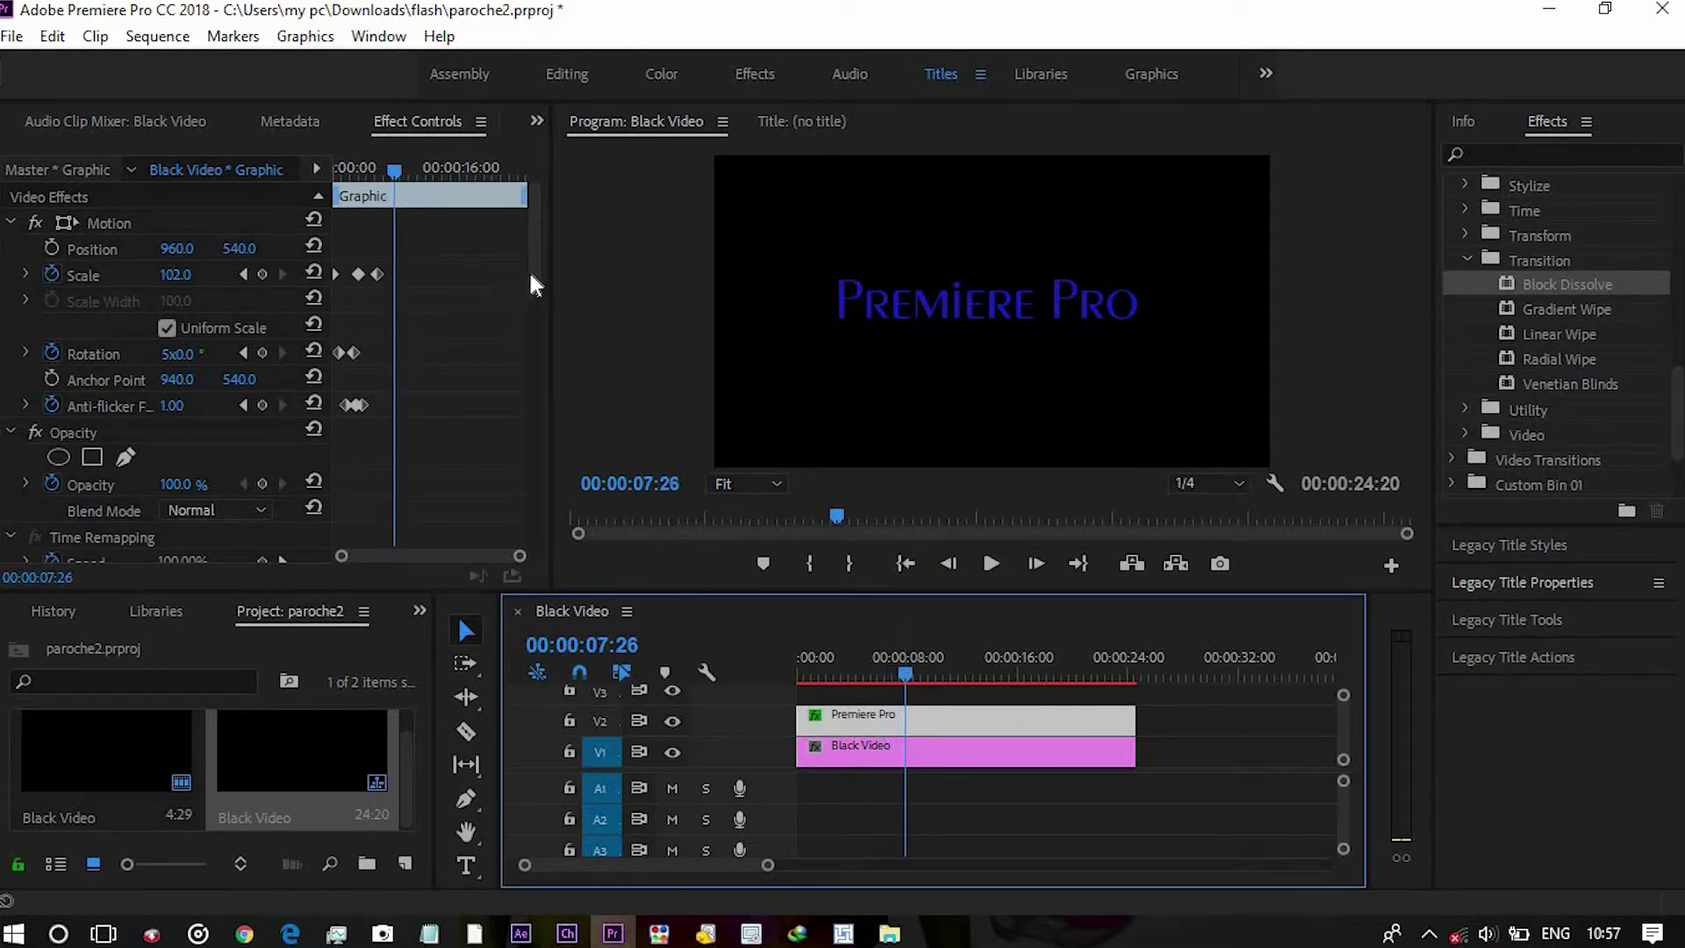
Reveal Block Dissolve's Transition Completion, Block Width and Block Height settings in Effect Controls.
drag(532, 292, 538, 330)
scroll(535, 329, down, 1)
scroll(536, 326, down, 1)
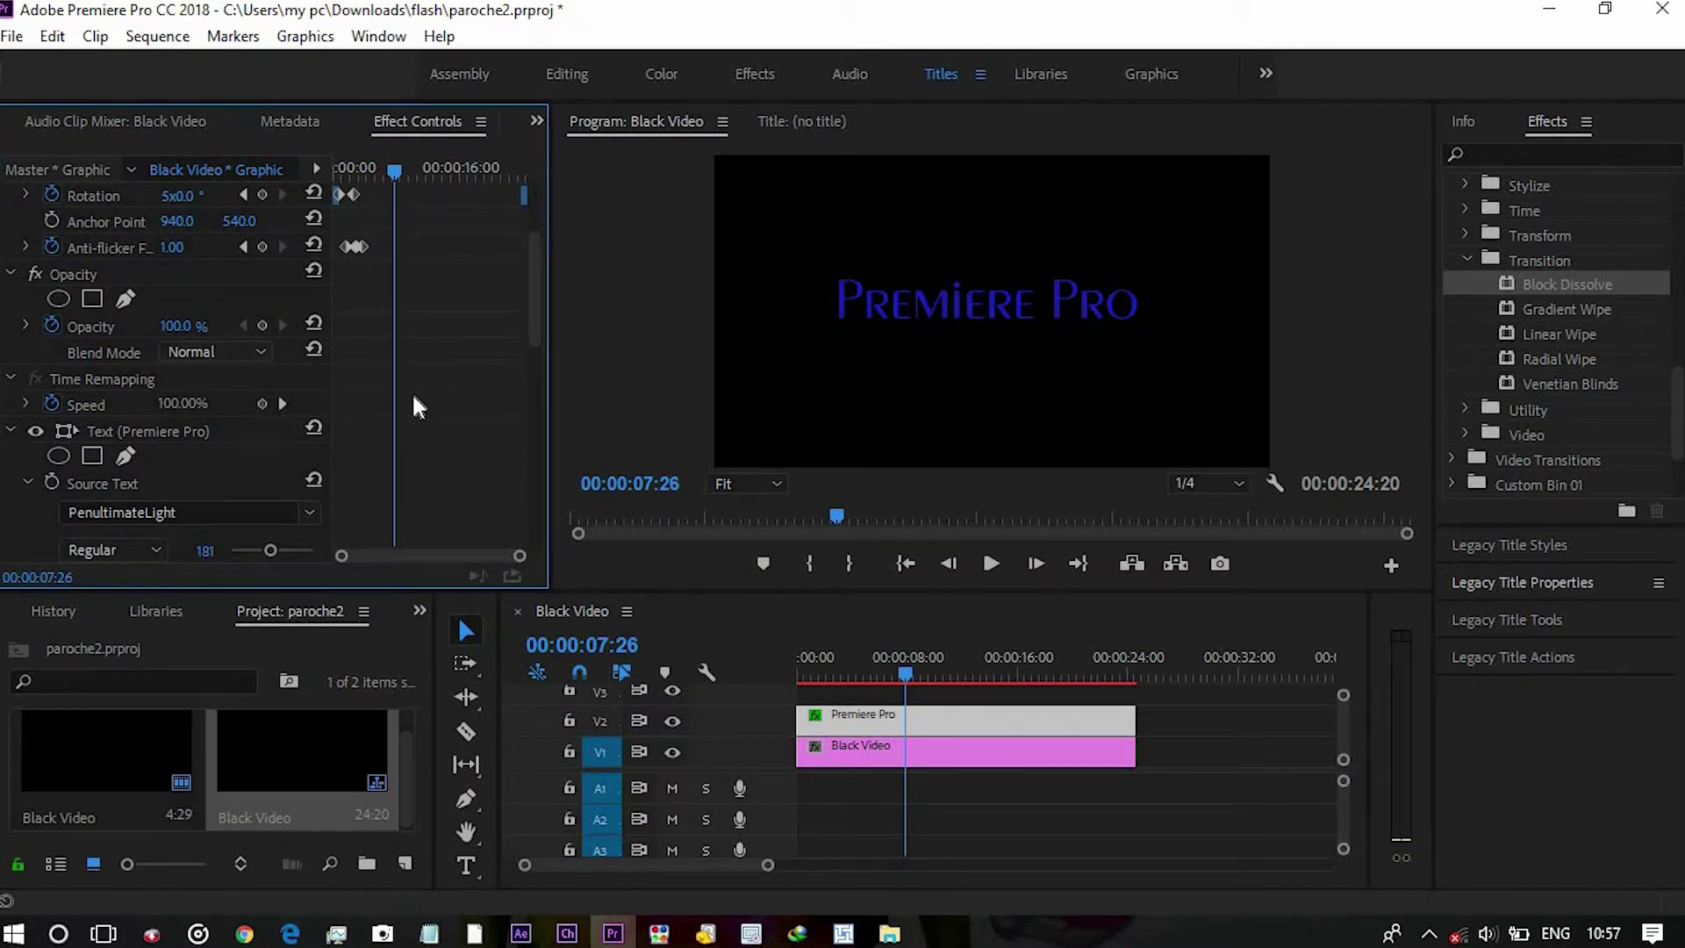
drag(536, 308, 541, 369)
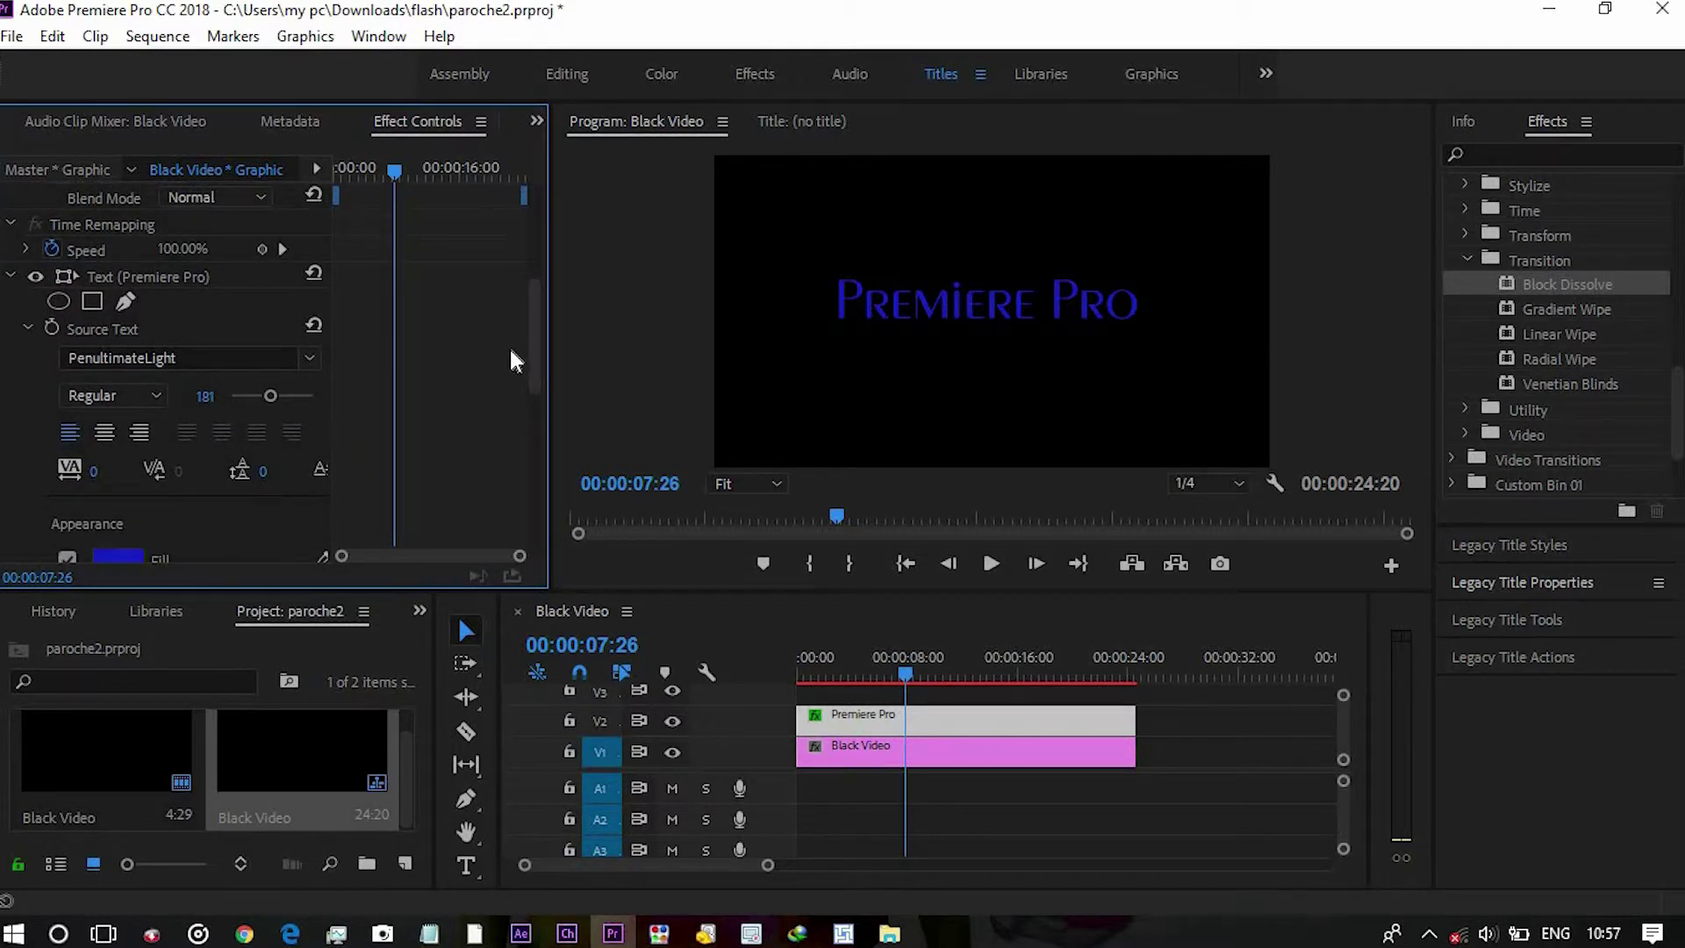
drag(536, 360, 537, 523)
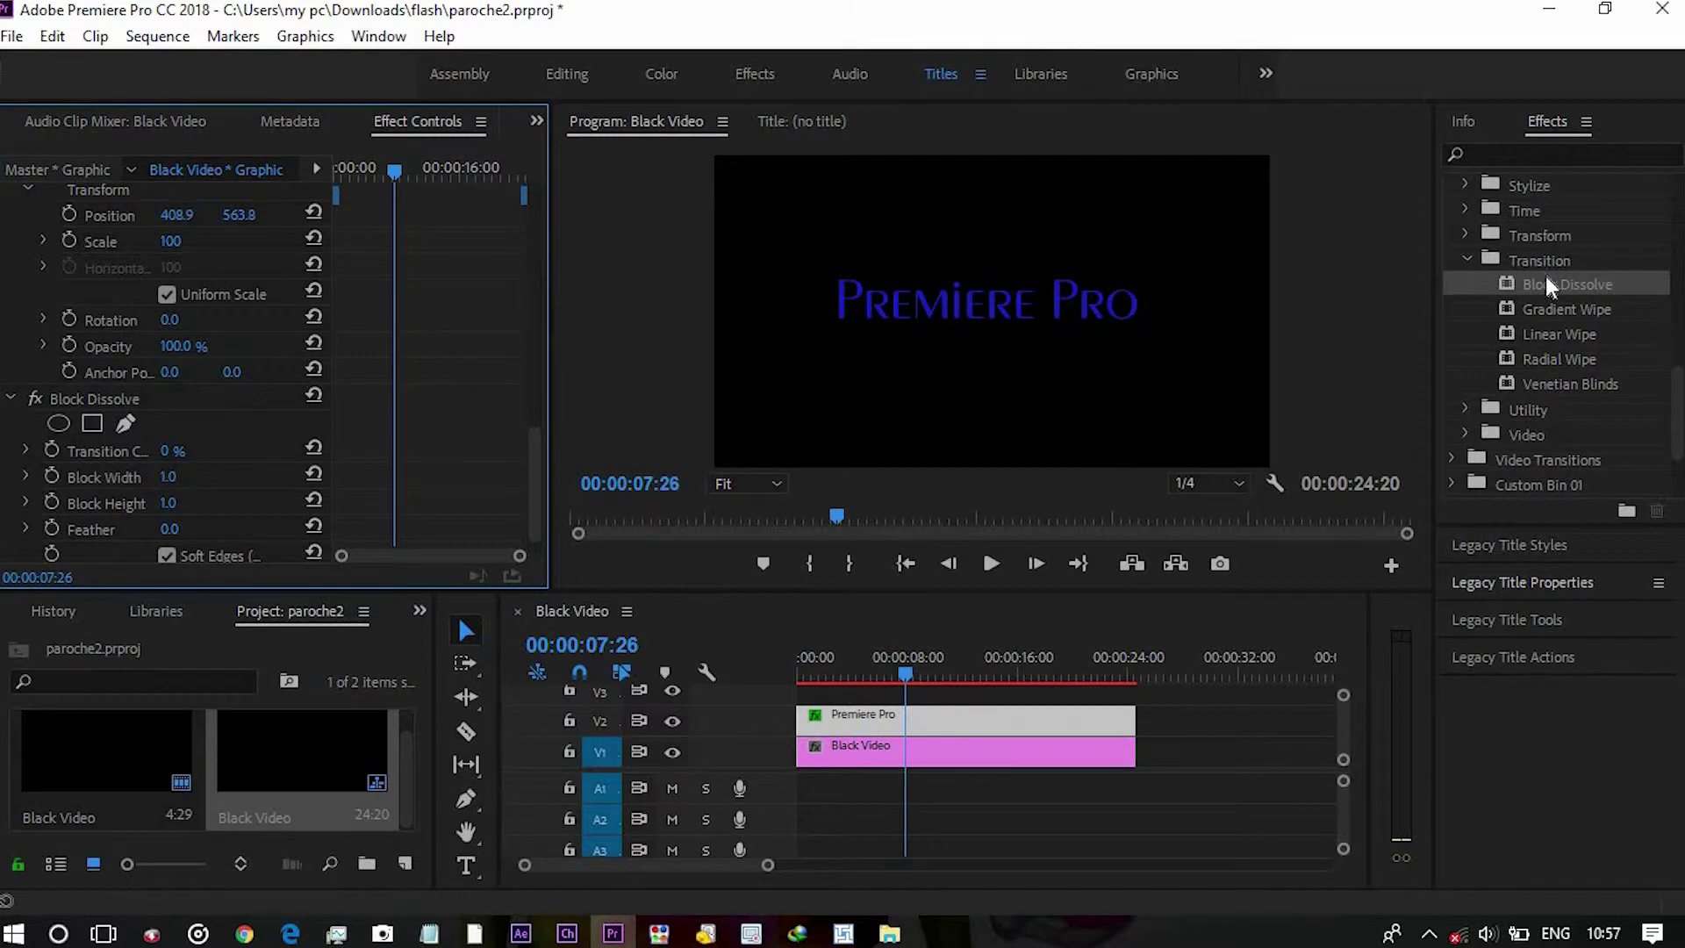
Keyframe Block Dissolve Transition Completion from 0% at 7:26 to 100% at 00:00:08:15.
click(52, 449)
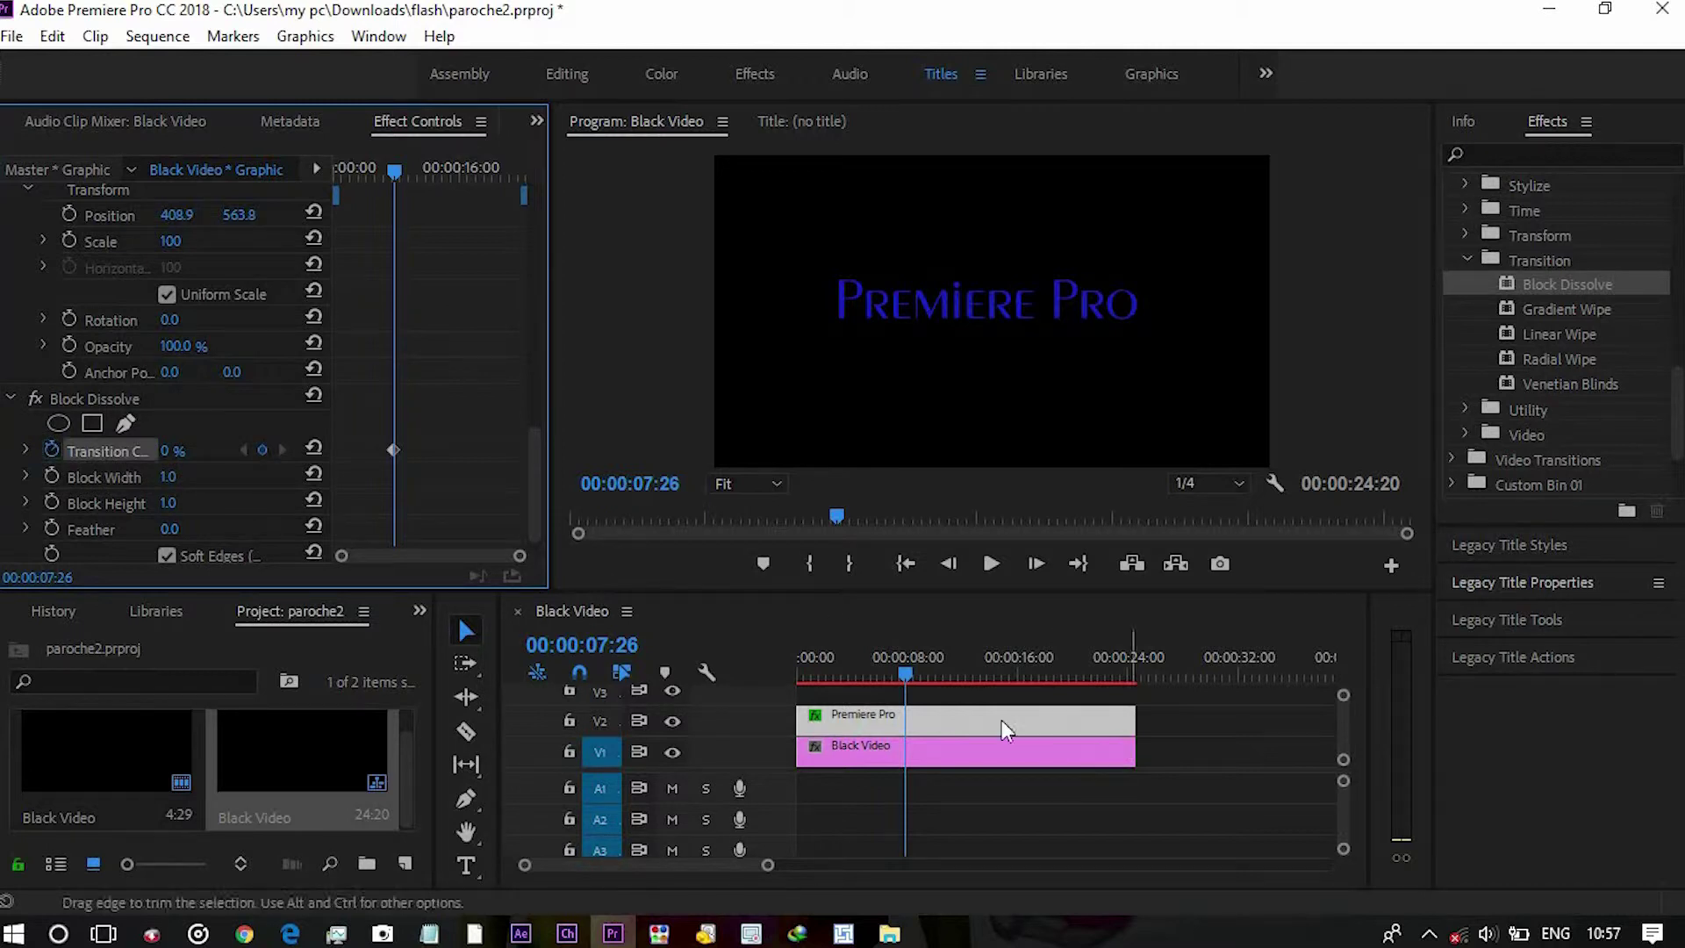
drag(908, 672, 914, 672)
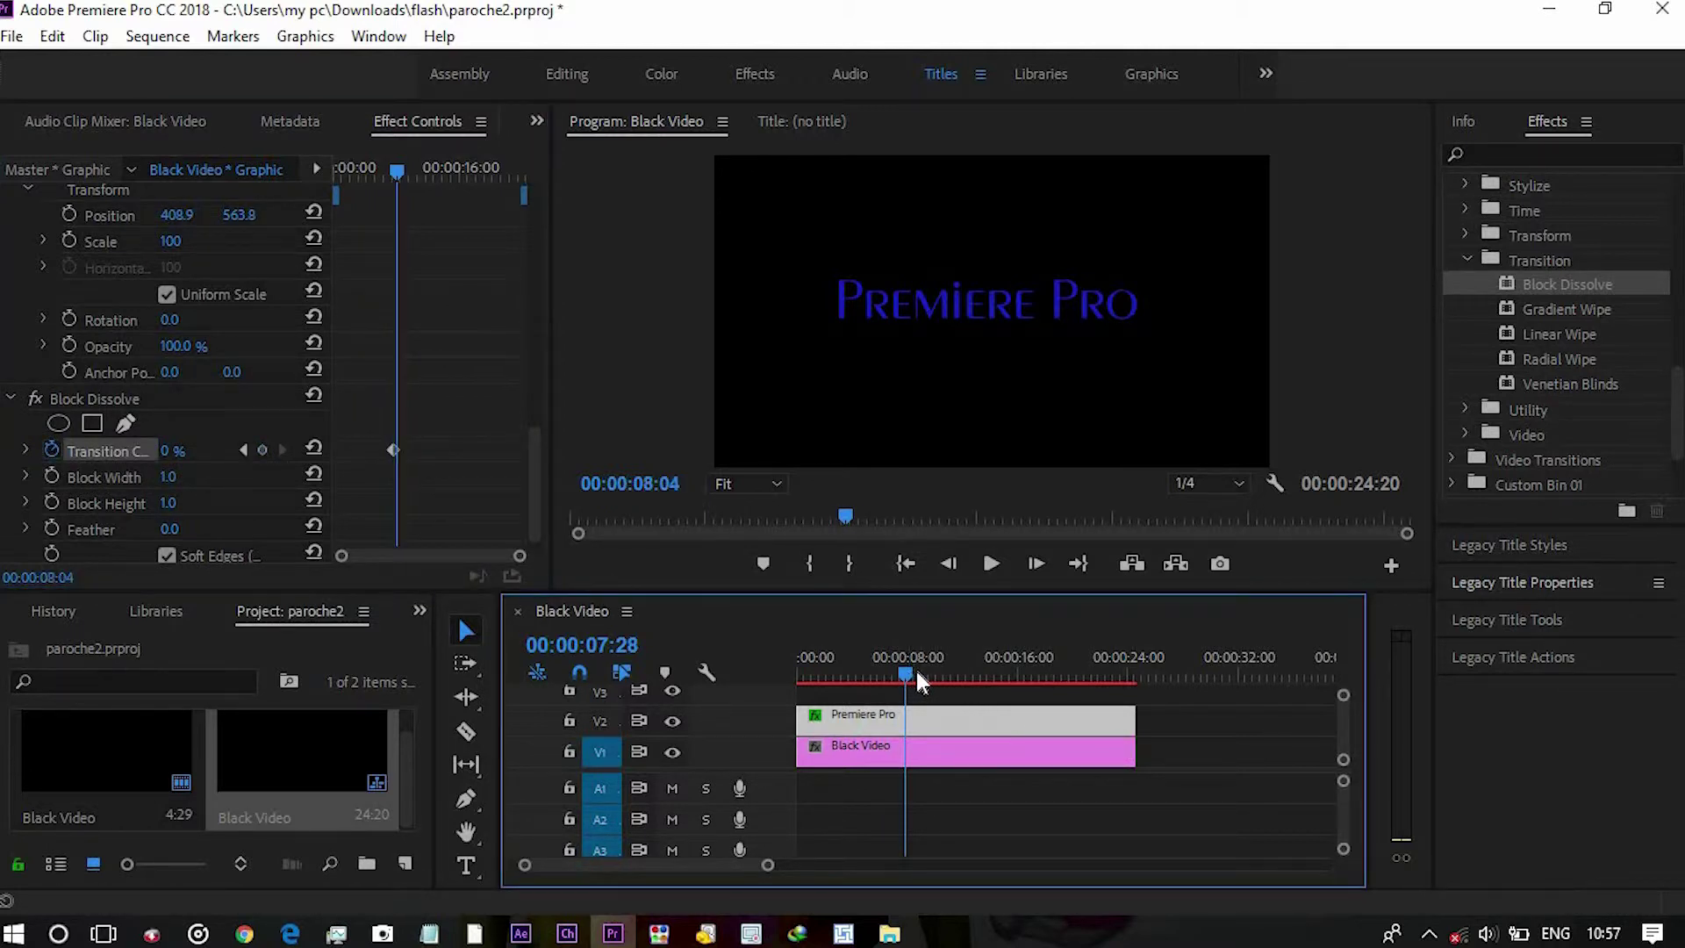
drag(173, 451, 453, 458)
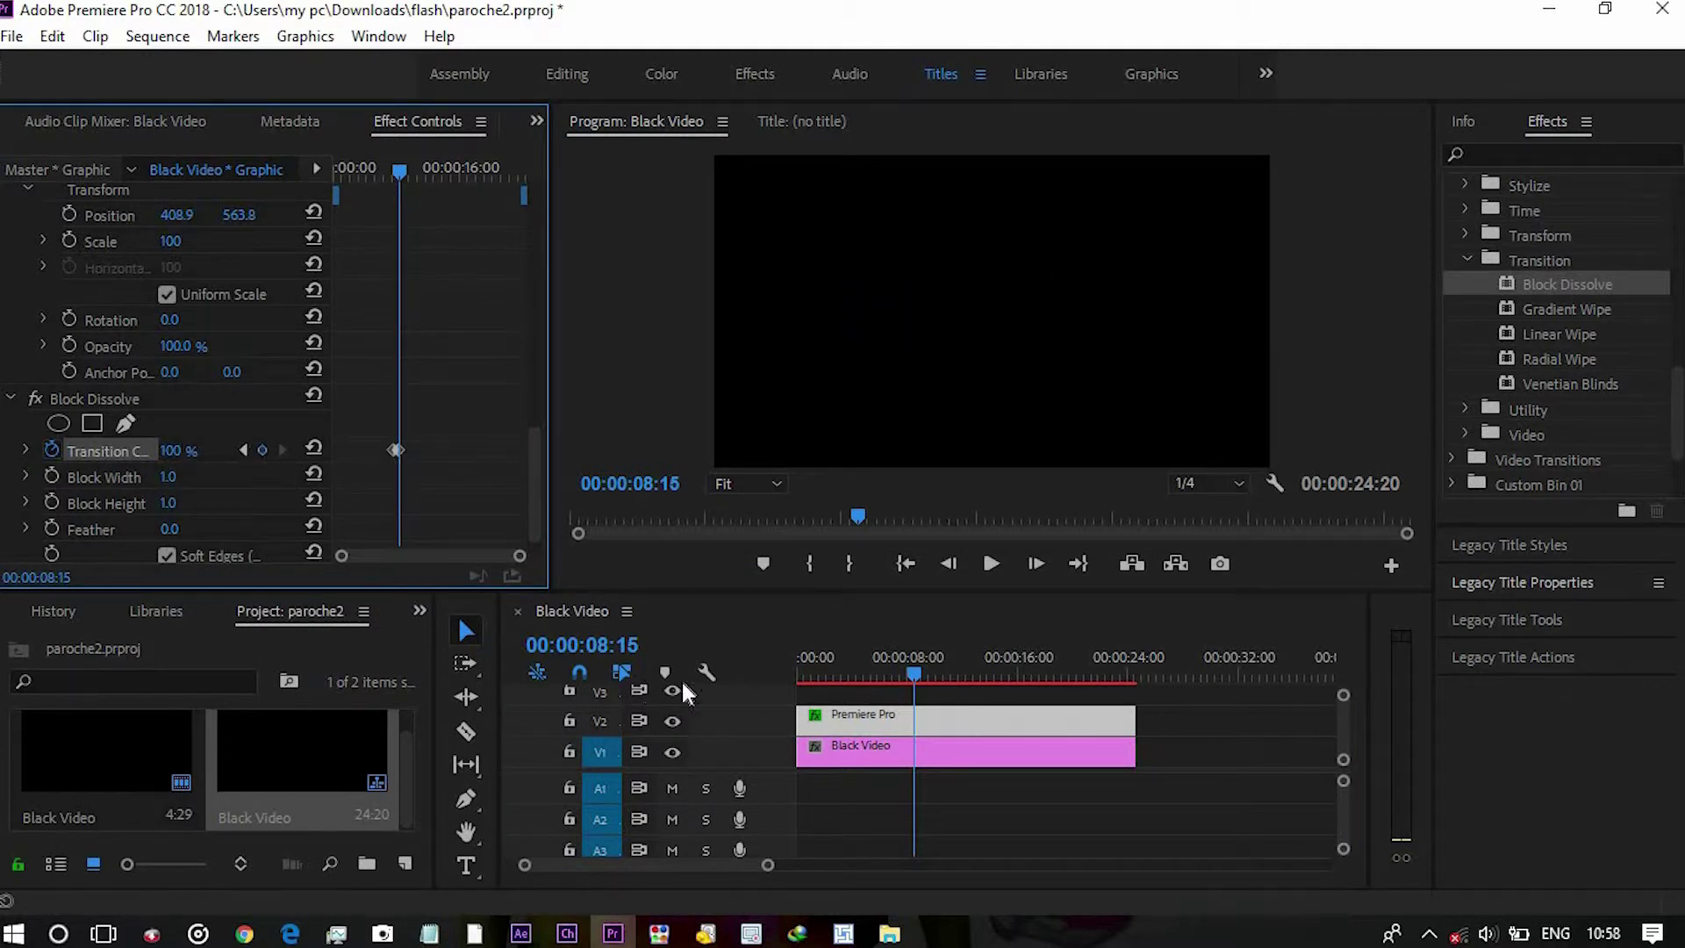
Play back the dissolve from before it starts, then bring Gradient Wipe onto the title clip.
click(881, 665)
key(space)
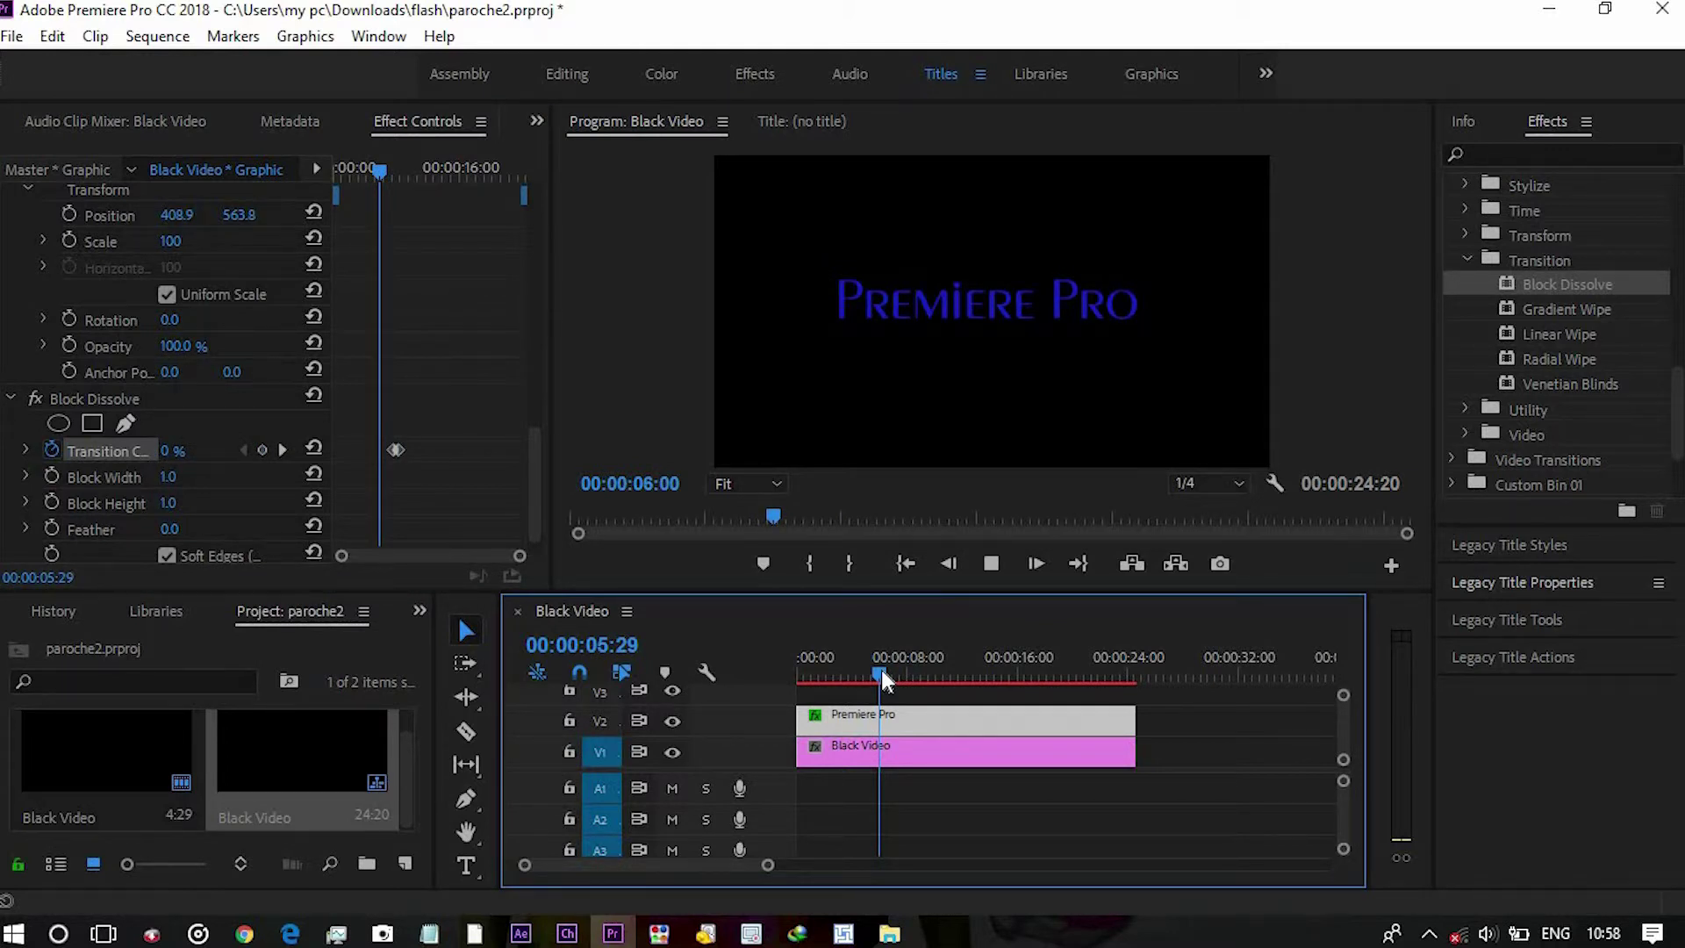
key(space)
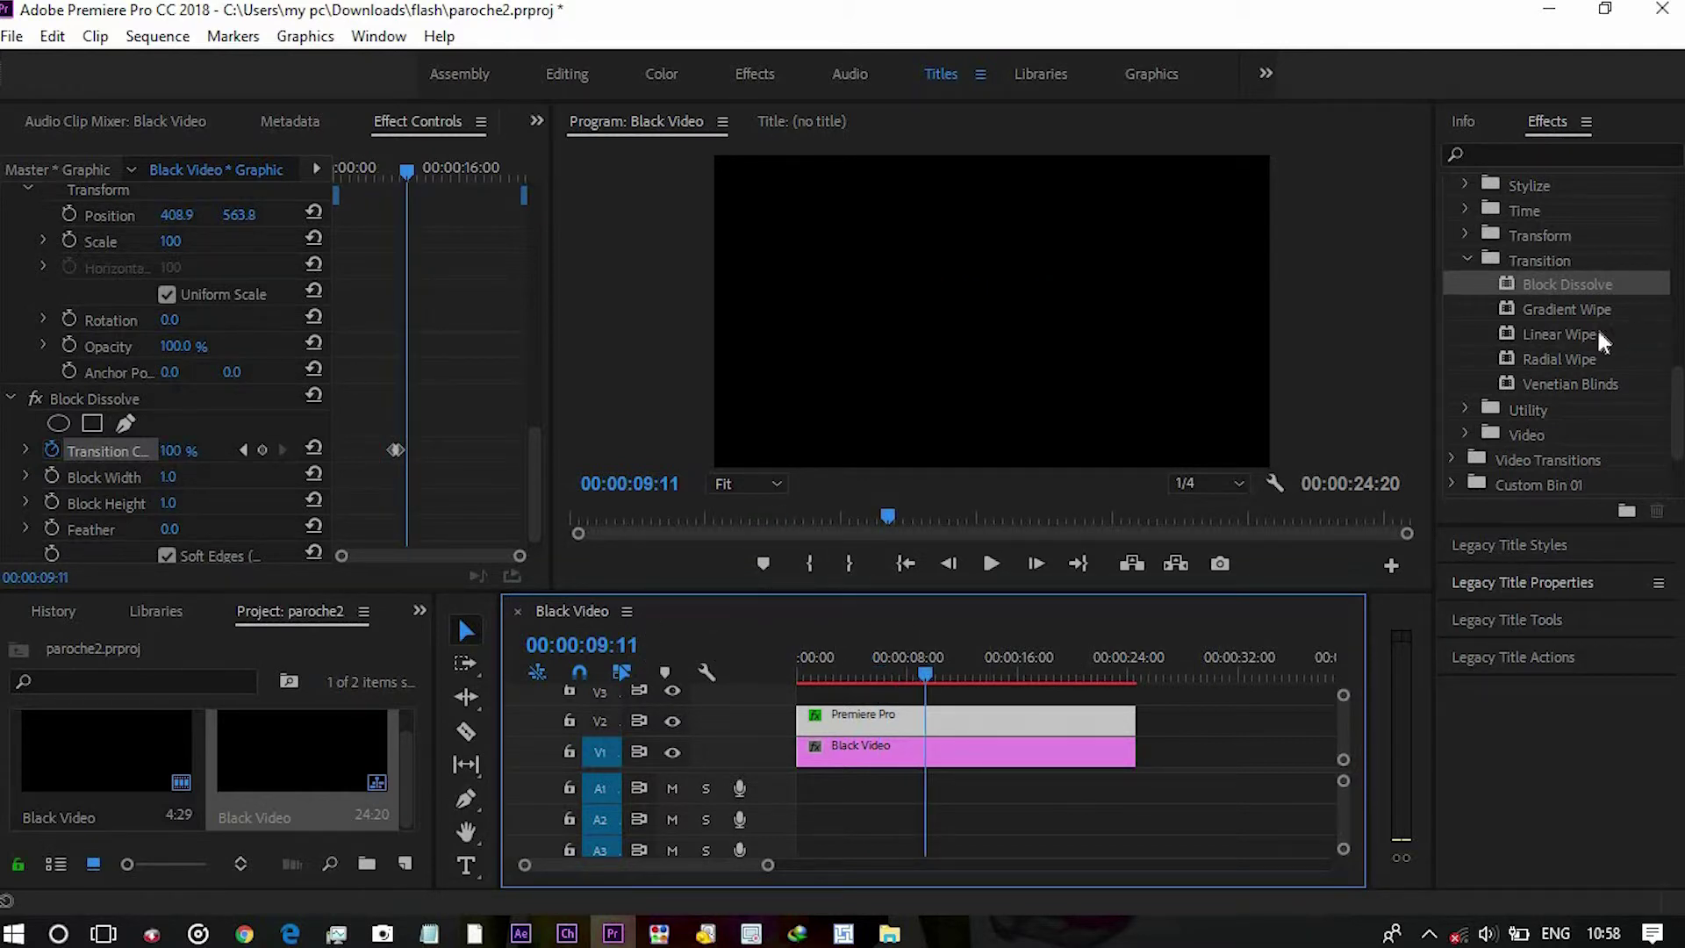
drag(1555, 309, 976, 728)
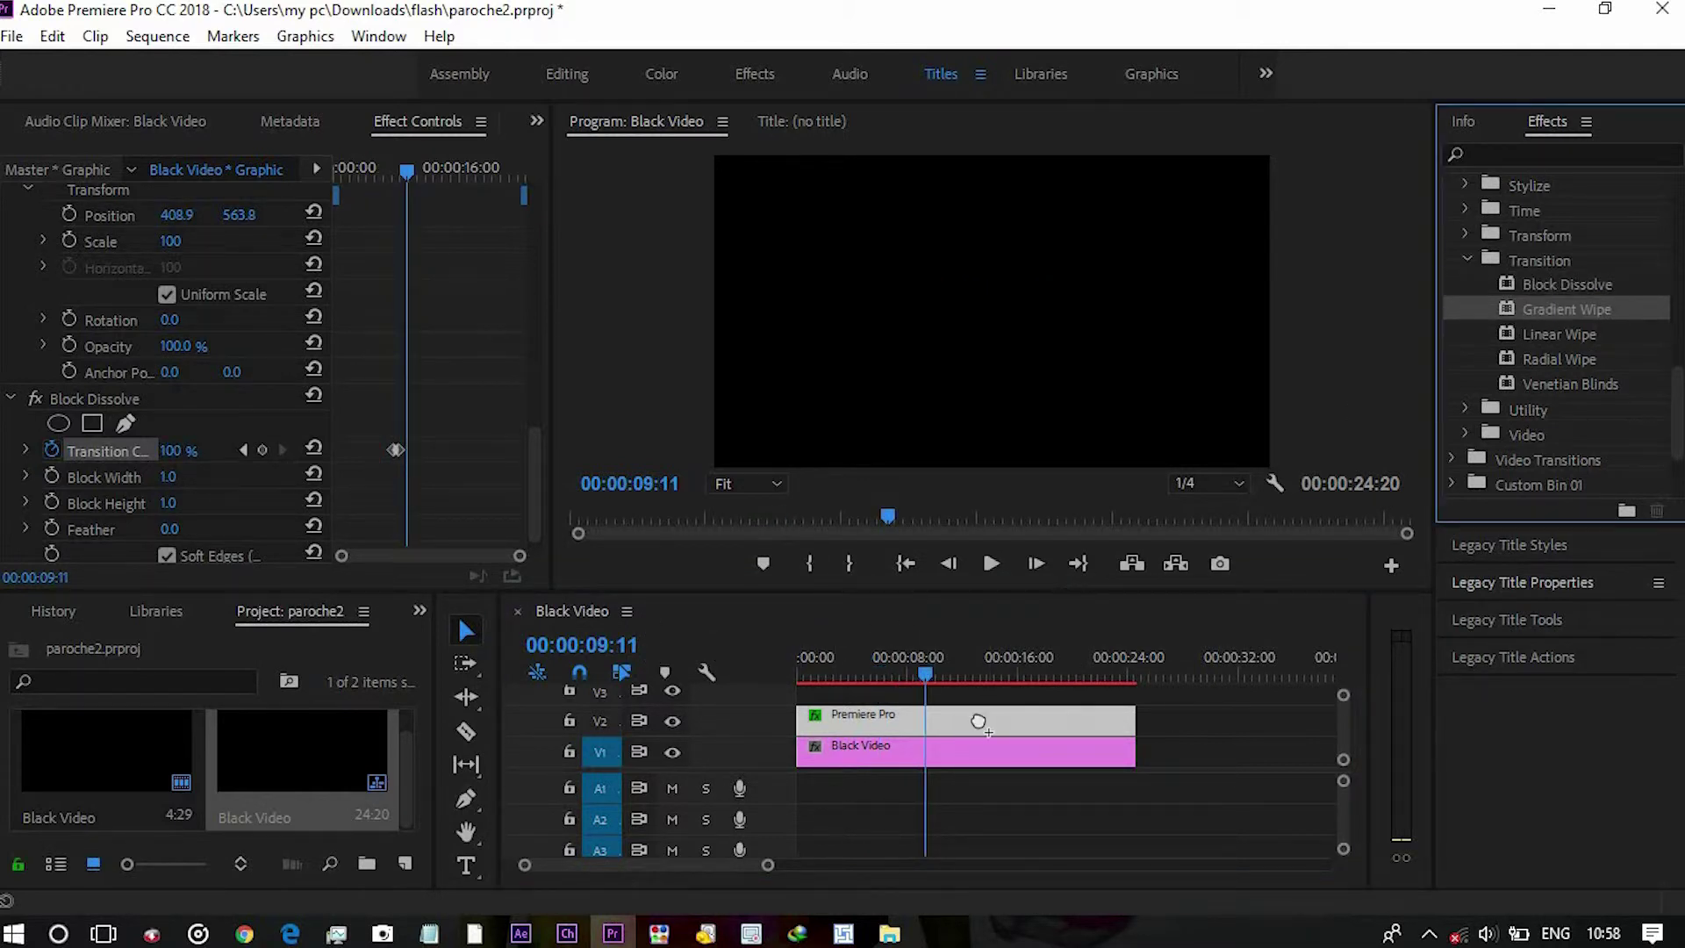
Drop Gradient Wipe on the V2 title clip and add a 0% Transition Completion keyframe at 9:11.
drag(977, 723, 976, 723)
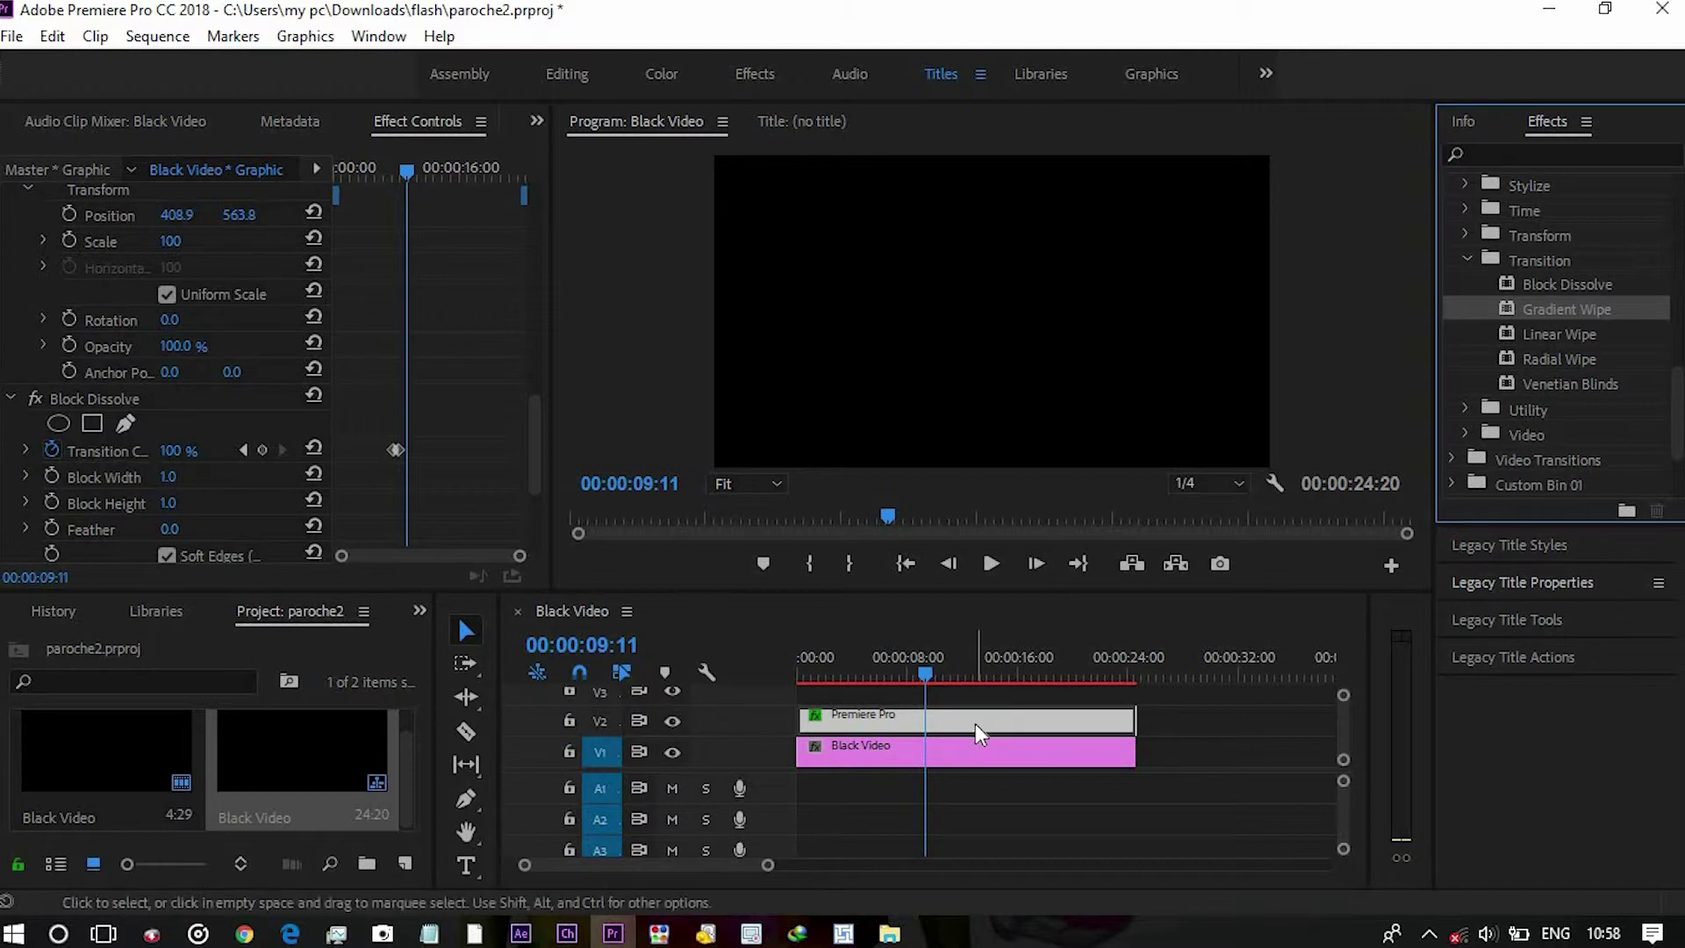
drag(534, 442, 535, 532)
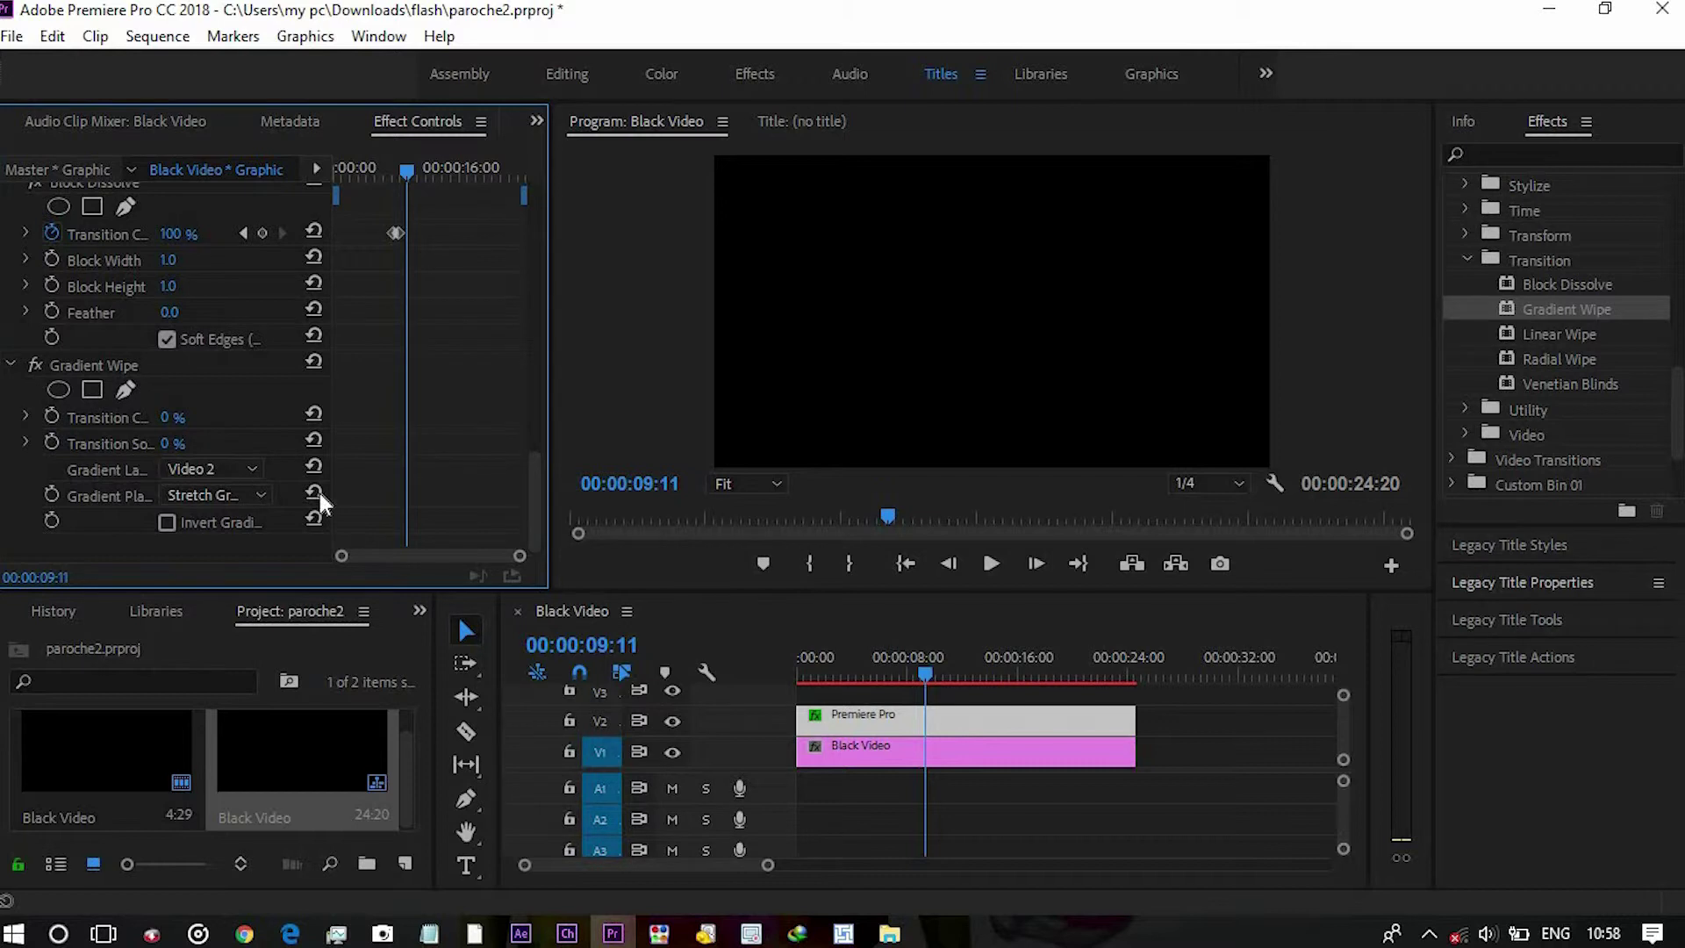
click(51, 418)
Try Gradient Wipe completion at 100% near 10:03, revert it to 0%, and scrub back to preview.
drag(931, 673, 935, 672)
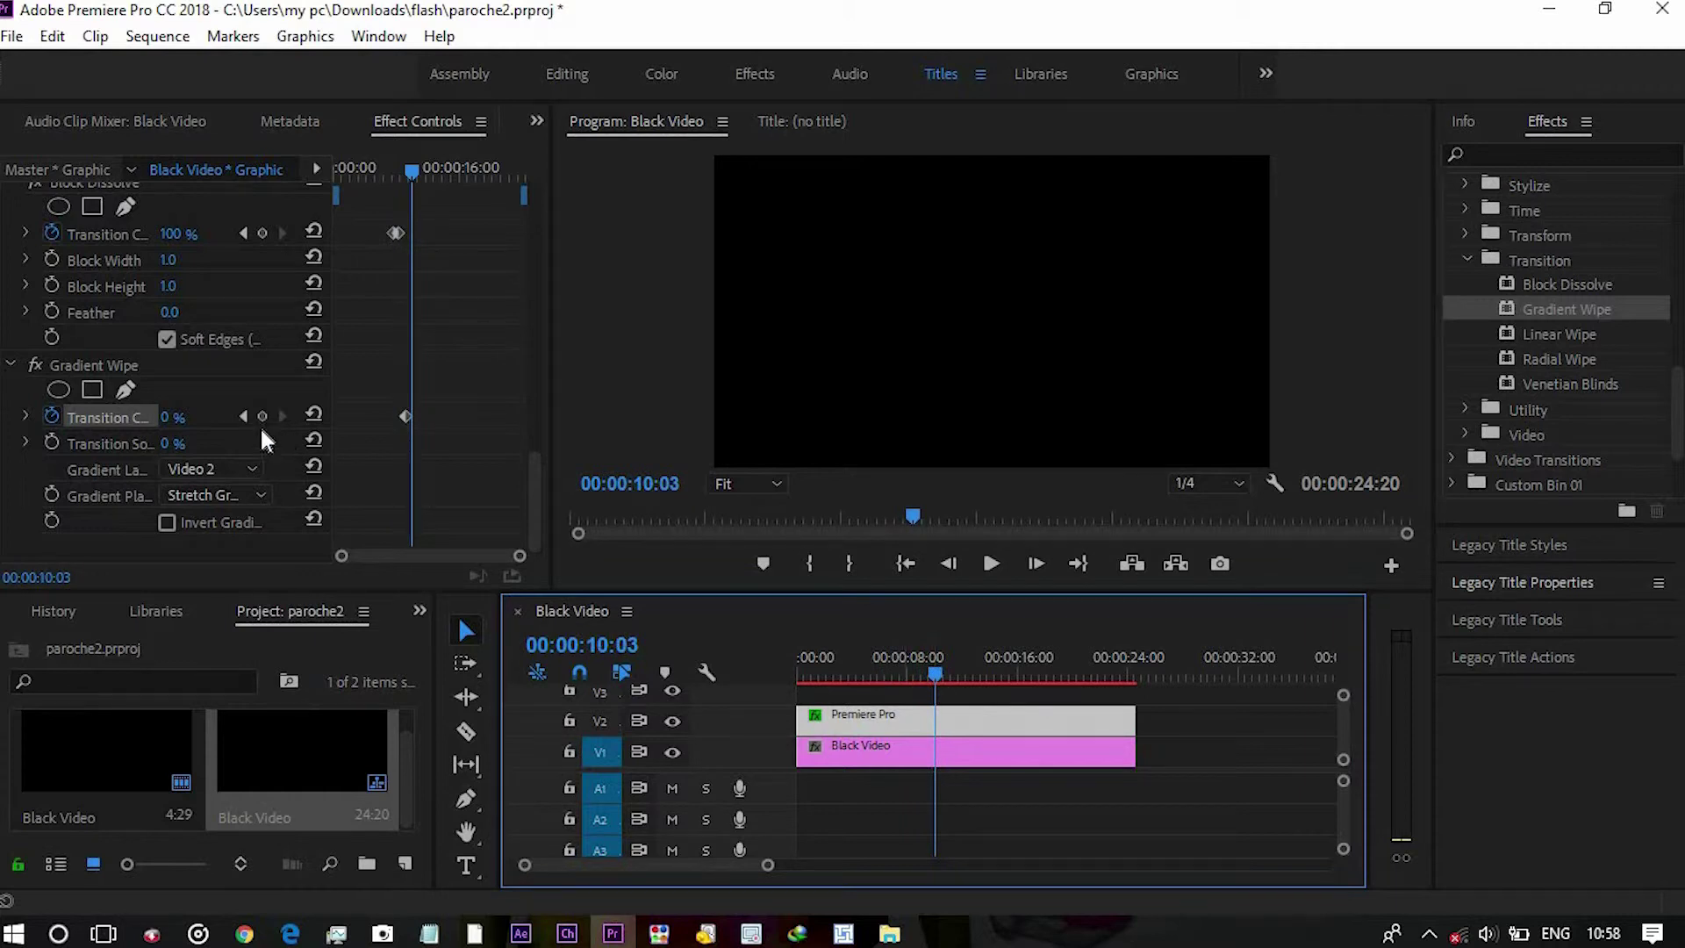
drag(171, 418, 237, 419)
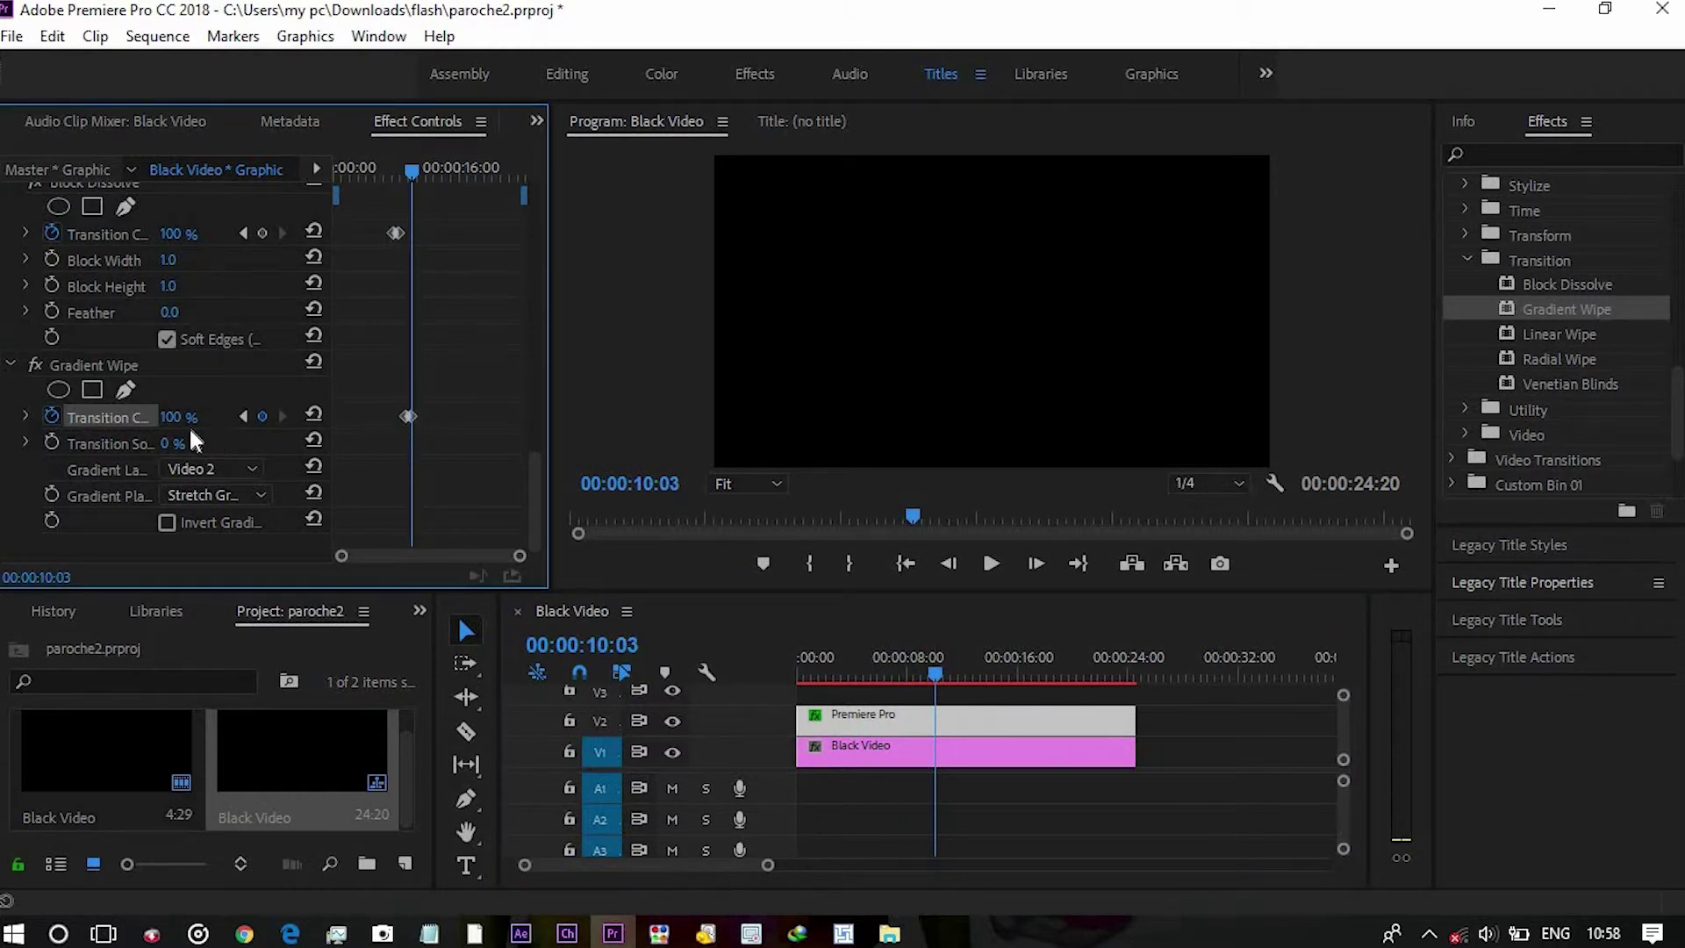
drag(184, 422, 83, 424)
drag(936, 678, 918, 676)
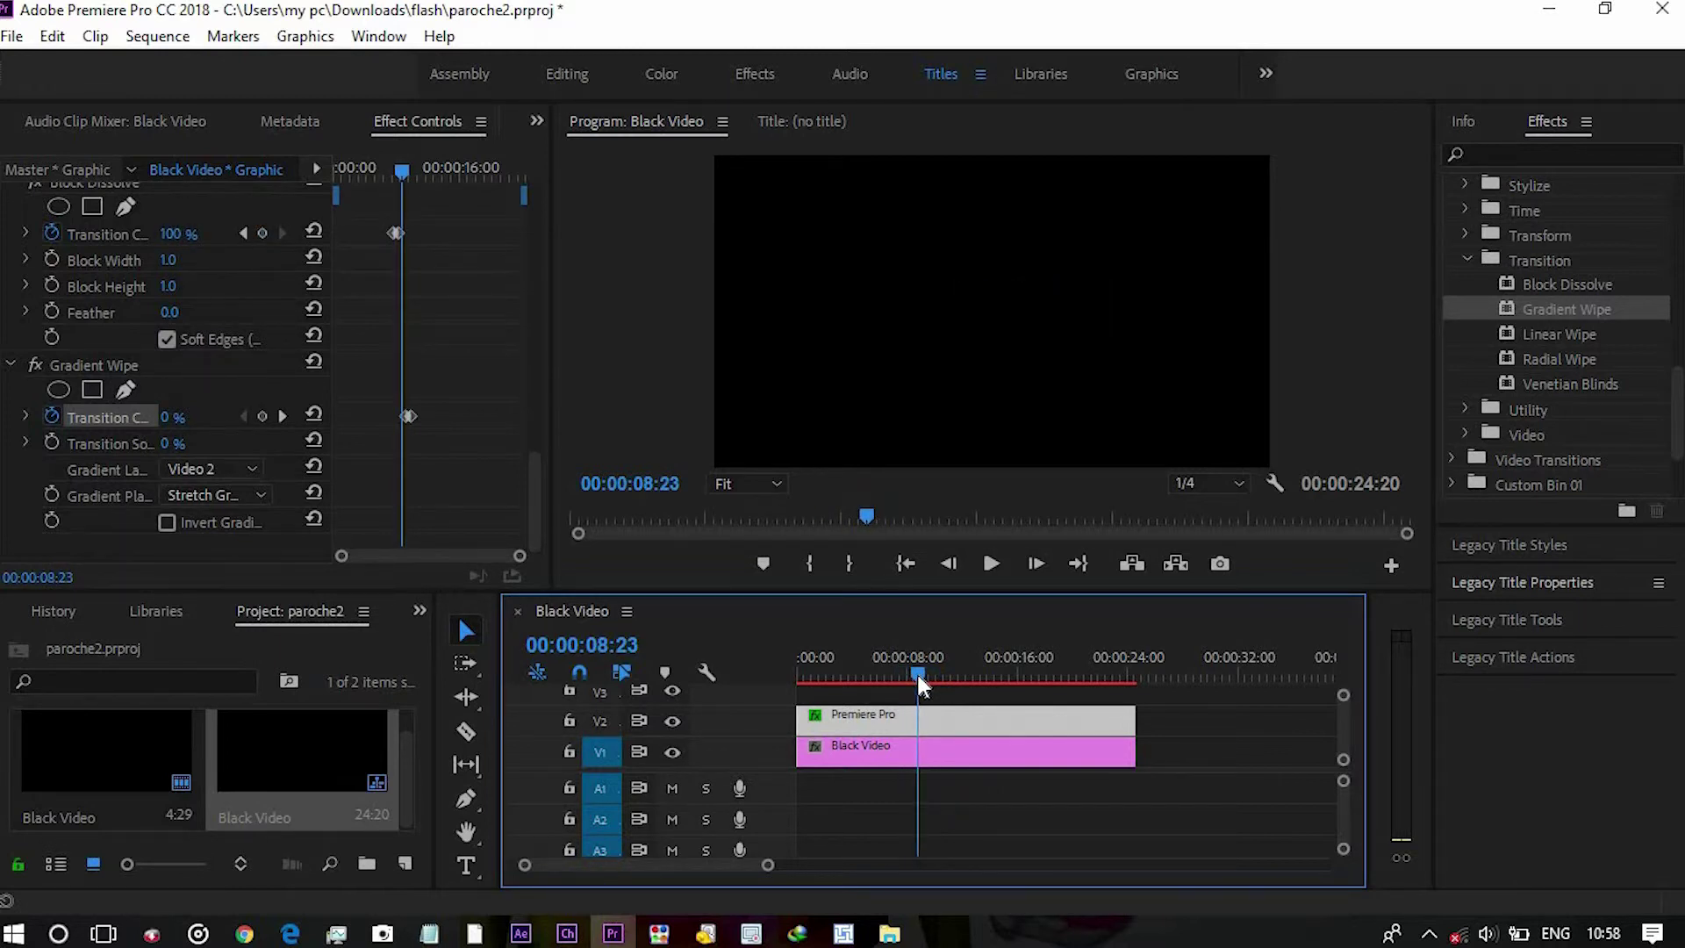
mouse_move(918, 676)
mouse_down()
mouse_move(903, 676)
mouse_move(954, 679)
mouse_up()
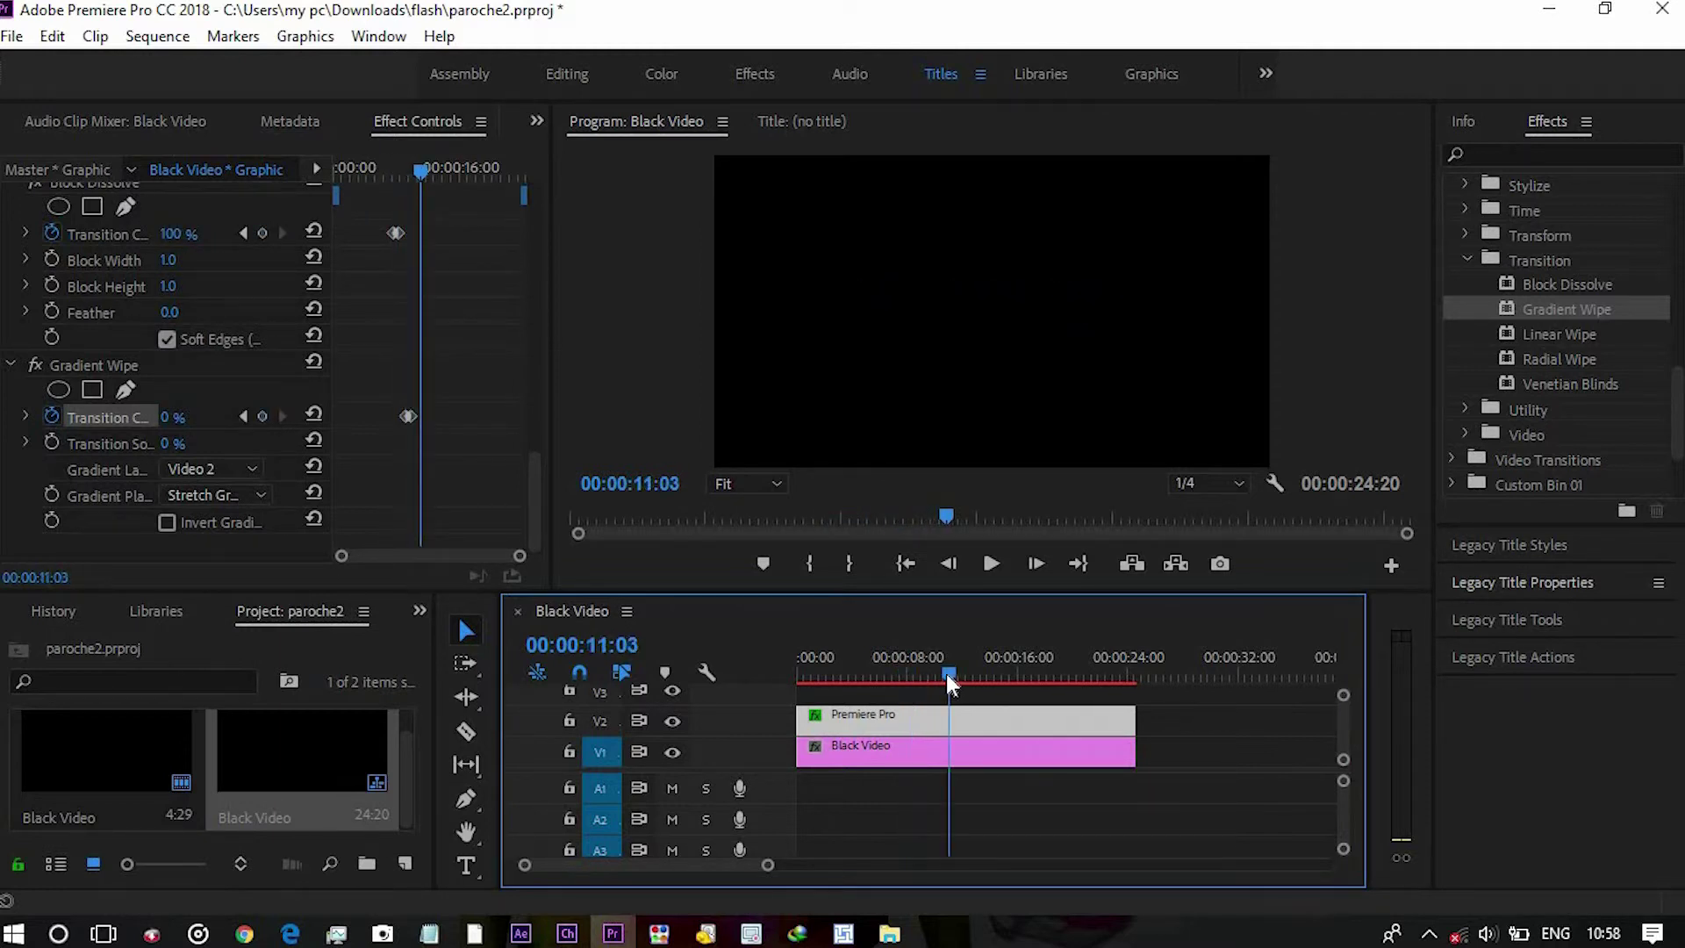
Set Gradient Wipe Transition Completion to 100 at 00:00:10:09 and scrub to preview the wipe.
drag(955, 685, 941, 687)
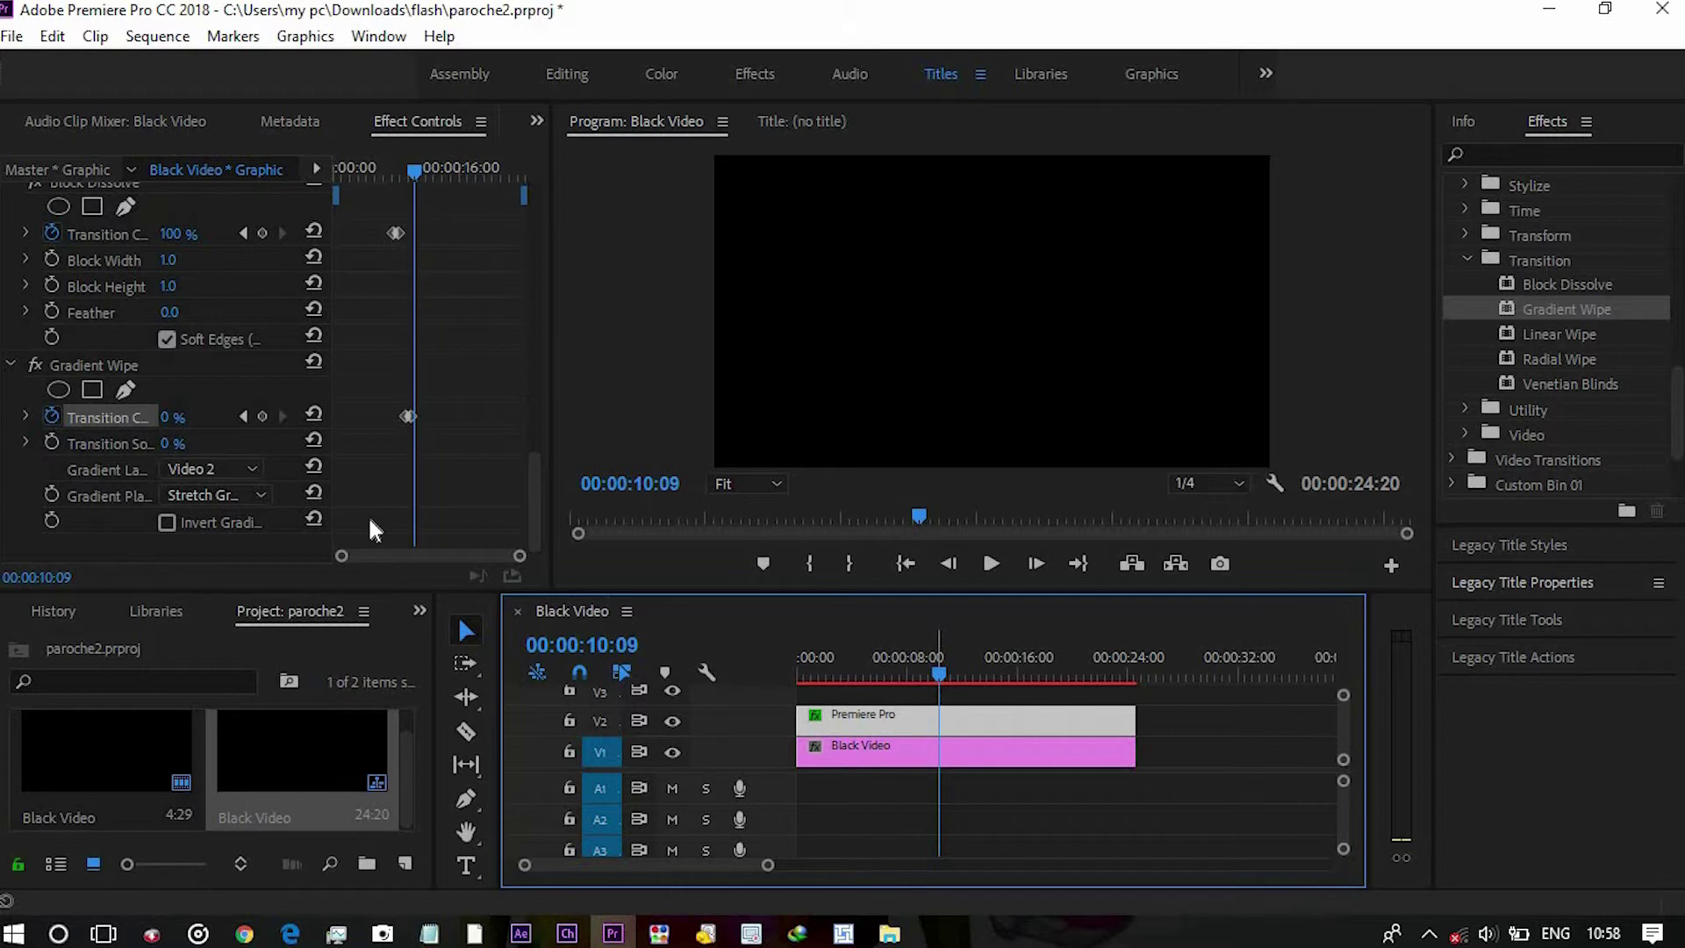
text(100)
key(Return)
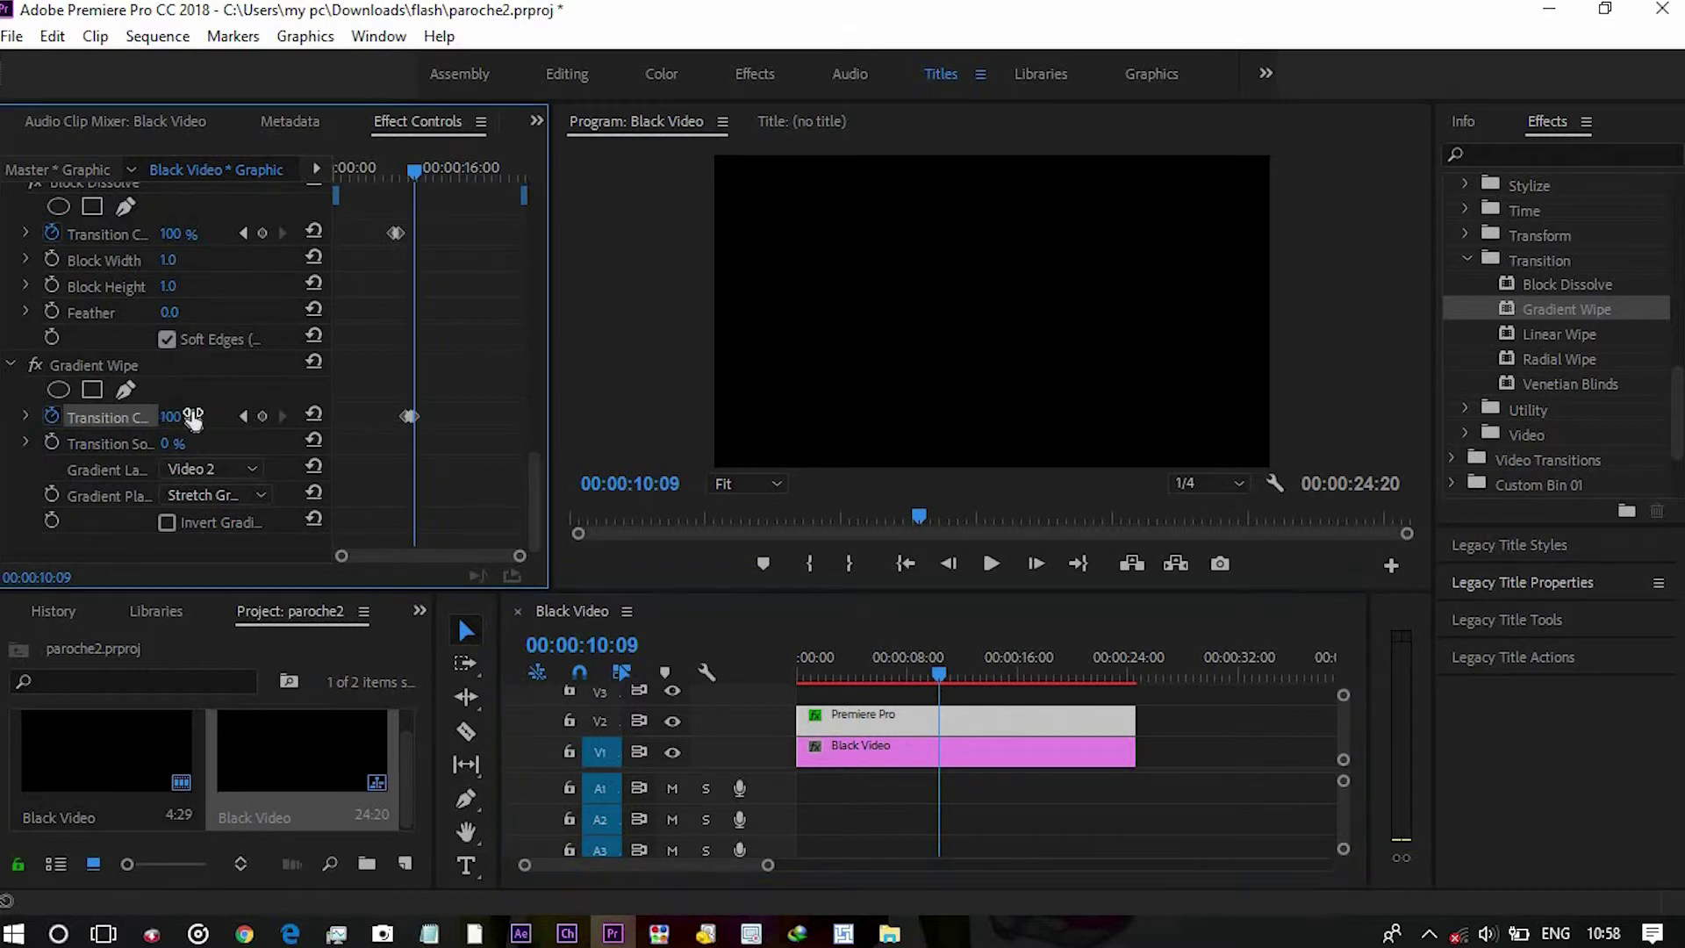
mouse_move(941, 684)
mouse_down()
mouse_move(957, 680)
mouse_move(902, 682)
mouse_move(915, 682)
mouse_up()
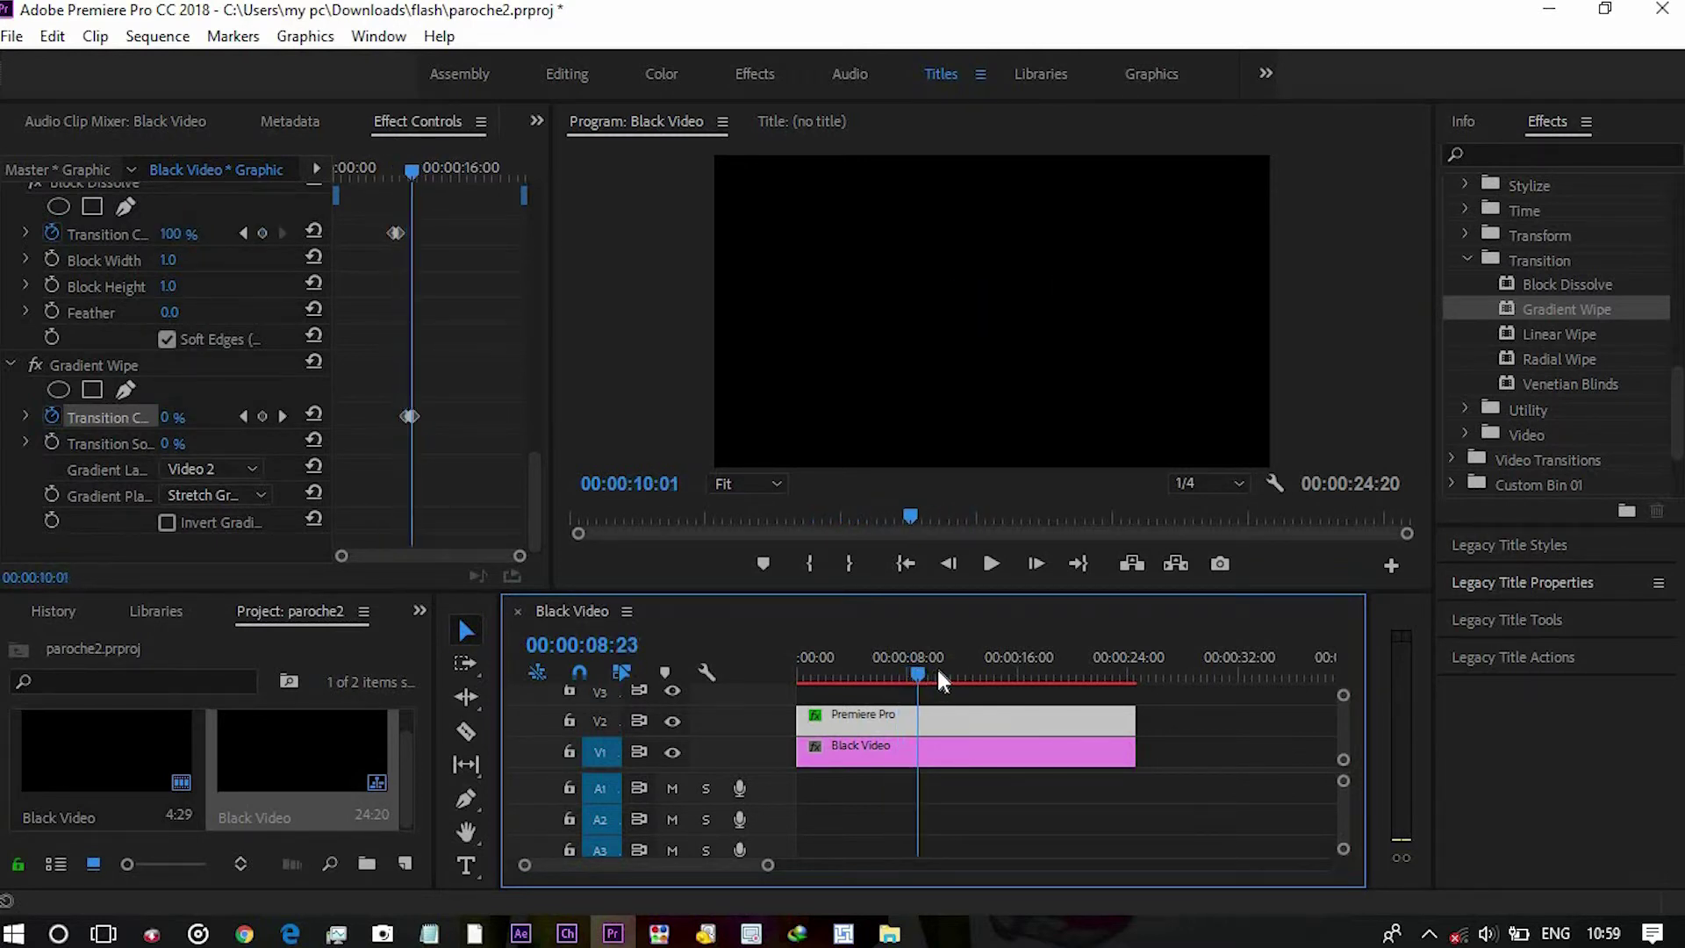
Shift a Gradient Wipe keyframe later, around 10:25, and scrub back to review the wipe.
drag(915, 683, 946, 681)
drag(410, 416, 456, 417)
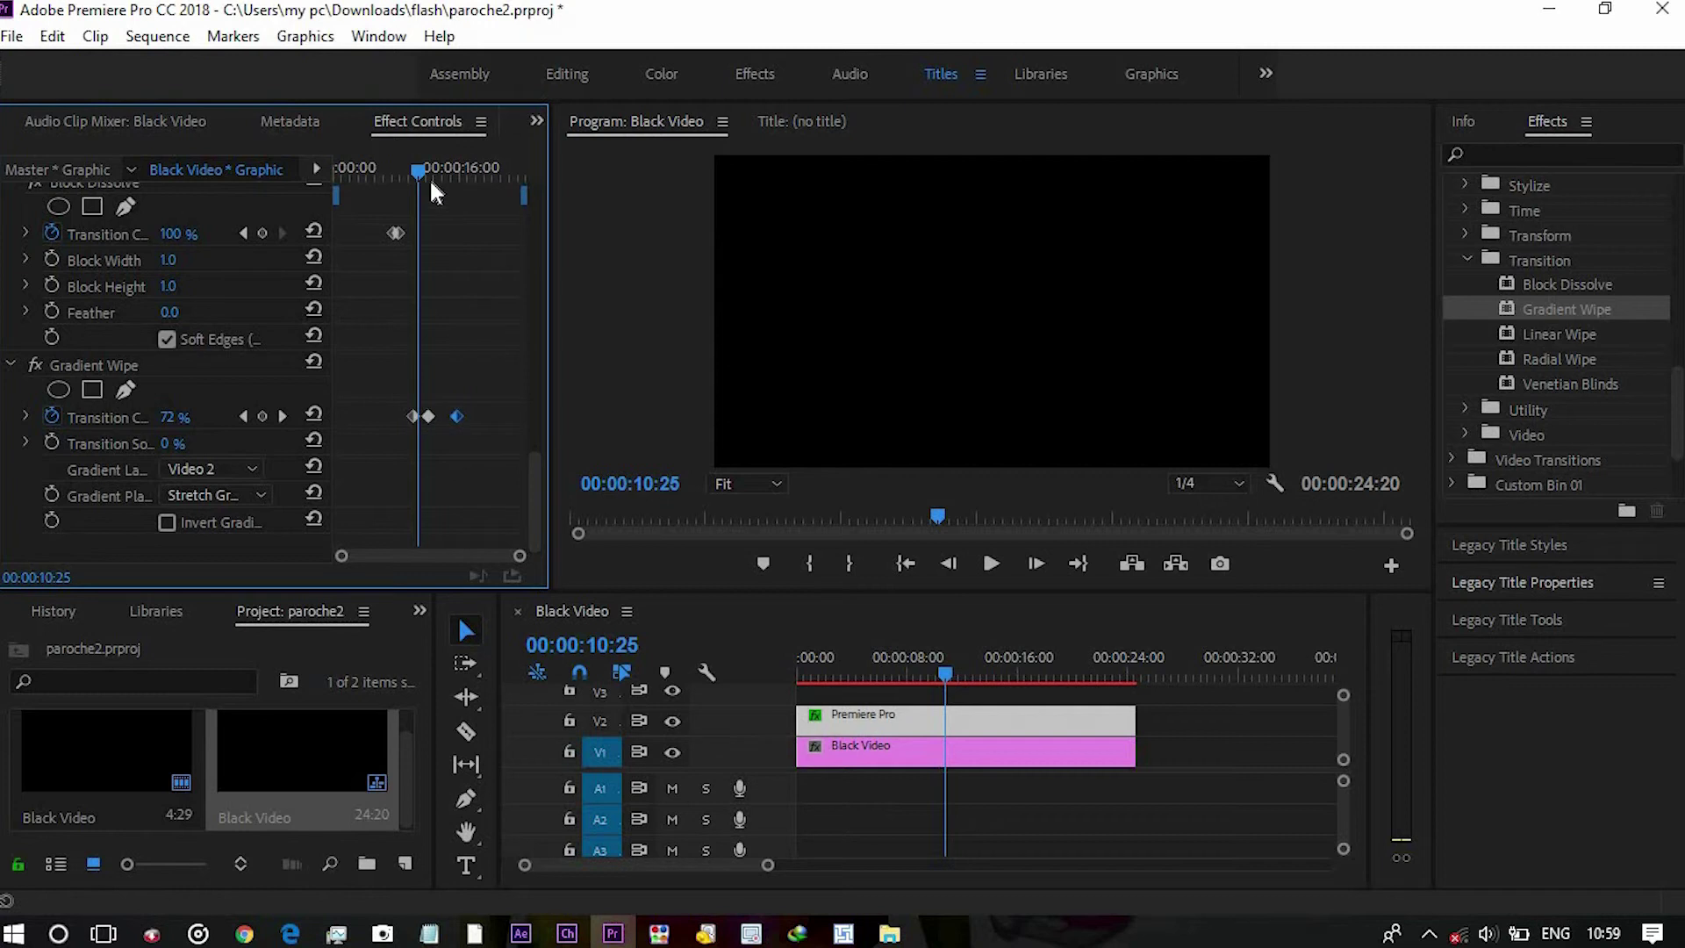
drag(430, 178, 396, 182)
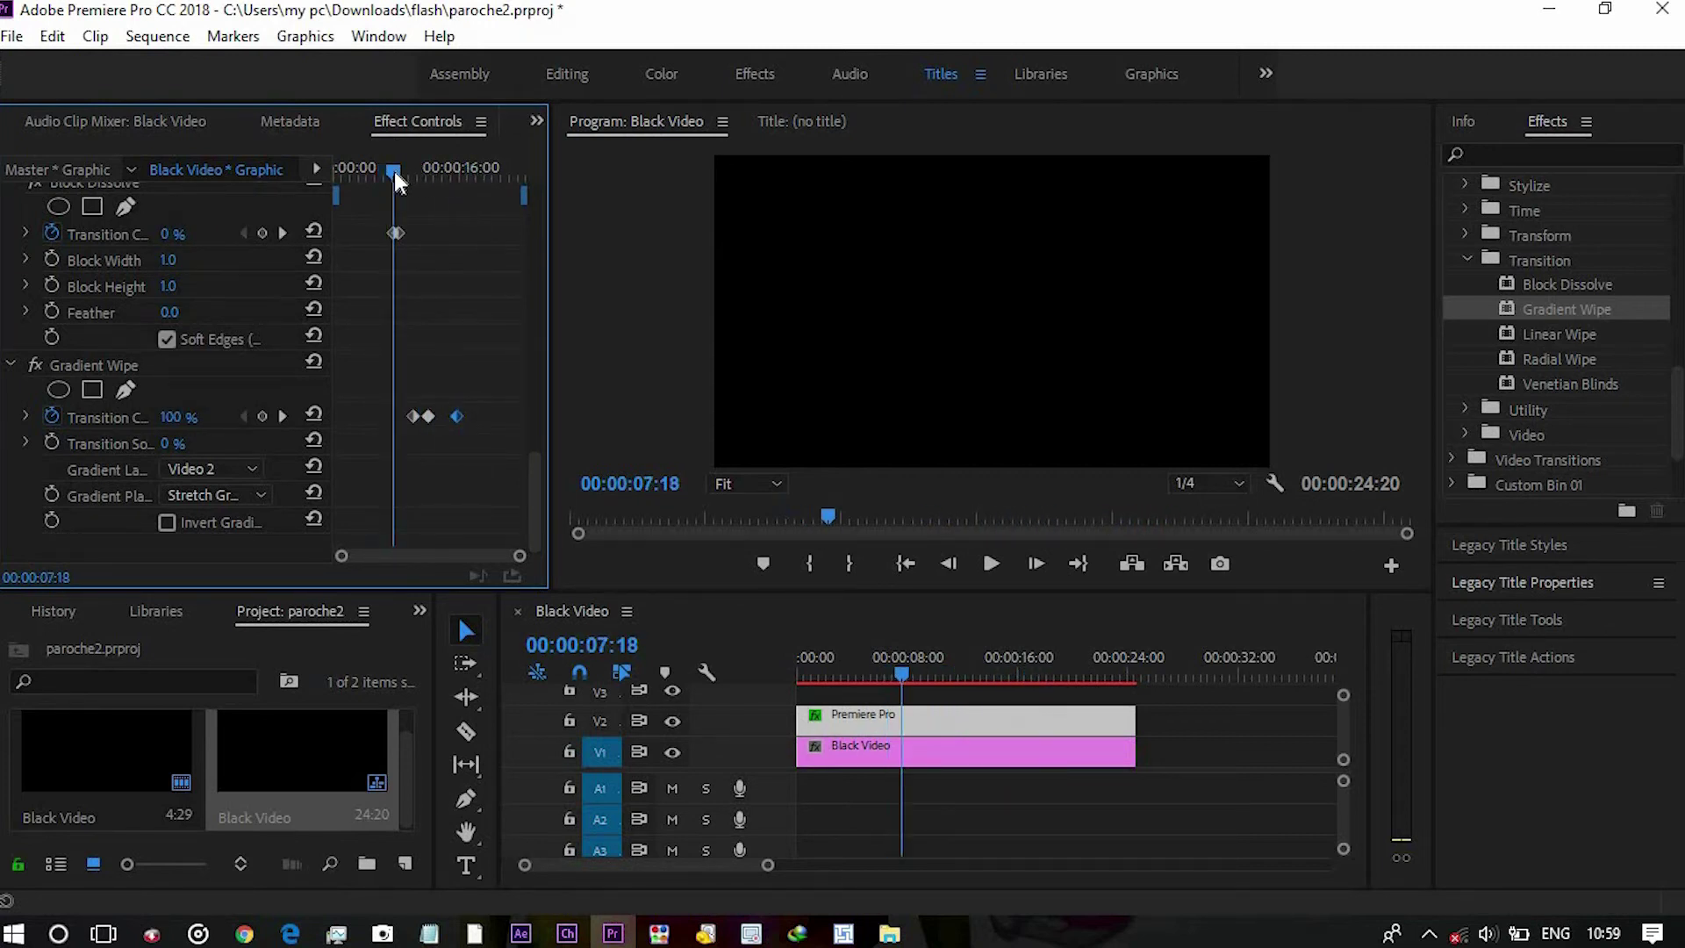
drag(397, 181, 368, 180)
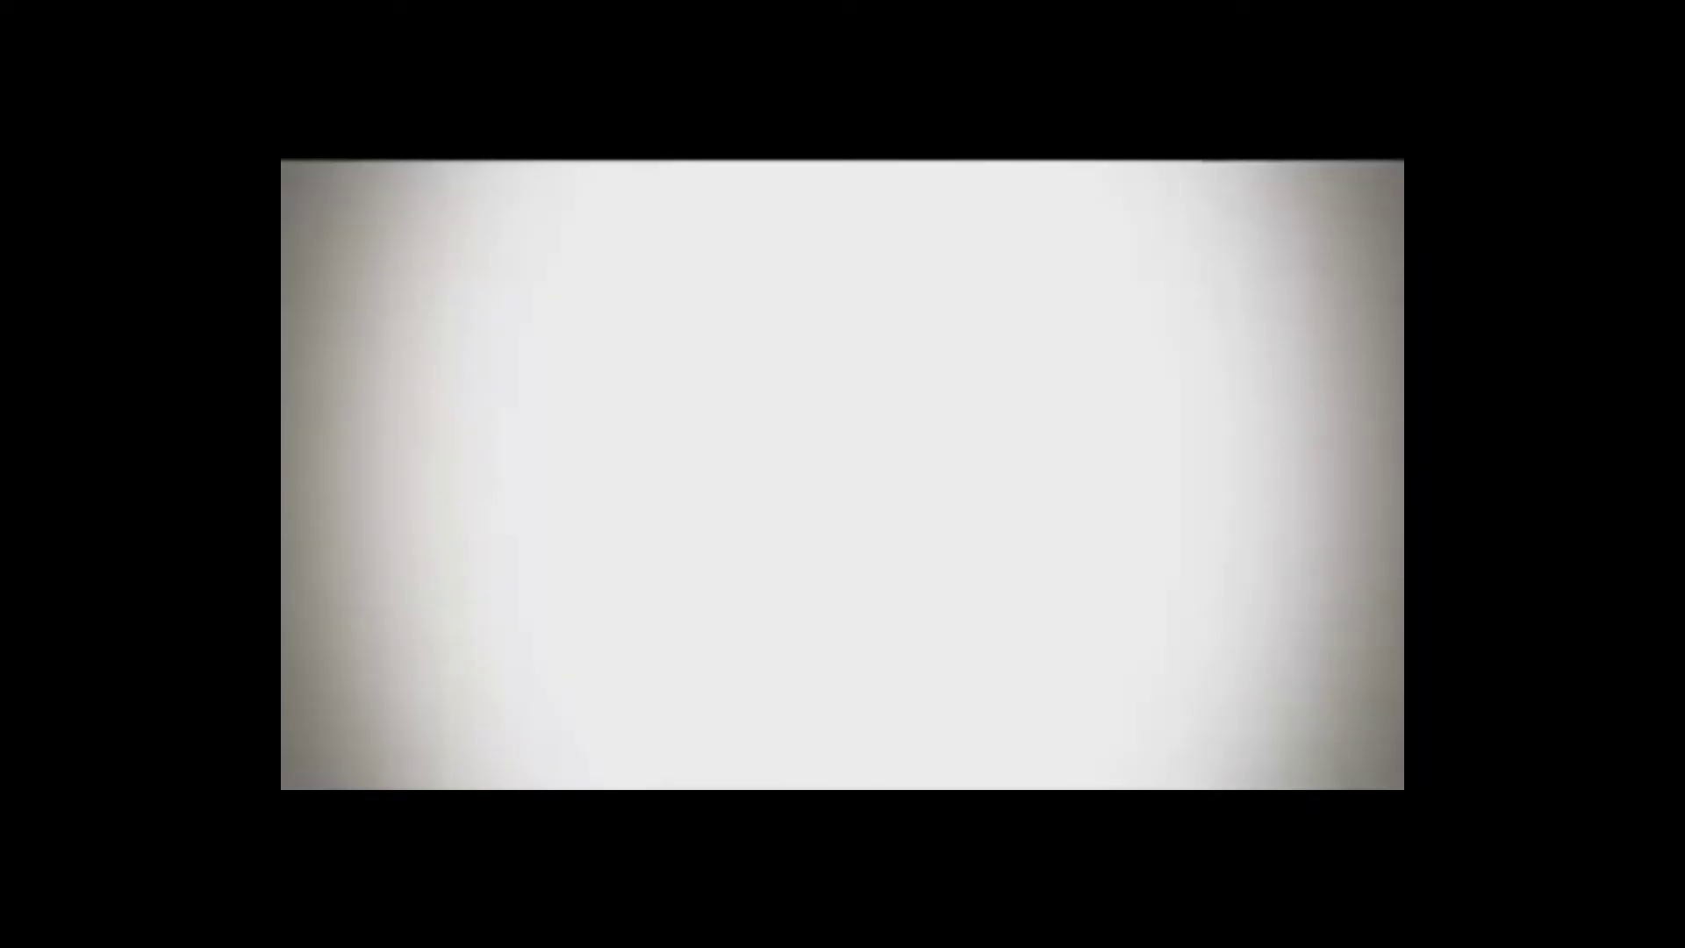